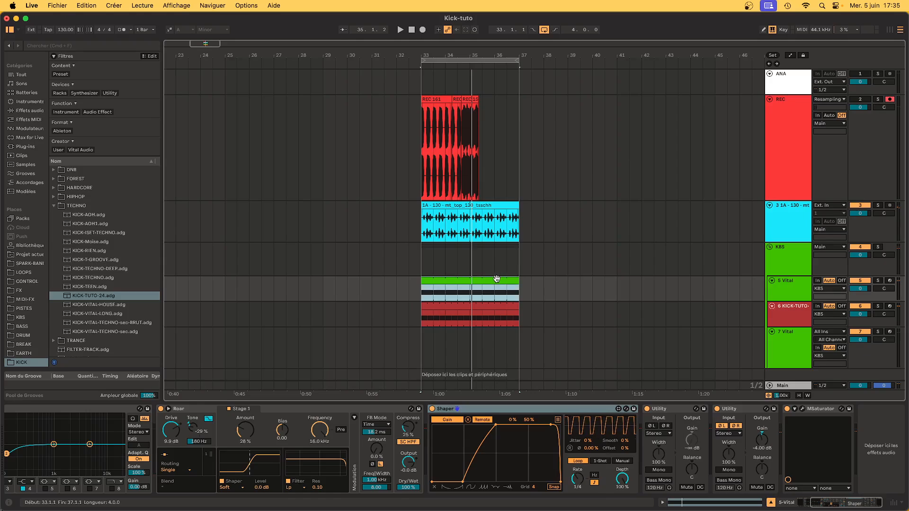
Step: Open the Vital synth's interface from the 5 Vital track's device chain and reposition its window slightly
scroll(360, 370, down, 1)
scroll(229, 488, left, 1)
scroll(229, 488, left, 2)
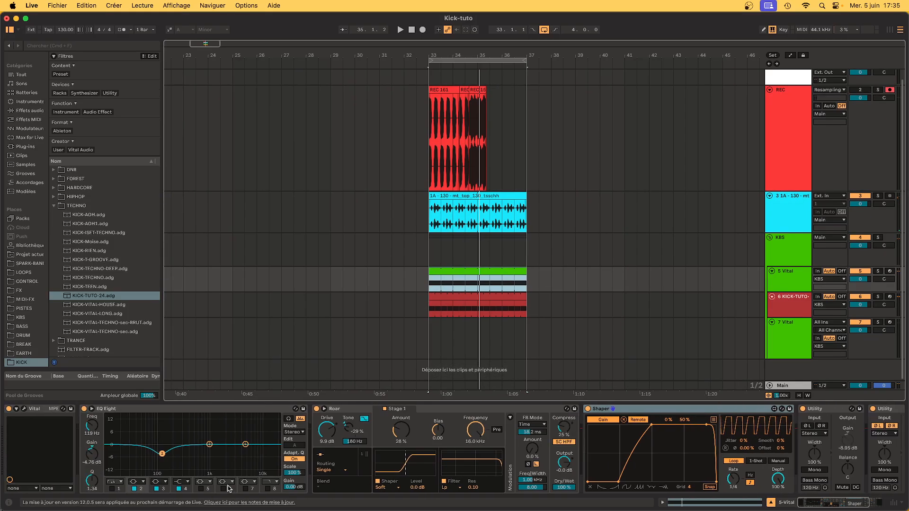
click(24, 409)
mouse_move(390, 151)
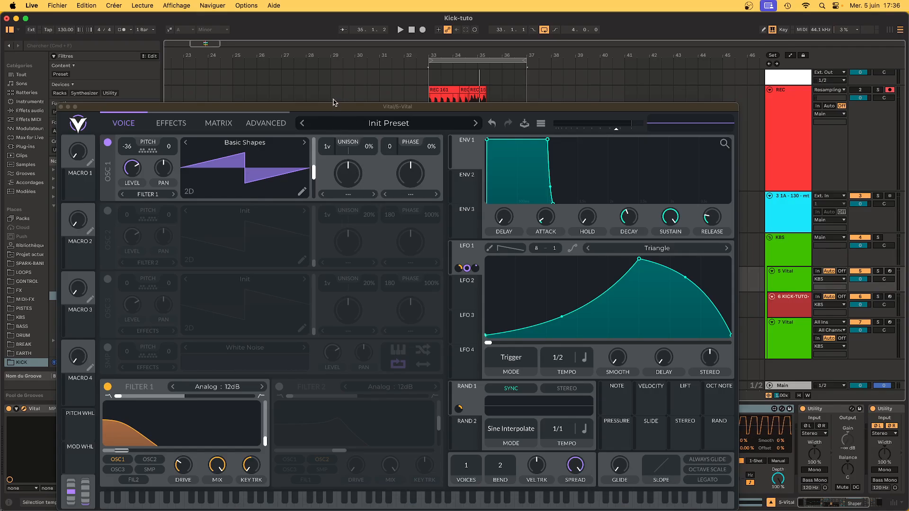
mouse_move(333, 110)
mouse_down()
mouse_move(433, 240)
mouse_move(373, 306)
mouse_move(373, 189)
mouse_move(362, 133)
mouse_move(340, 99)
mouse_up()
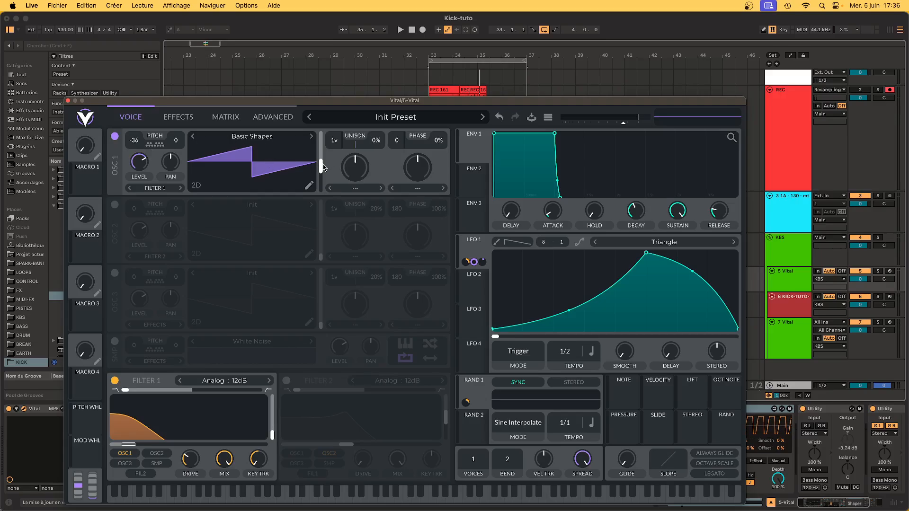
Step: Examine oscillator 1's wavetable position and the LFO 1 modulation targets on unison, phase and Filter 1
mouse_move(323, 171)
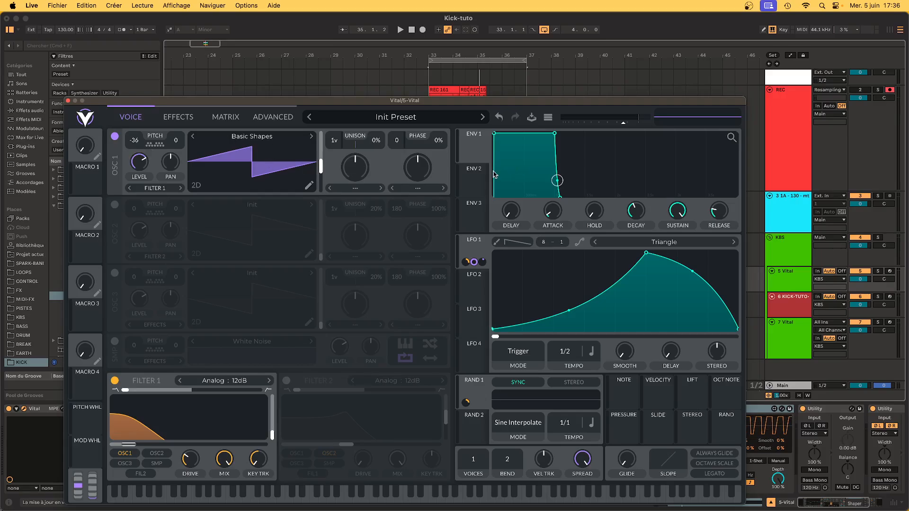
mouse_move(334, 155)
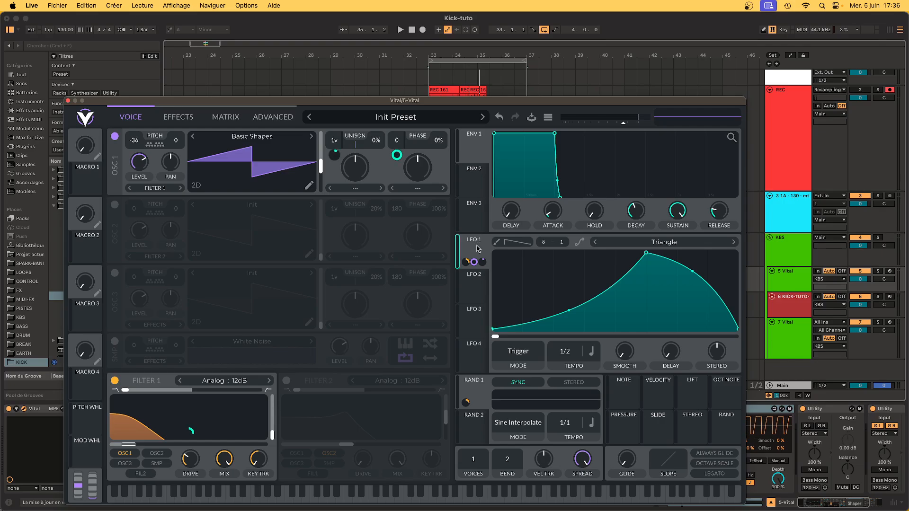
drag(454, 267, 188, 435)
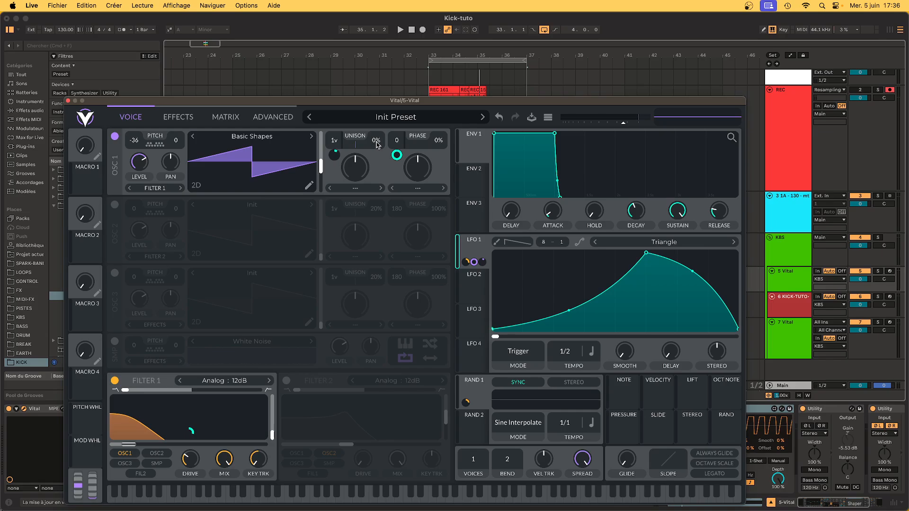
mouse_move(398, 156)
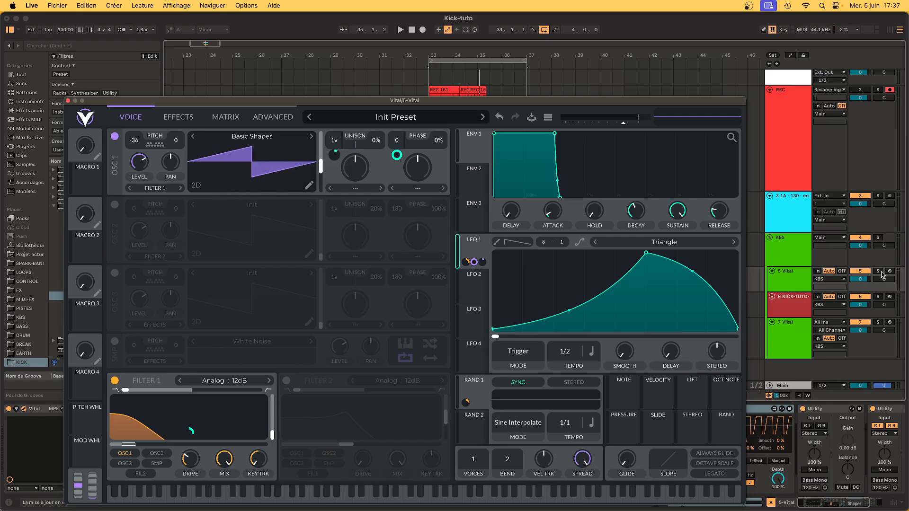
Step: Switch off Filter 1 in Vital and arm the 5 Vital track to audition a note
click(114, 382)
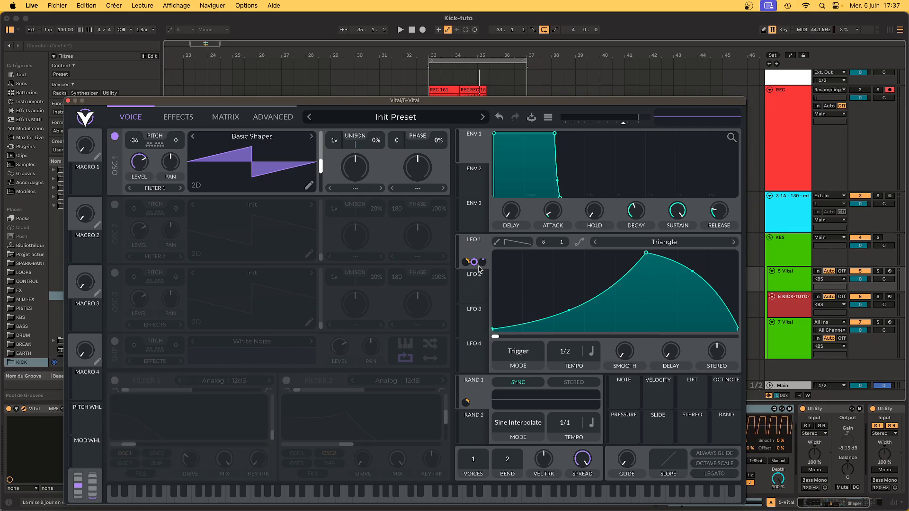
click(476, 250)
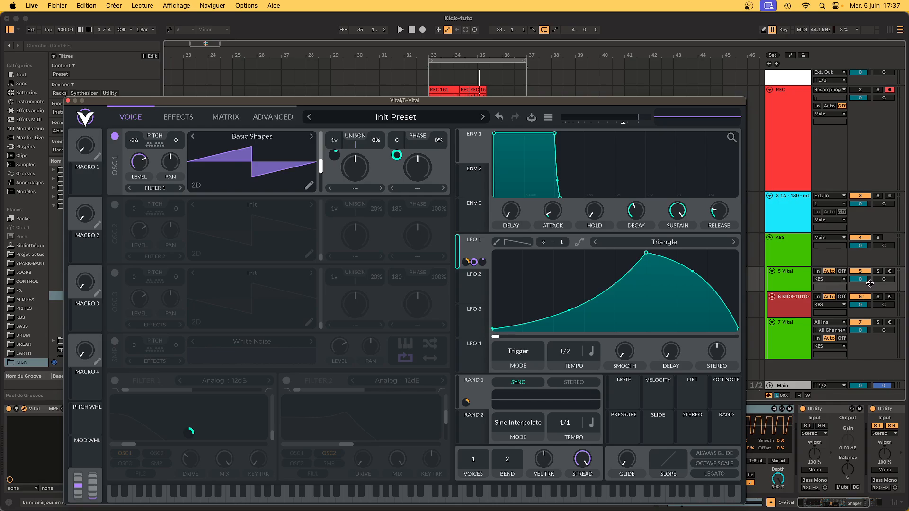
click(890, 272)
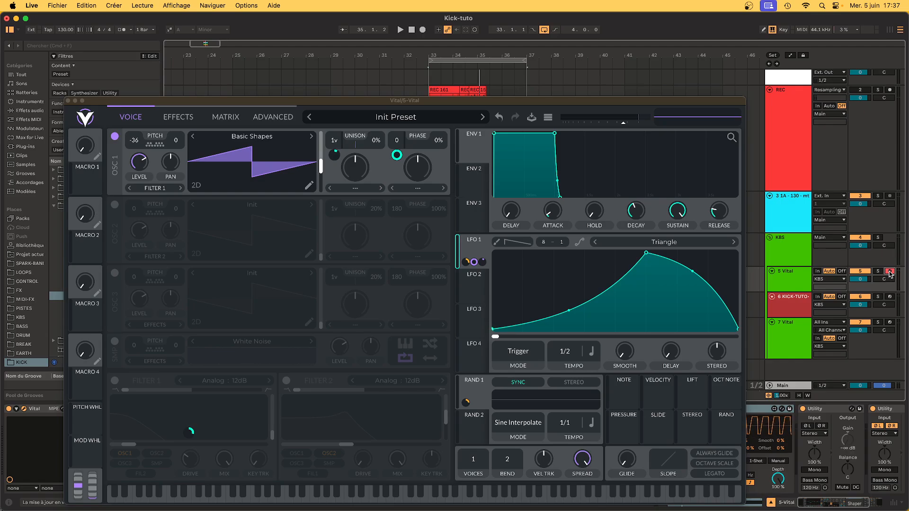
key(s)
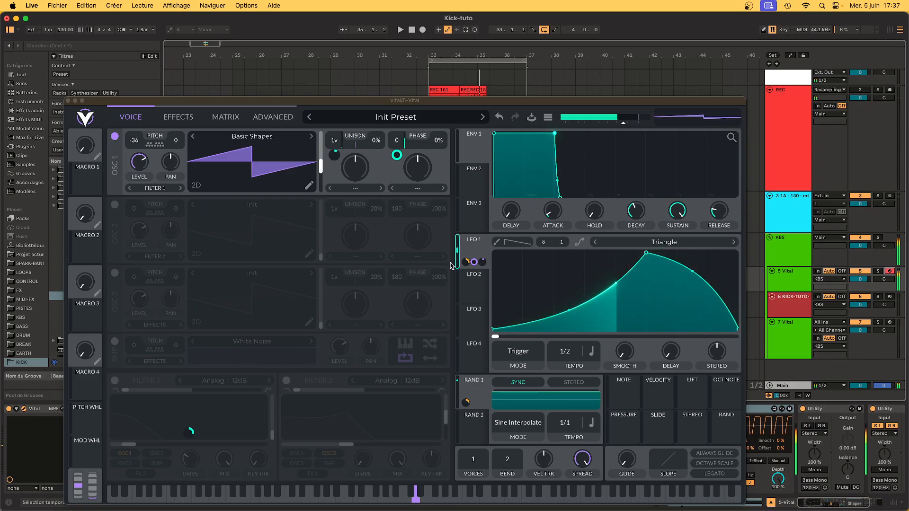
Step: Set LFO 1's modulation amount on oscillator 1's phase to 0
click(397, 156)
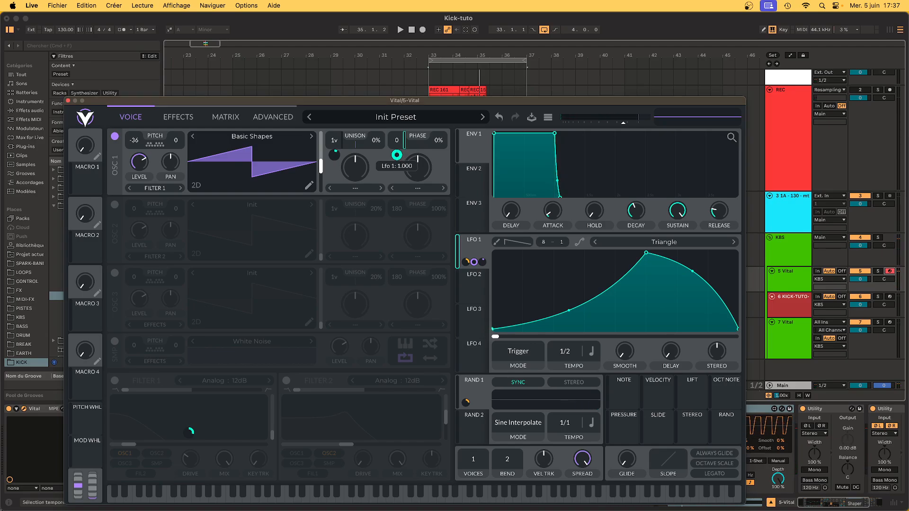
drag(397, 155, 396, 173)
right_click(397, 157)
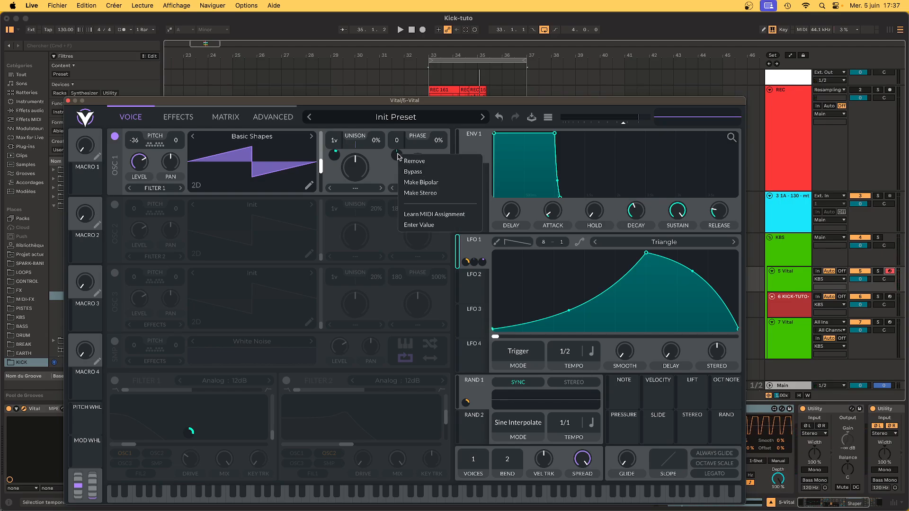
click(409, 225)
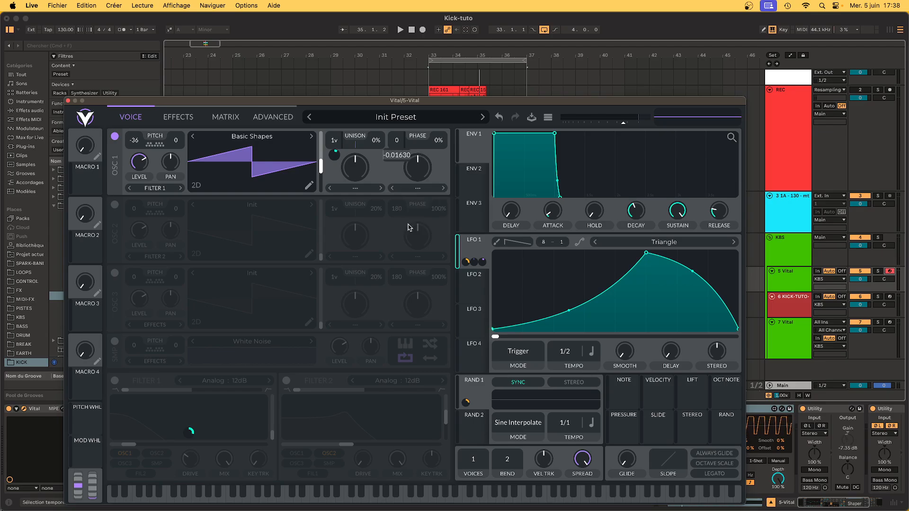
text(0)
key(Return)
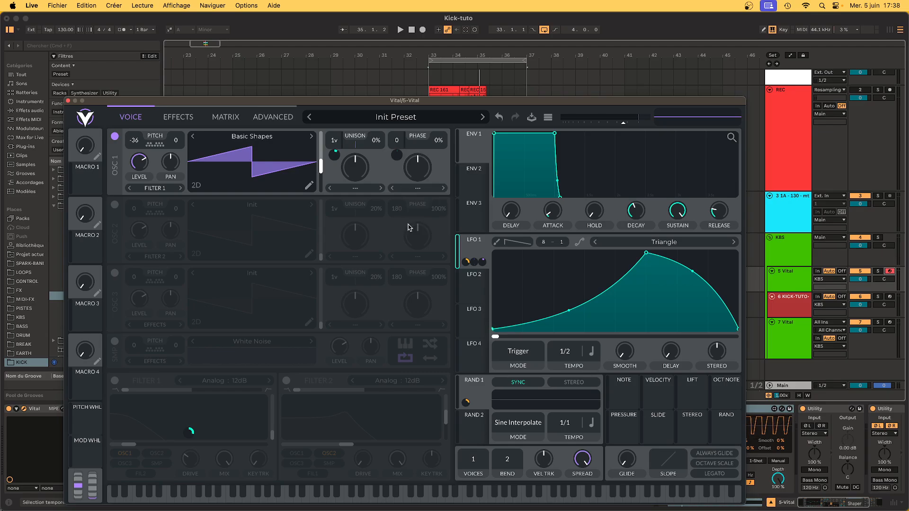
Step: Play the loop, solo the 5 Vital track to listen to the kick alone, and stop playback
key(space)
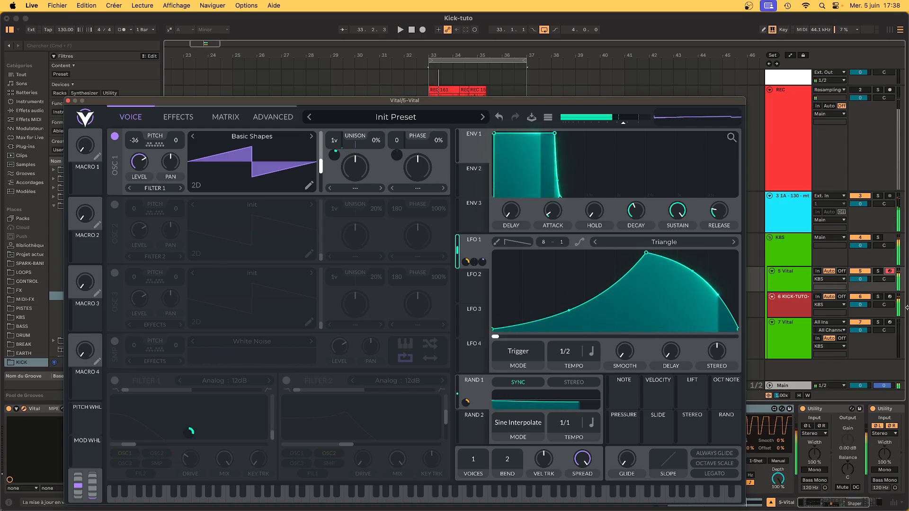
click(877, 271)
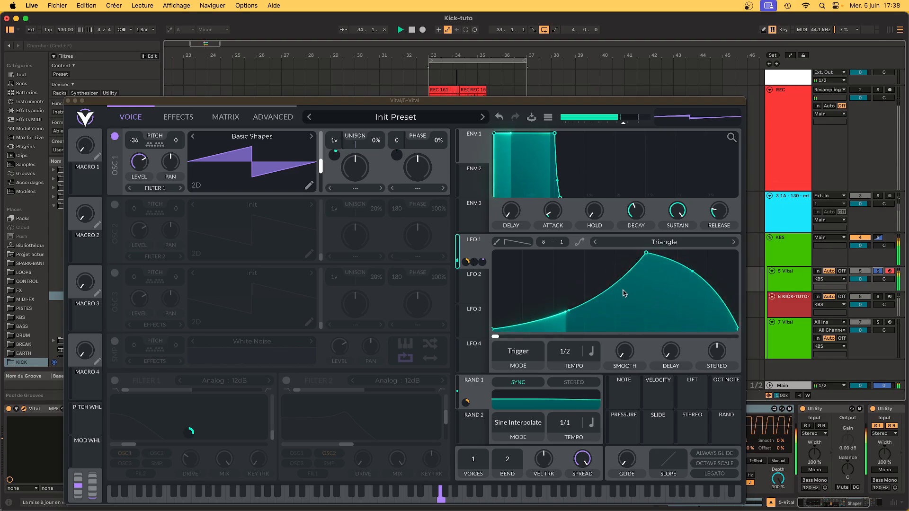
key(space)
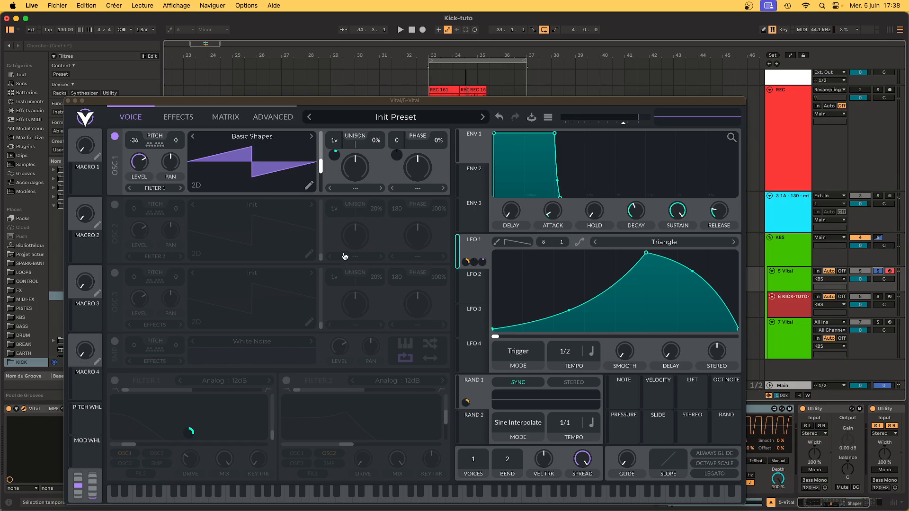
Step: Restore LFO 1's full modulation amount on oscillator 1's phase and audition the sound
click(397, 155)
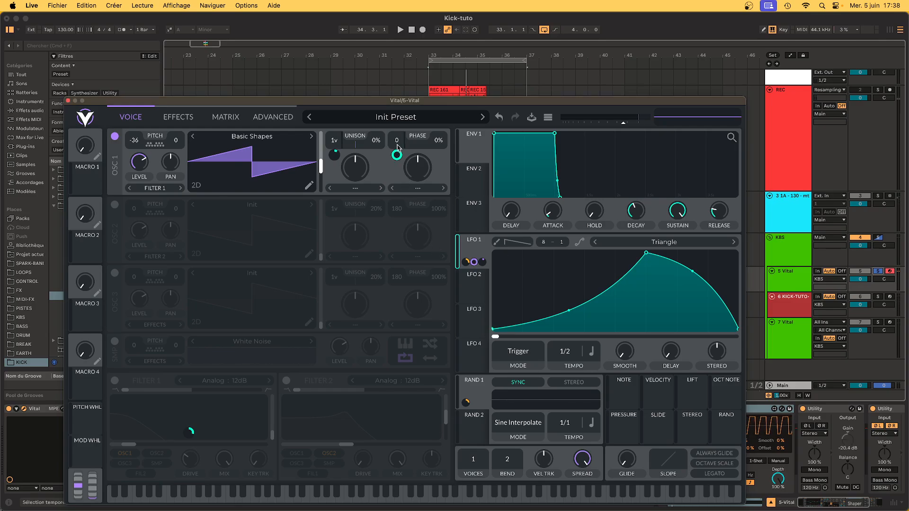
key(space)
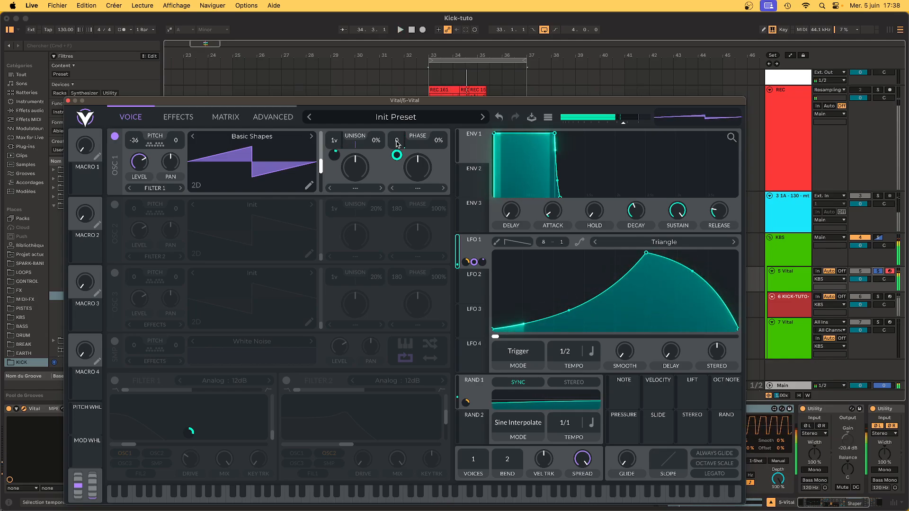
key(space)
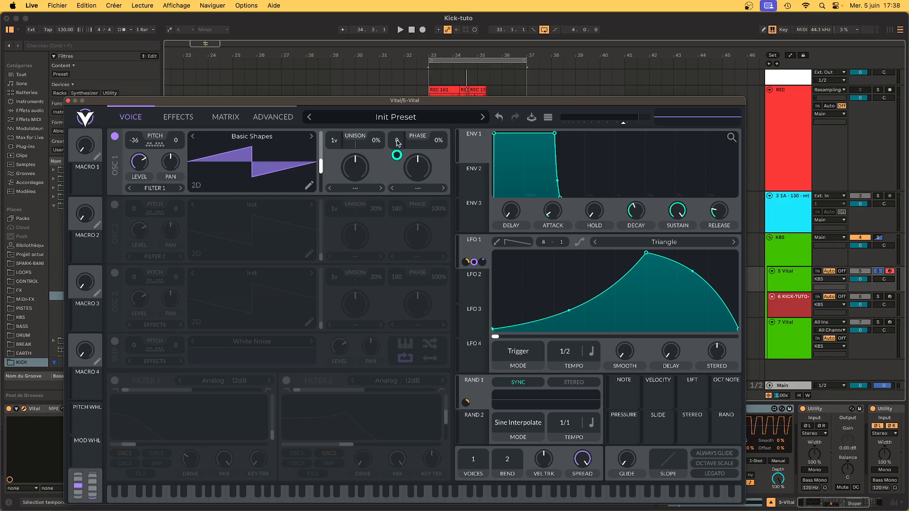
Step: Try the loop without LFO 1's phase modulation, changing its unison voices amount and undoing that change
drag(335, 139, 397, 159)
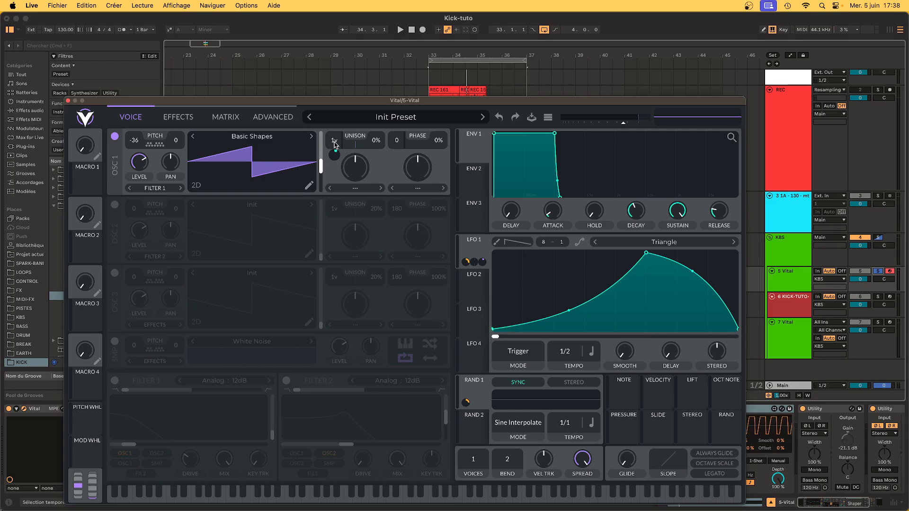
key(space)
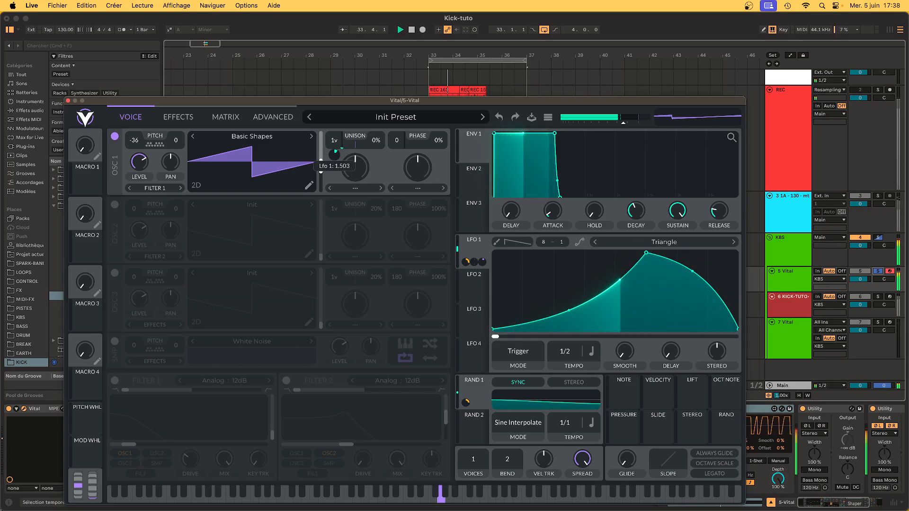
drag(335, 157, 335, 150)
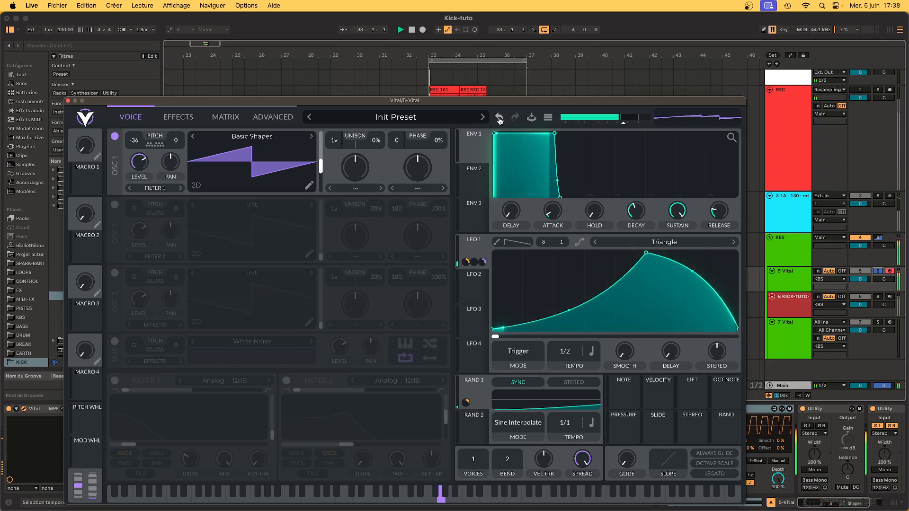
click(499, 117)
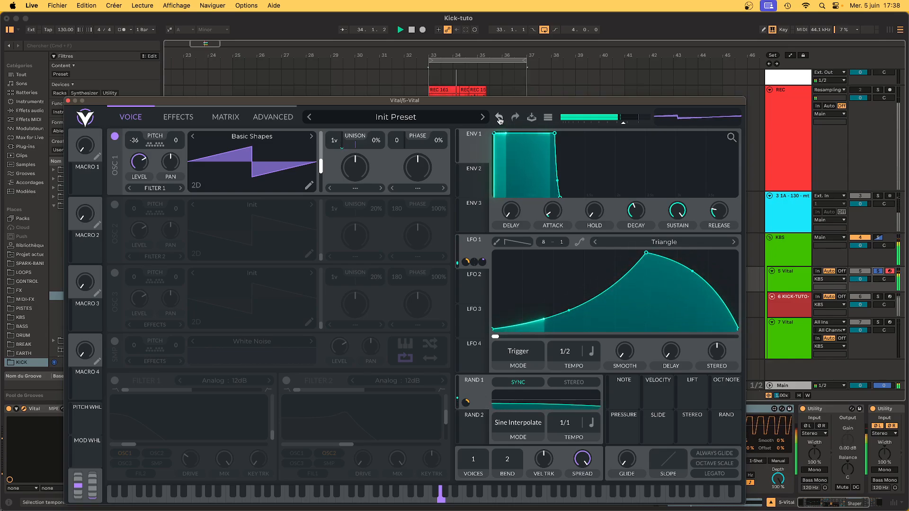
mouse_move(335, 156)
key(space)
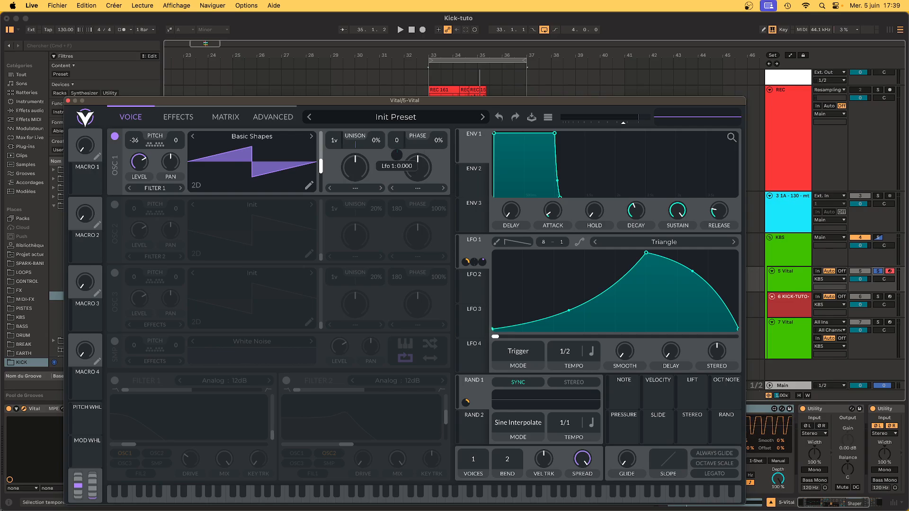
Step: Raise LFO 1's phase modulation on oscillator 1 to full and its unison voices amount to 1.988 while auditioning the loop
drag(396, 154, 397, 104)
mouse_move(335, 154)
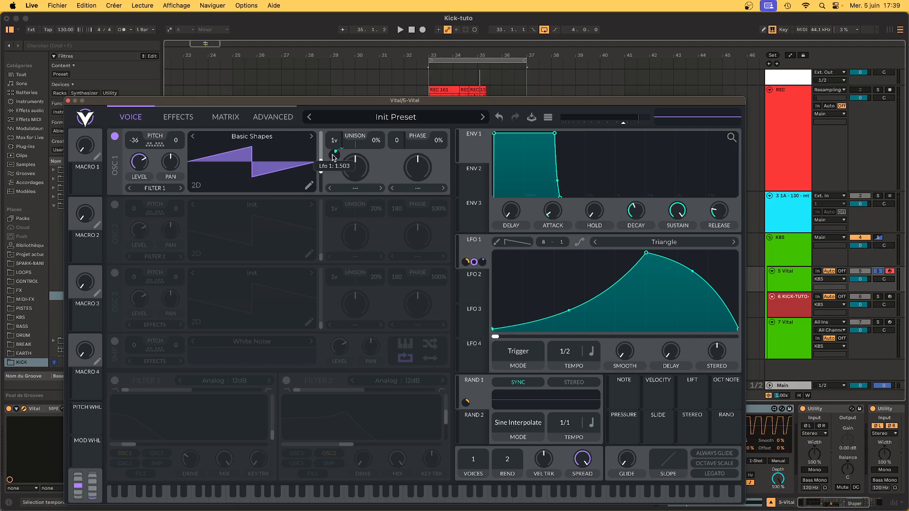
key(space)
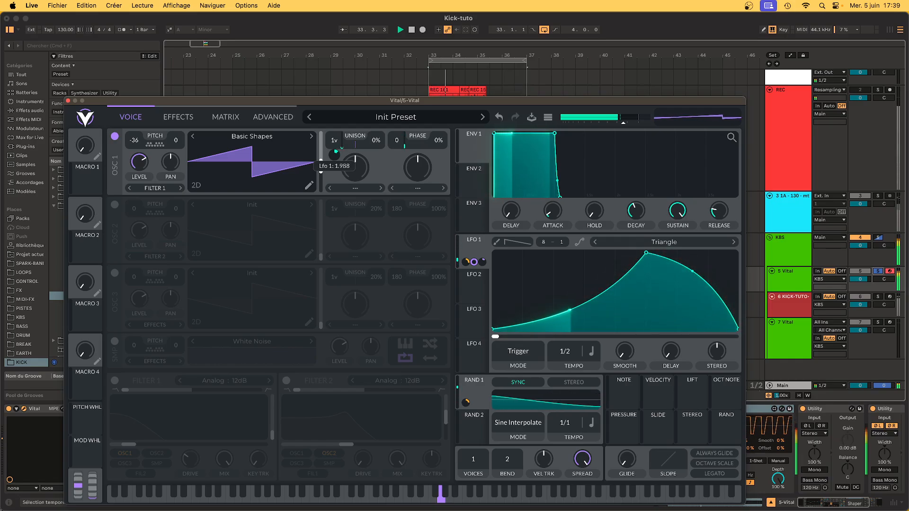
key(space)
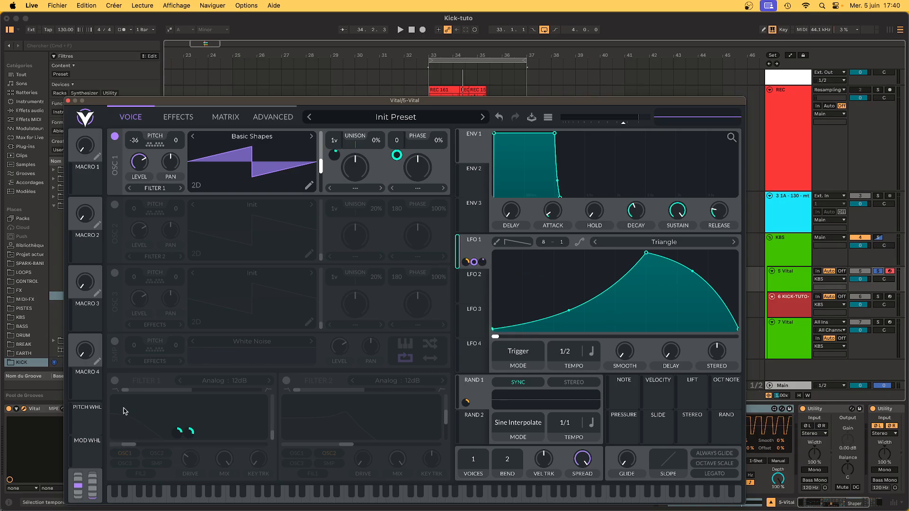
Step: Turn Filter 1 back on and view the mode options for the RAND 1 modulator
click(114, 381)
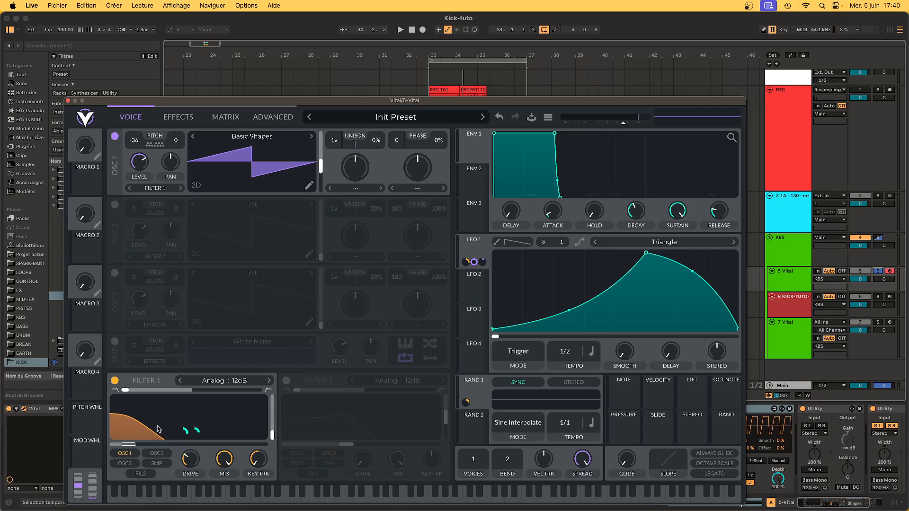
mouse_move(188, 435)
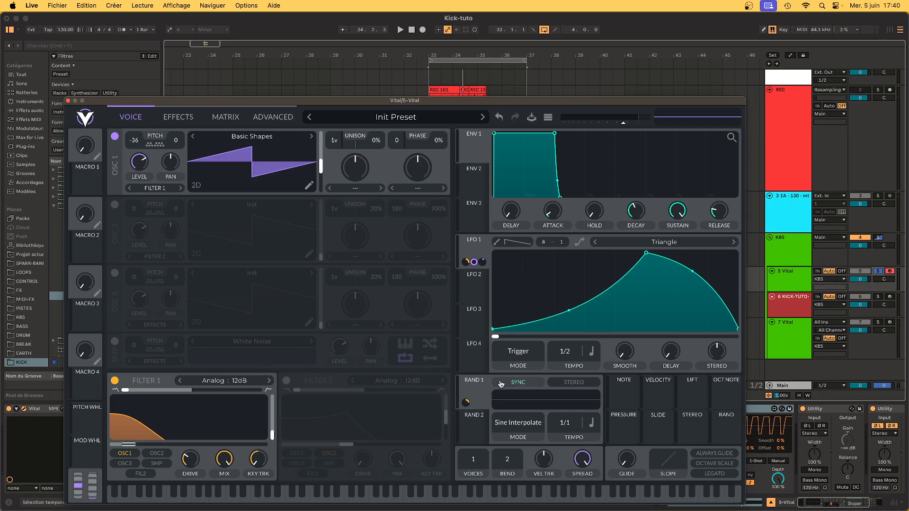
click(519, 423)
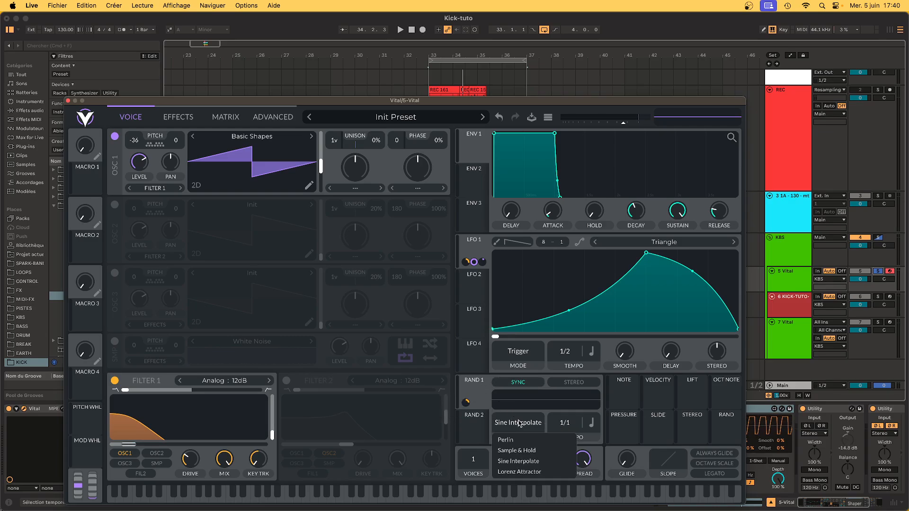
click(519, 423)
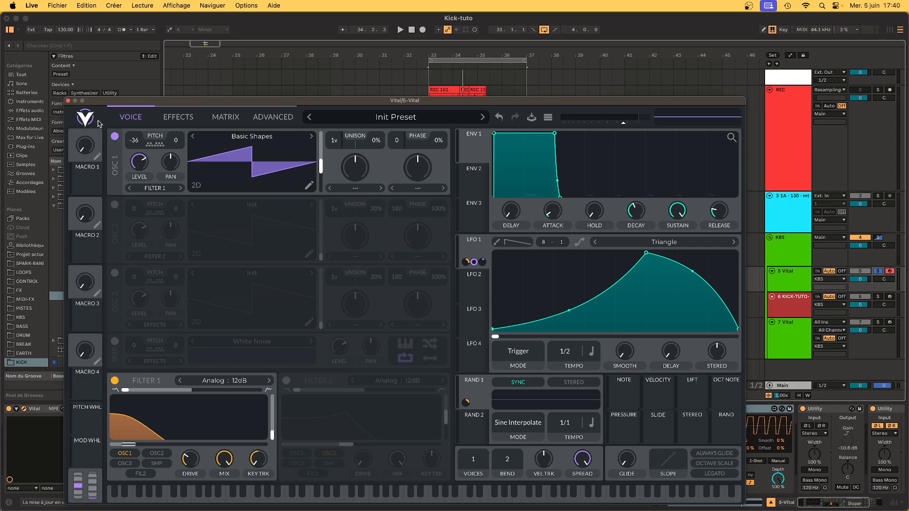
Step: Audition a note through the re-enabled filter and close the Vital window
key(d)
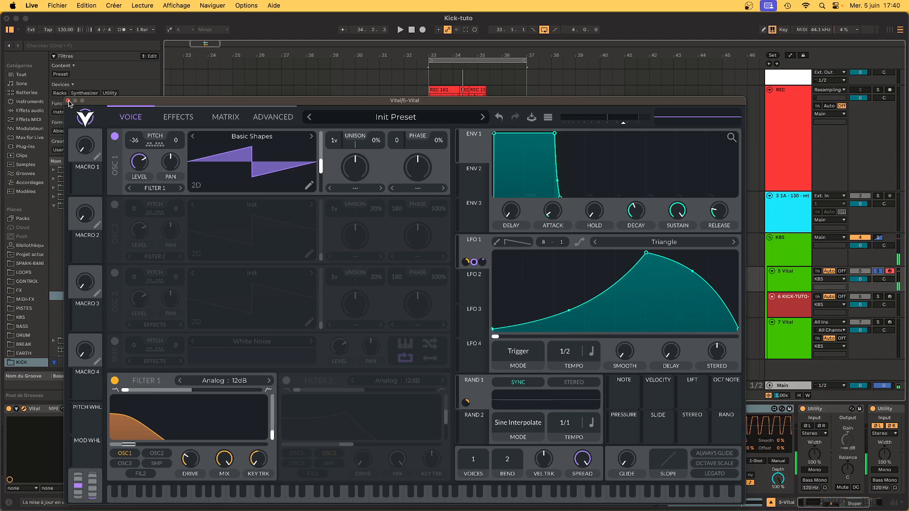
click(69, 102)
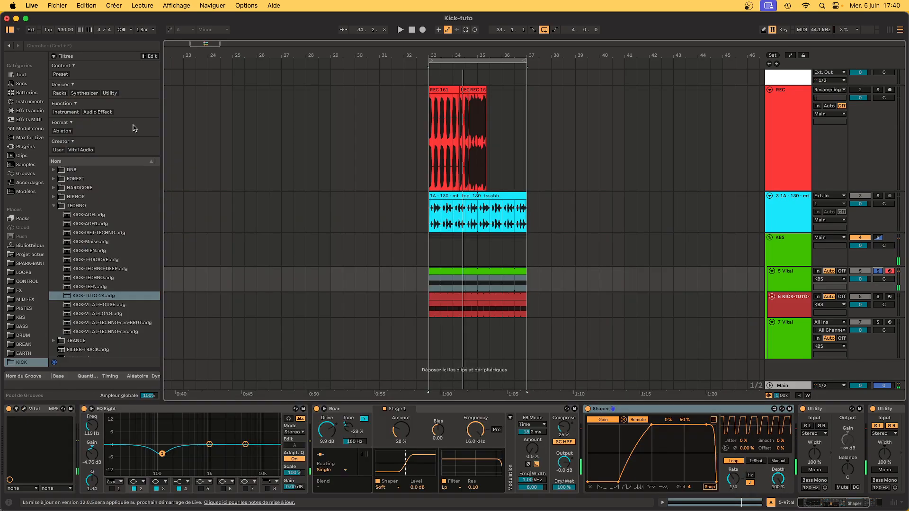
Step: Turn off bands 3 and 4 in the 5 Vital track's EQ Eight, leaving only the band 2 dip
click(161, 413)
click(162, 455)
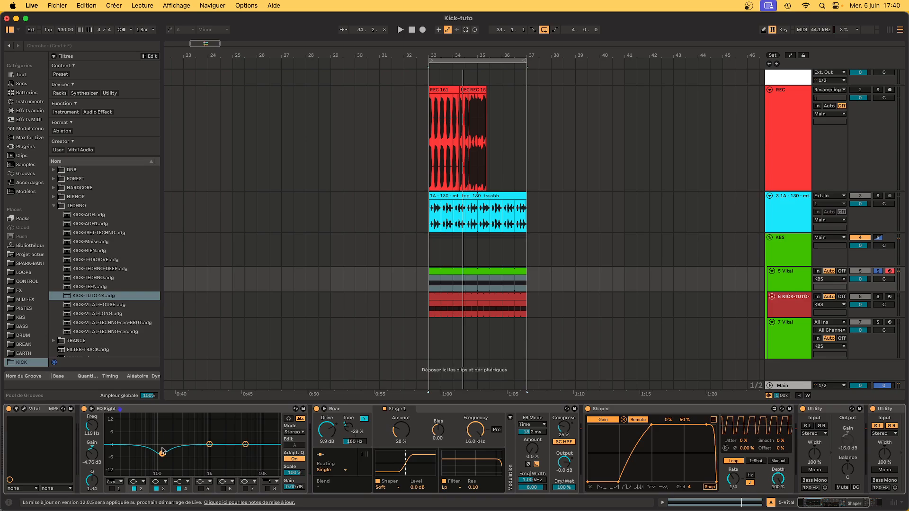
click(156, 489)
click(178, 488)
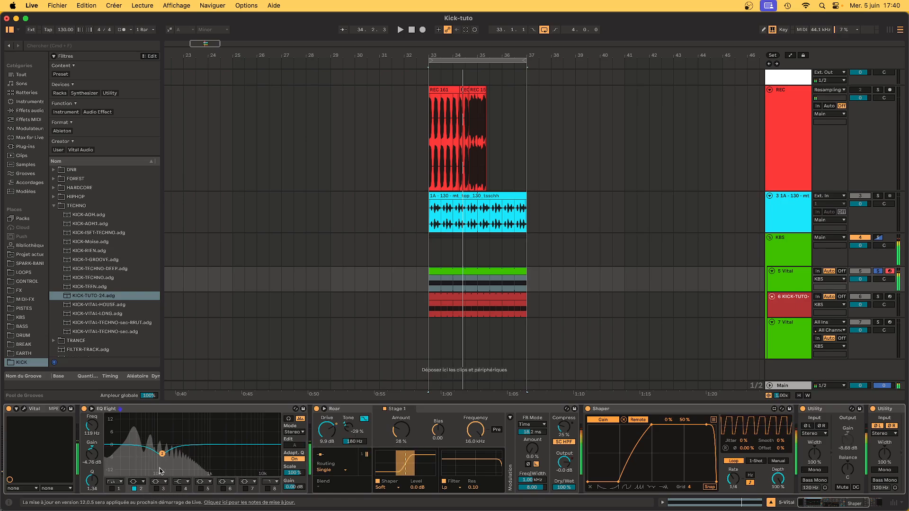
Step: Try EQ Eight's band 2 as a 5.08 dB boost at 107 Hz while the loop plays, and undo the change
click(467, 273)
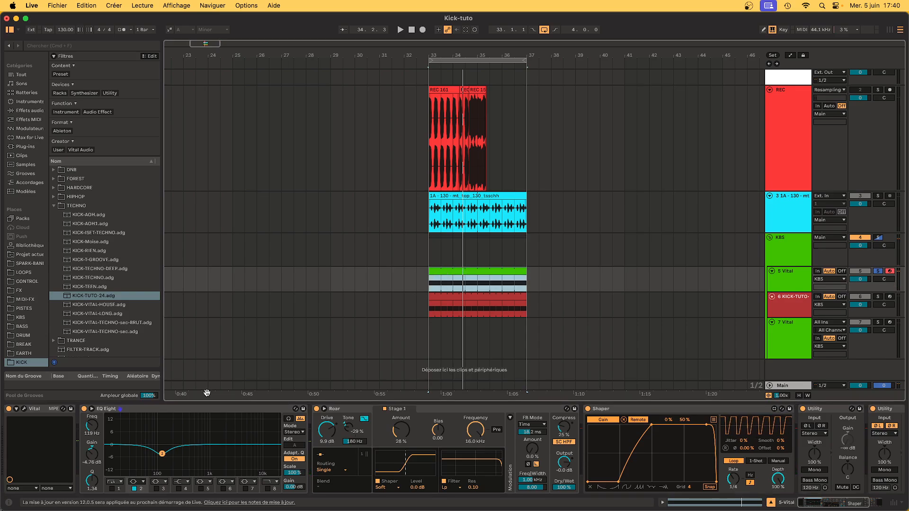
key(space)
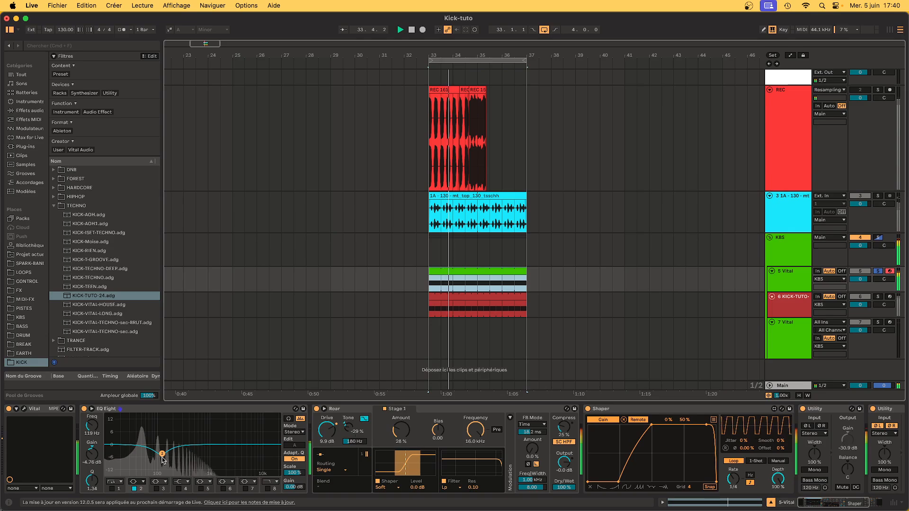
drag(162, 454, 159, 434)
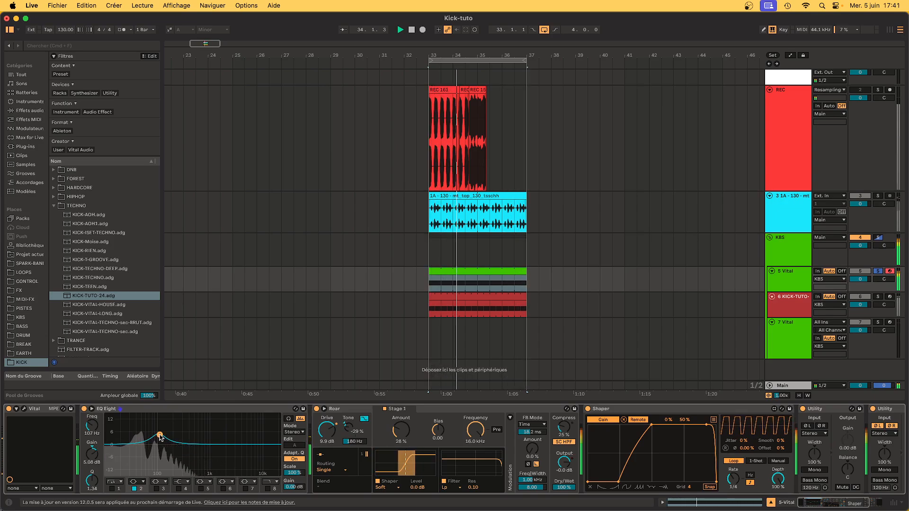
key(super+z)
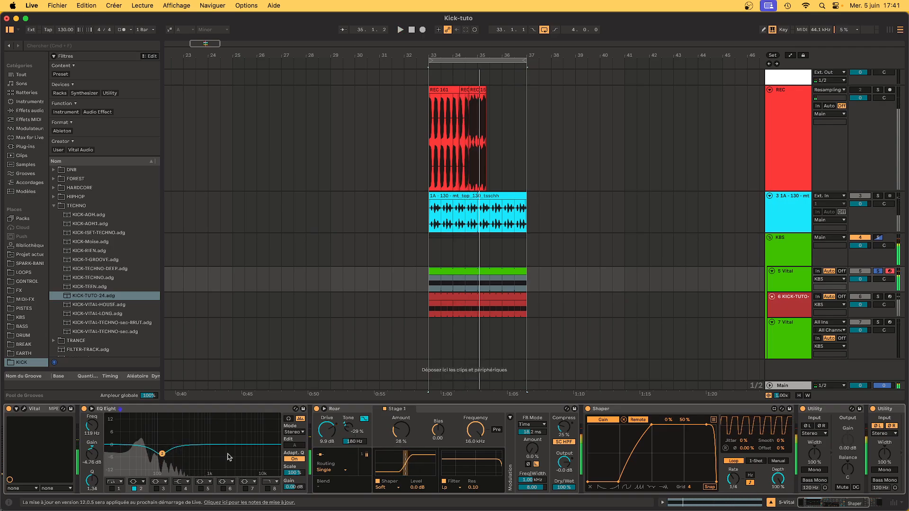
Step: Take the 5 Vital track out of solo and audition the loop with EQ Eight bypassed before re-enabling the EQ
click(83, 409)
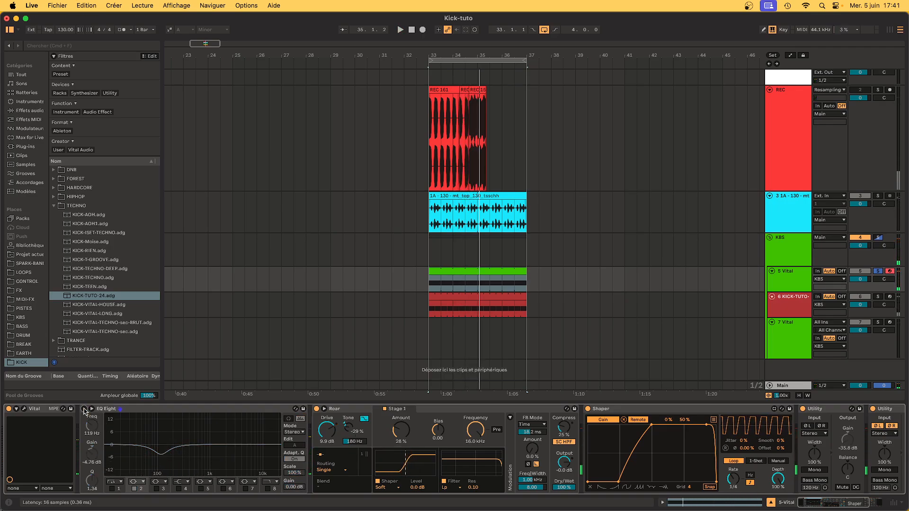
click(881, 273)
key(space)
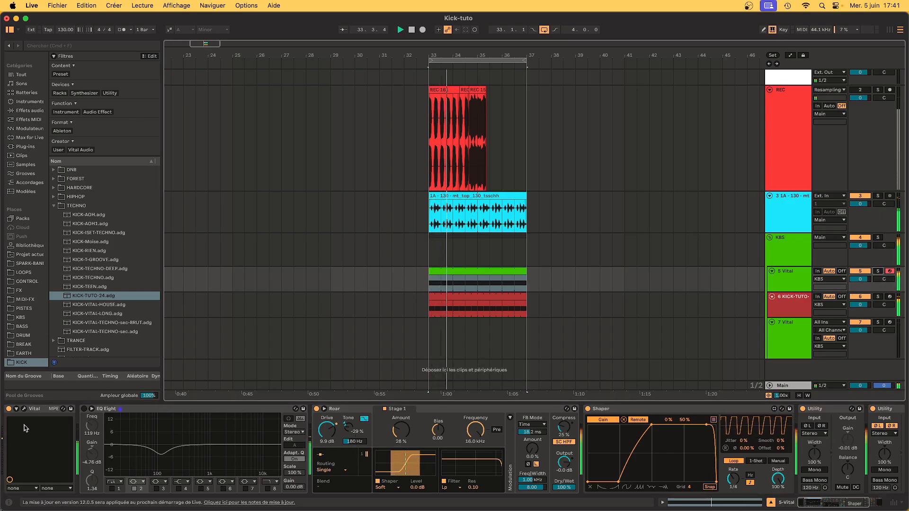
click(84, 409)
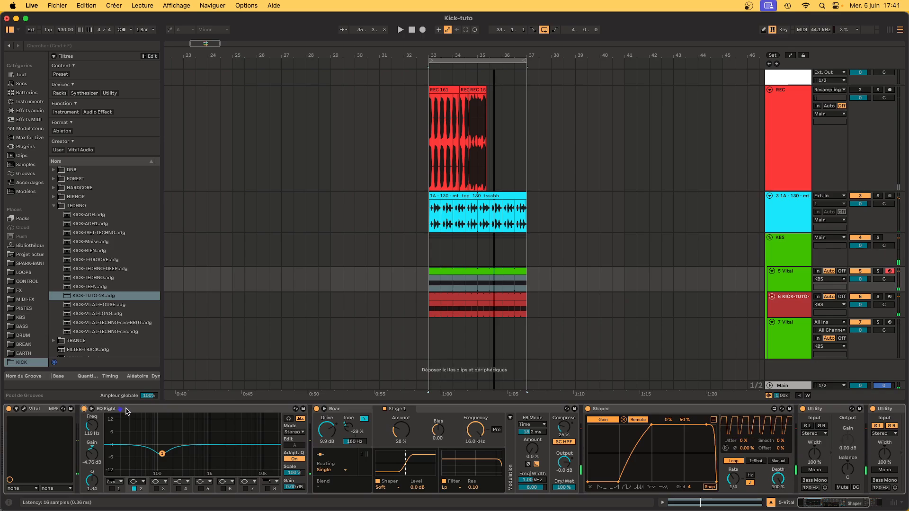
Step: Review Roar's drive, tone, amount, filter and dry/wet settings on the 5 Vital track
click(465, 270)
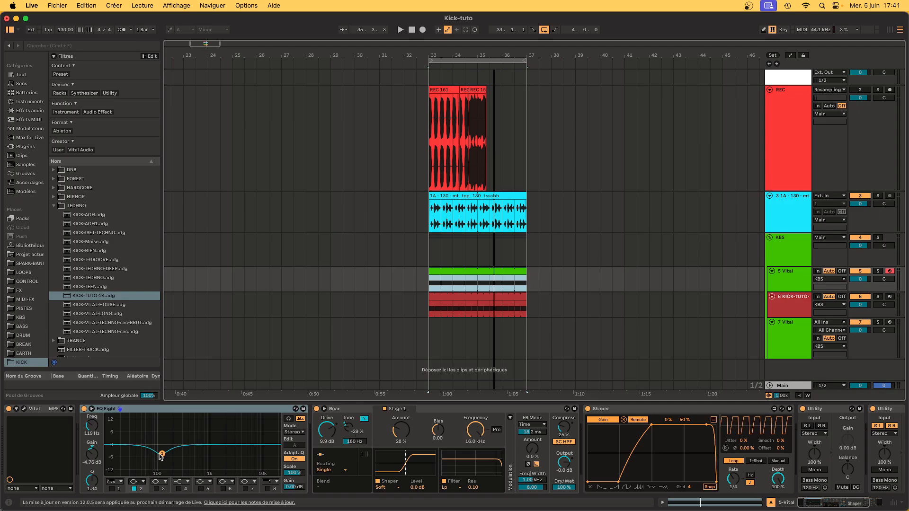
scroll(262, 419, right, 5)
click(262, 419)
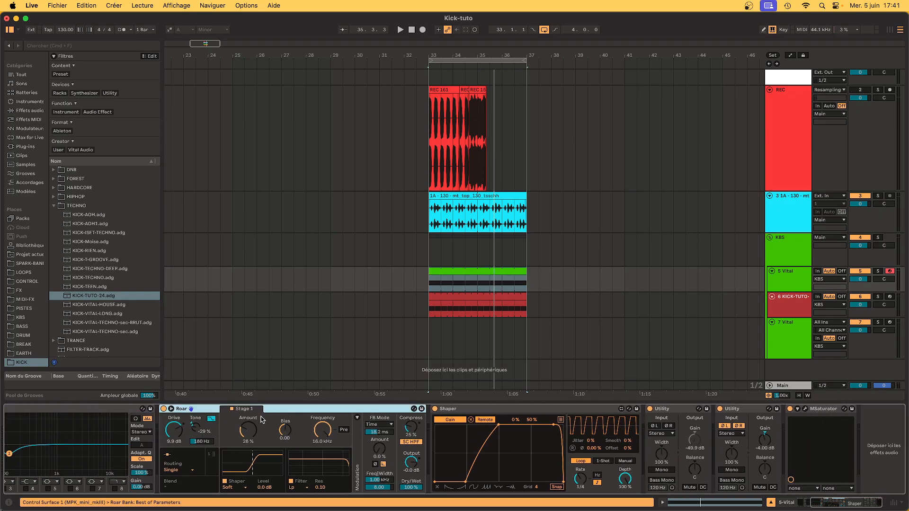
click(197, 428)
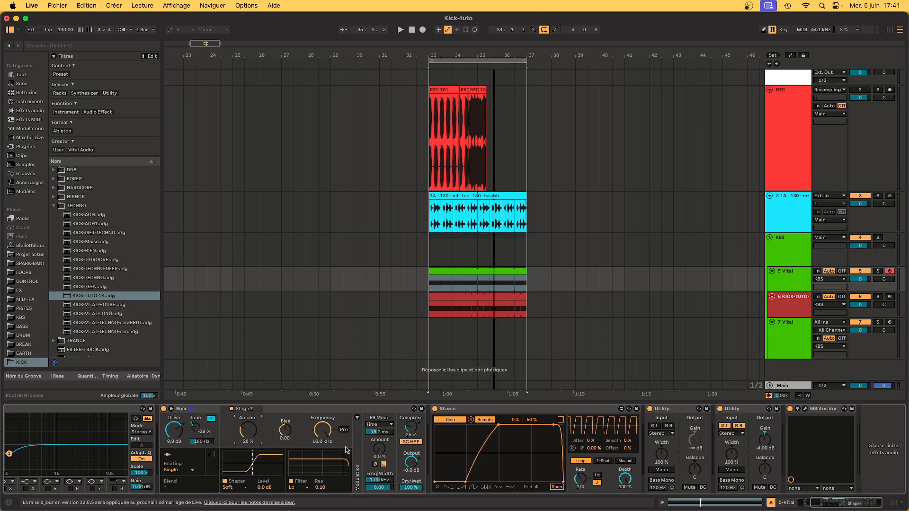
scroll(443, 475, right, 1)
click(406, 488)
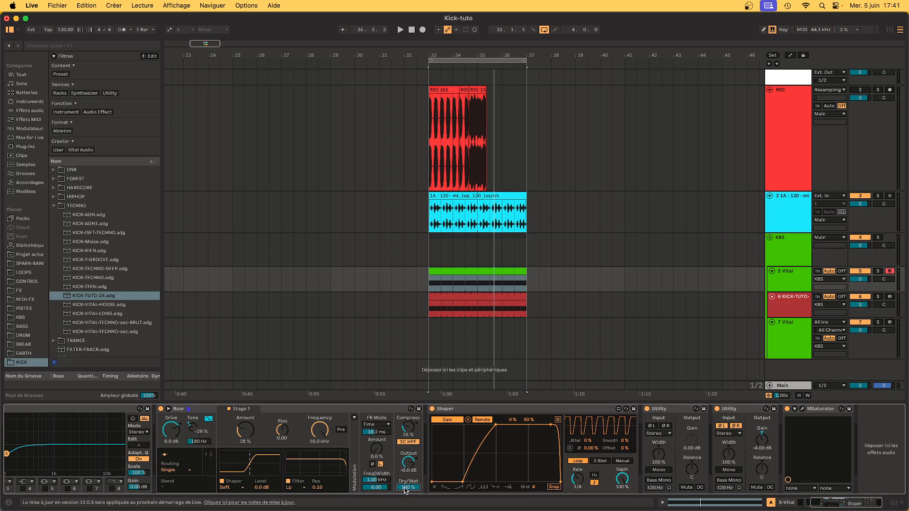
Step: Review Shaper and the Utility devices it feeds into, and open the MSaturator at the end of the 5 Vital chain
click(475, 422)
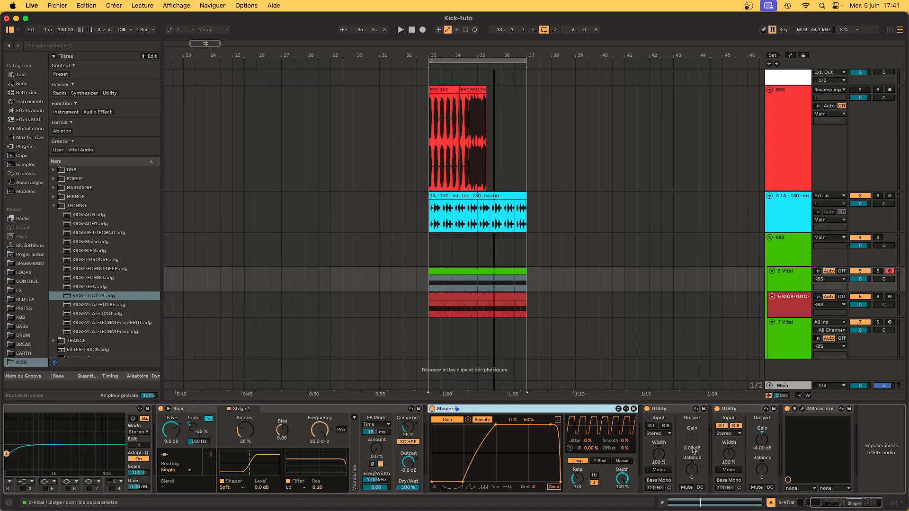
click(753, 411)
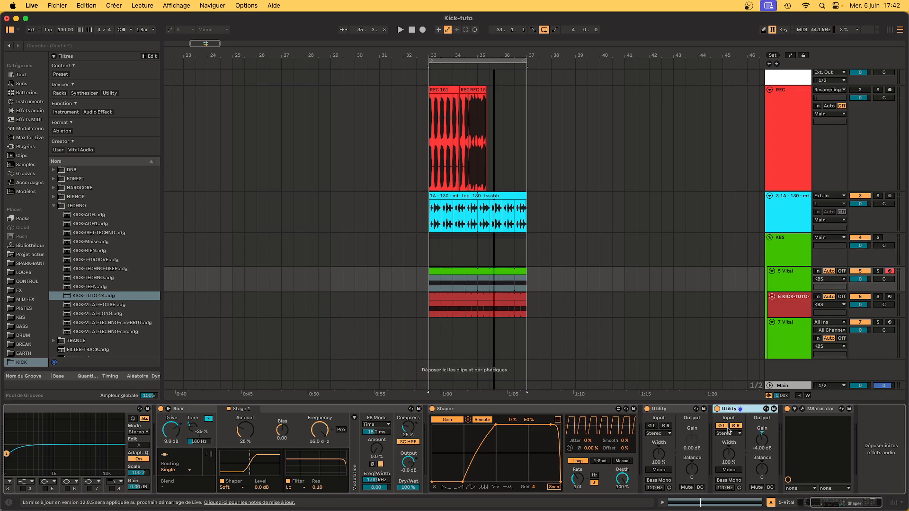
click(829, 411)
click(805, 410)
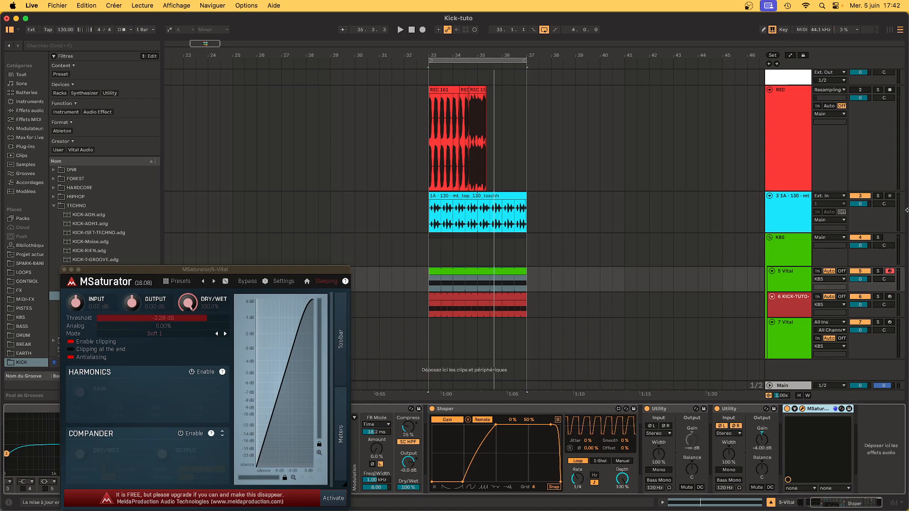
Step: Inspect the MSaturator devices on the KBS group and the Main track
click(808, 260)
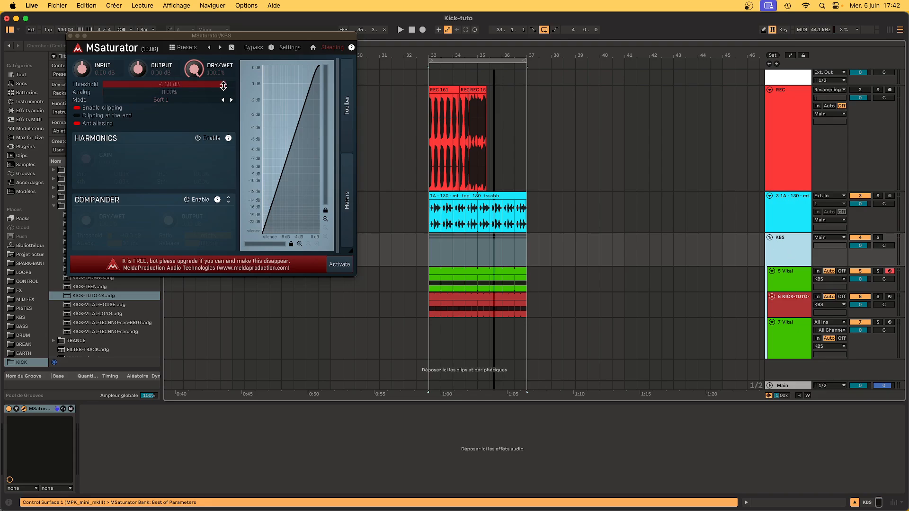
click(791, 386)
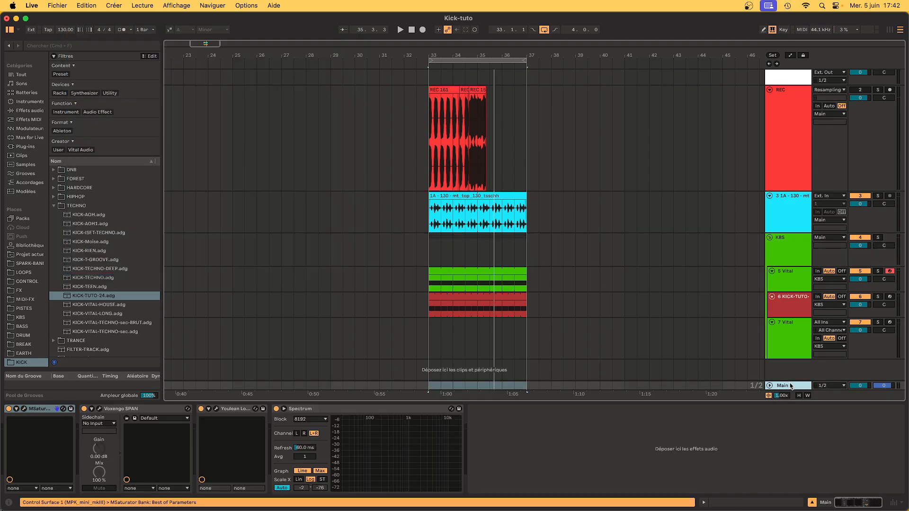
click(24, 409)
click(24, 409)
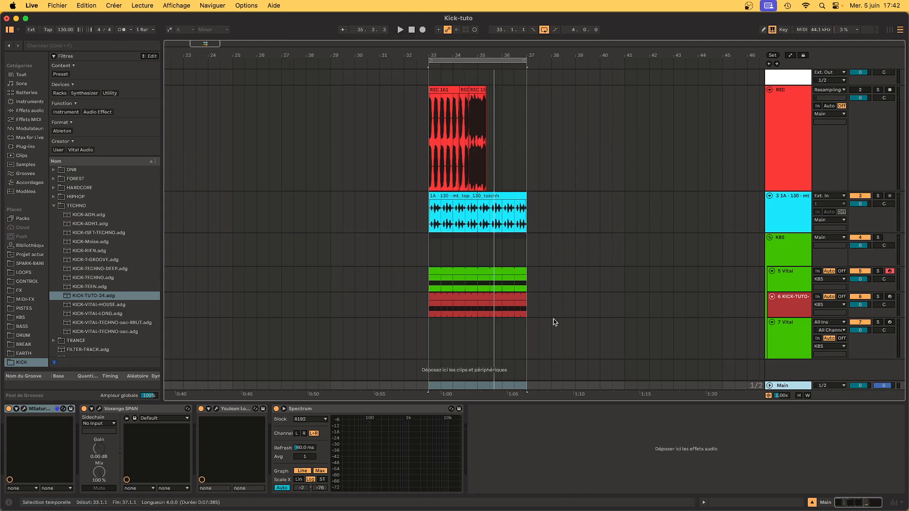
Step: Play the loop from the 5 Vital clip and deactivate the top loop and KICK-TUTO tracks
click(481, 276)
click(451, 273)
key(space)
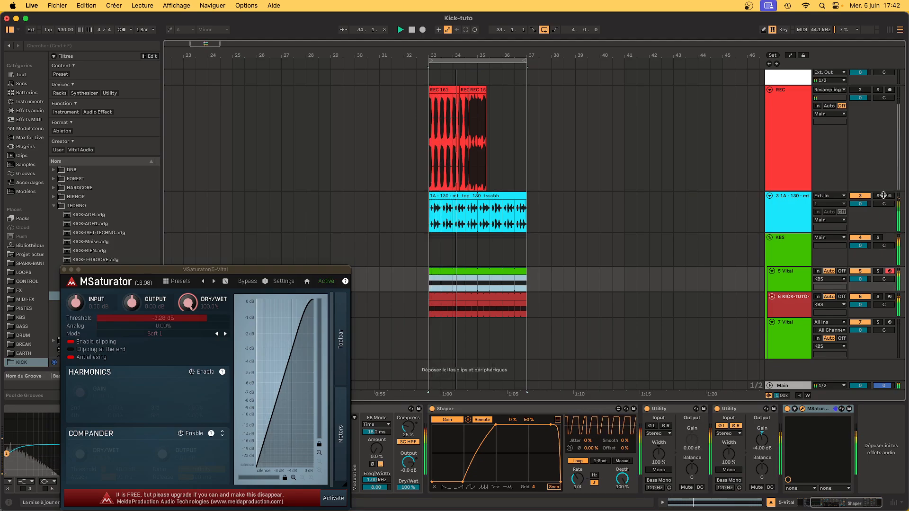
click(860, 196)
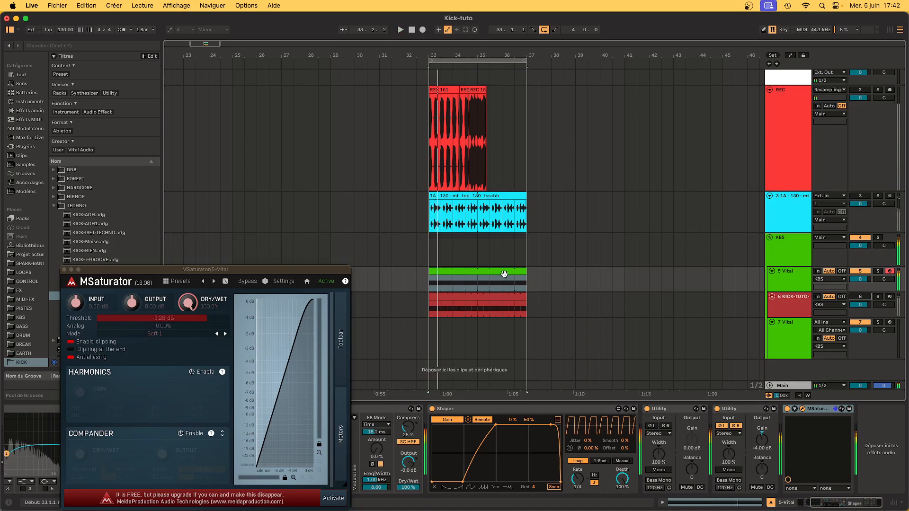
Step: Duplicate the 5 Vital track and close its MSaturator window
click(503, 274)
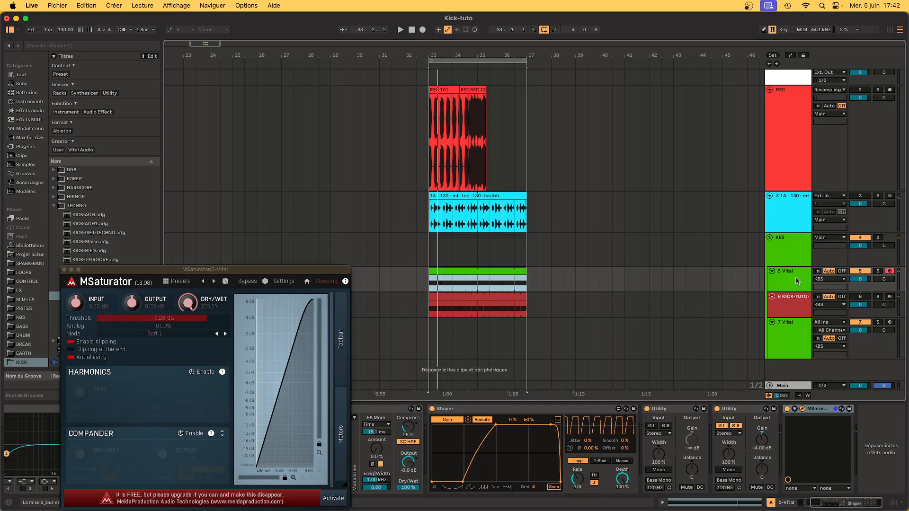
click(796, 281)
key(super+d)
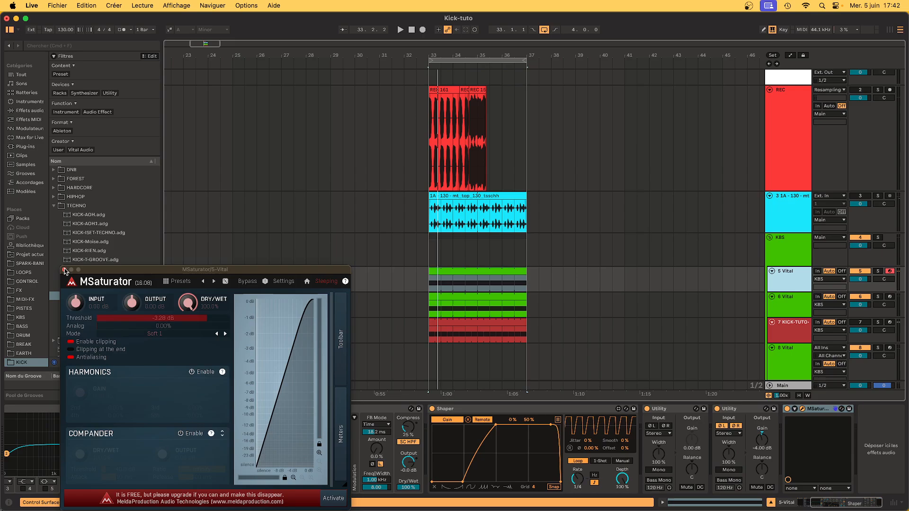
click(64, 270)
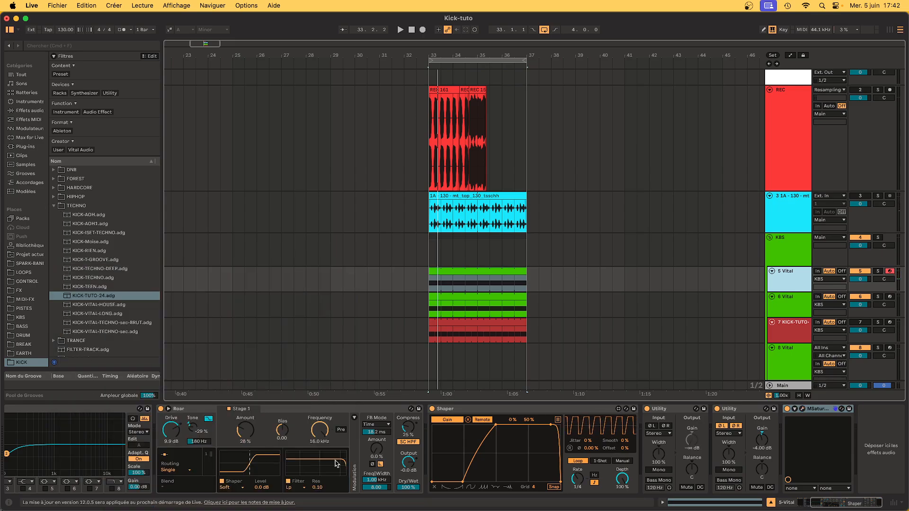
Step: Add a second EQ Eight to the 5 Vital track, enable its band 1 low cut and place it before MSaturator
click(33, 112)
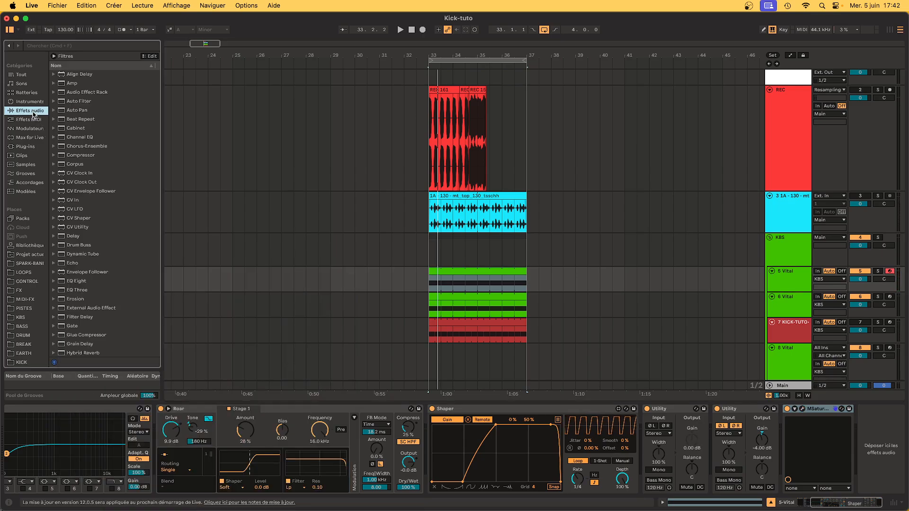
double_click(78, 281)
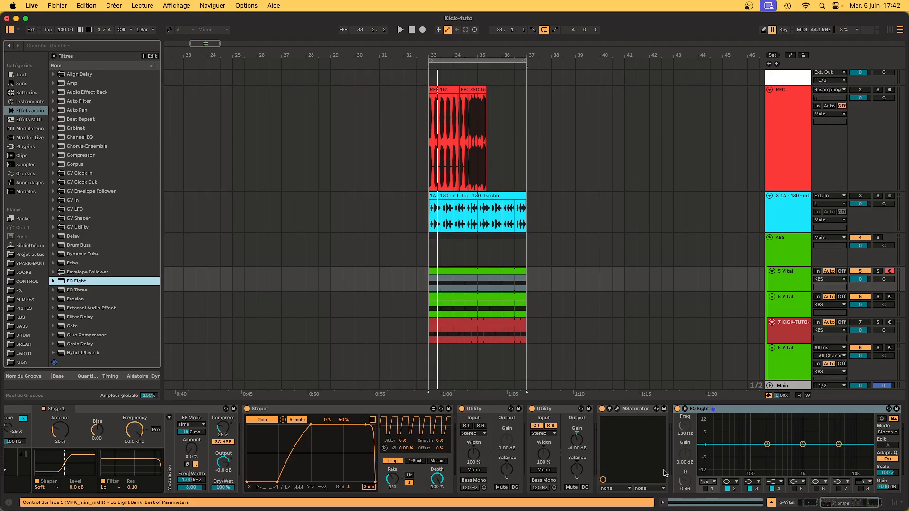
click(705, 490)
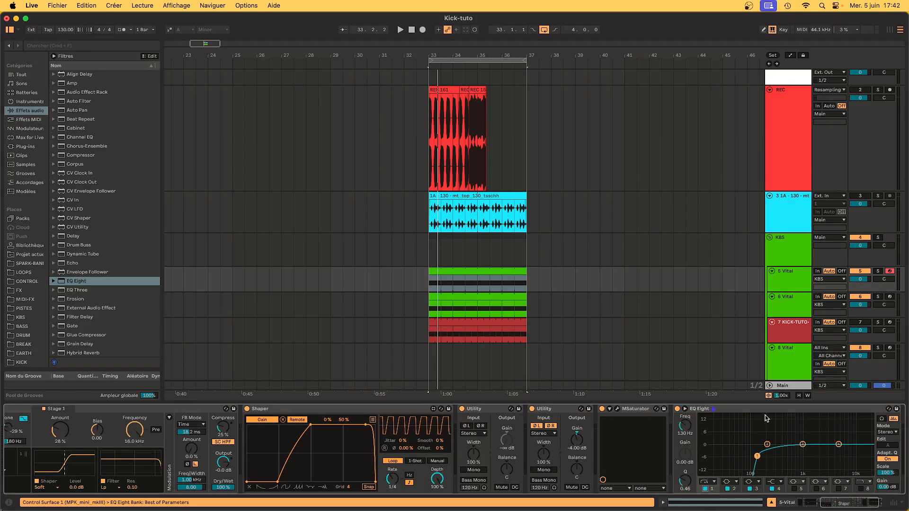
drag(757, 410, 615, 445)
scroll(723, 449, right, 2)
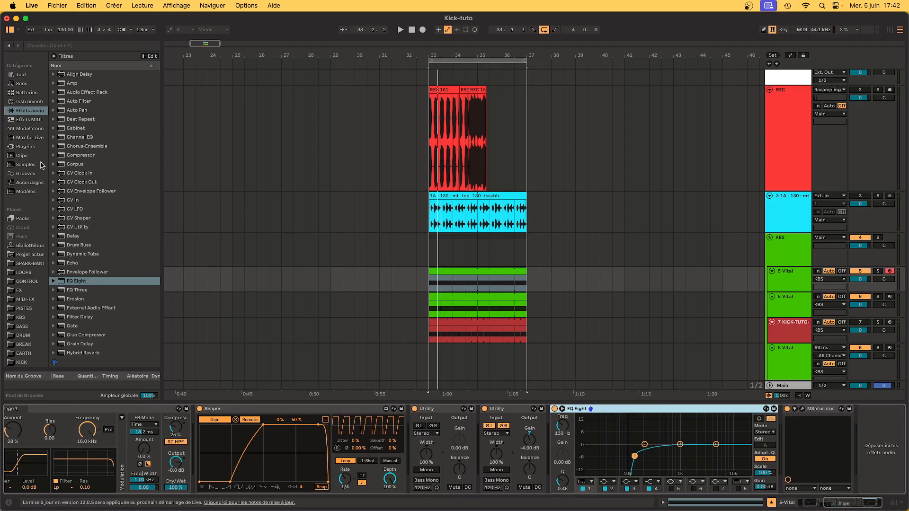
Step: Insert the Wider plug-in from the Favorites collection between EQ Eight and MSaturator on the 5 Vital track
scroll(42, 165, up, 3)
click(26, 73)
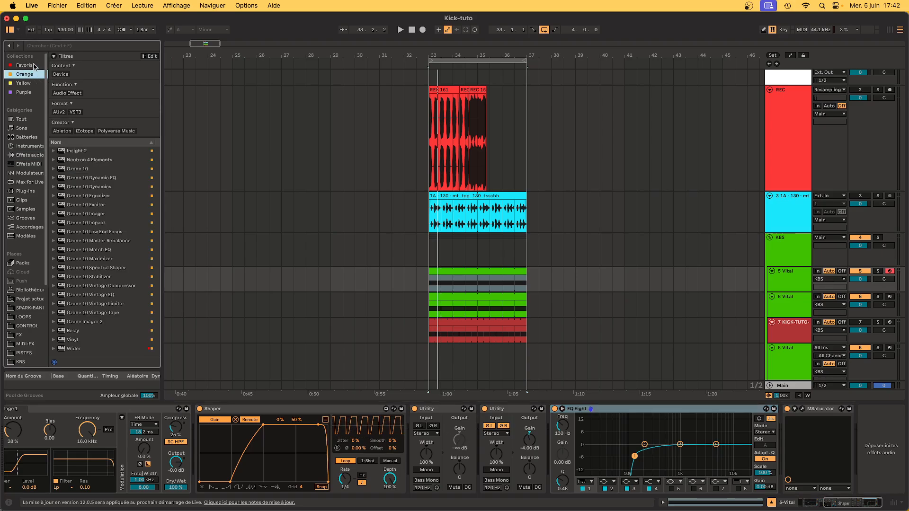
click(25, 65)
scroll(98, 330, down, 10)
mouse_move(73, 346)
mouse_down()
mouse_move(866, 471)
mouse_move(789, 457)
mouse_up()
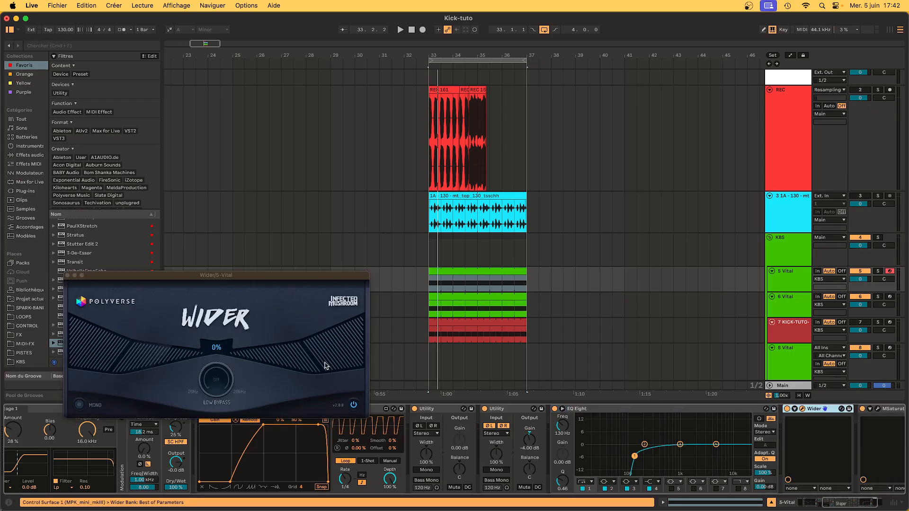
Step: While auditioning the loop, set Wider to 91% width with an 81.7 Hz low bypass, and EQ Eight's low cut to 162 Hz
key(space)
drag(283, 361, 392, 354)
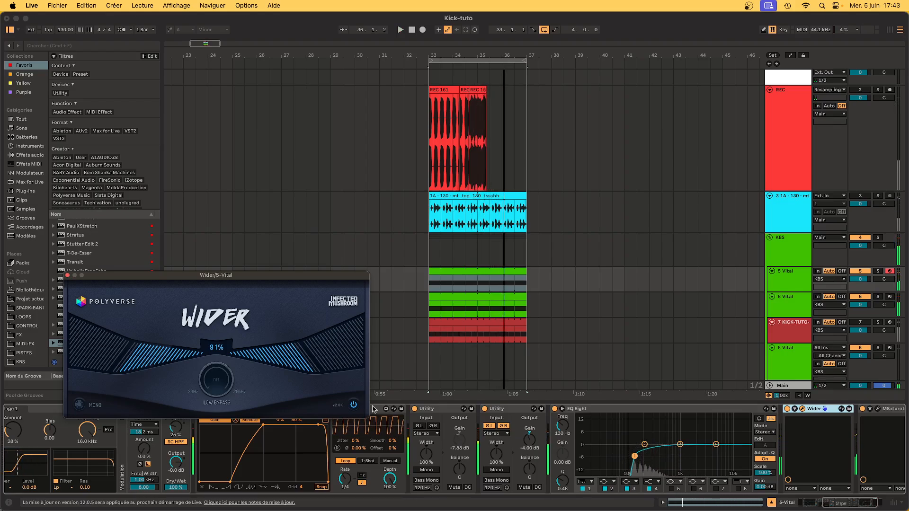
mouse_move(635, 457)
mouse_down()
mouse_move(652, 445)
mouse_move(642, 460)
mouse_up()
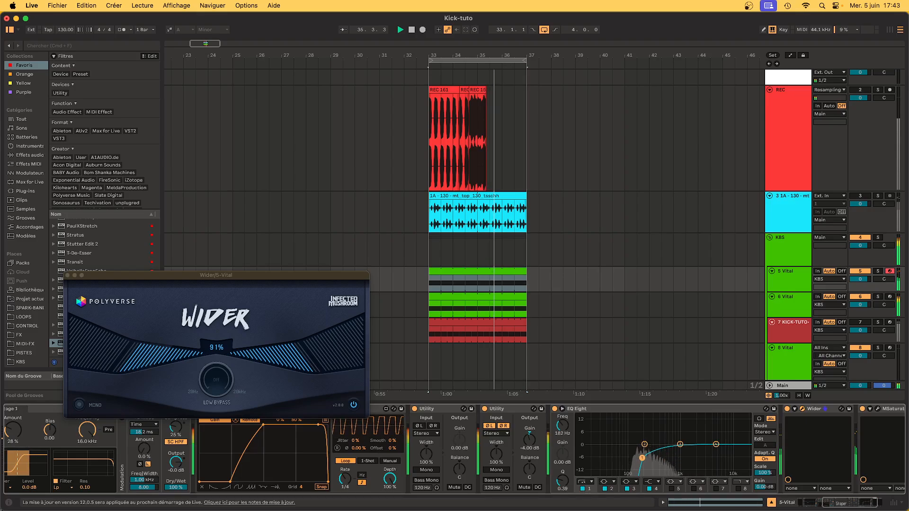
mouse_move(219, 379)
mouse_down()
mouse_move(219, 351)
mouse_move(207, 382)
mouse_up()
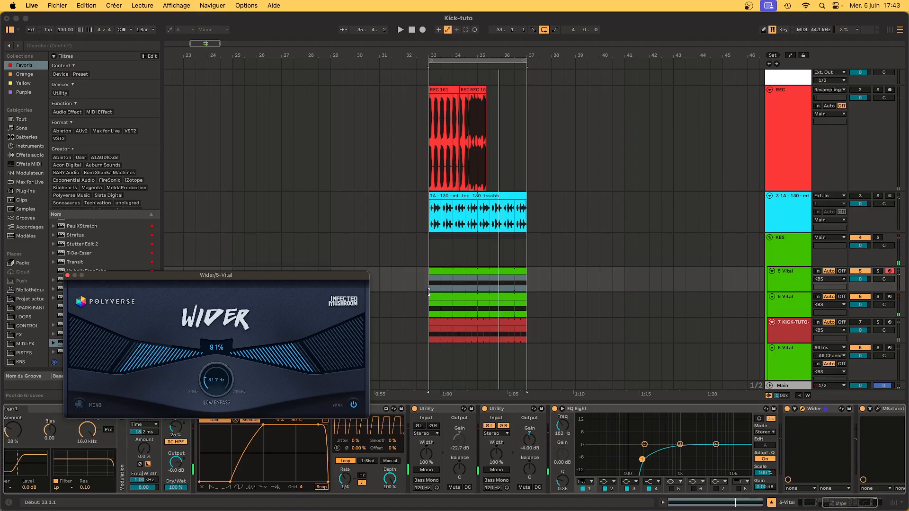
Step: Go to the start of the loop at bar 33 and select and arm the REC track for resampling
click(430, 297)
scroll(430, 298, up, 10)
scroll(430, 299, up, 1)
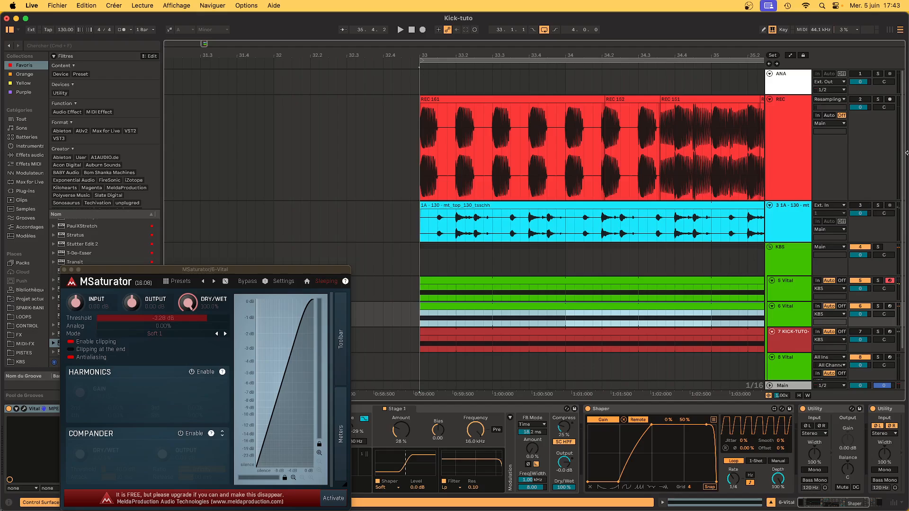
click(292, 111)
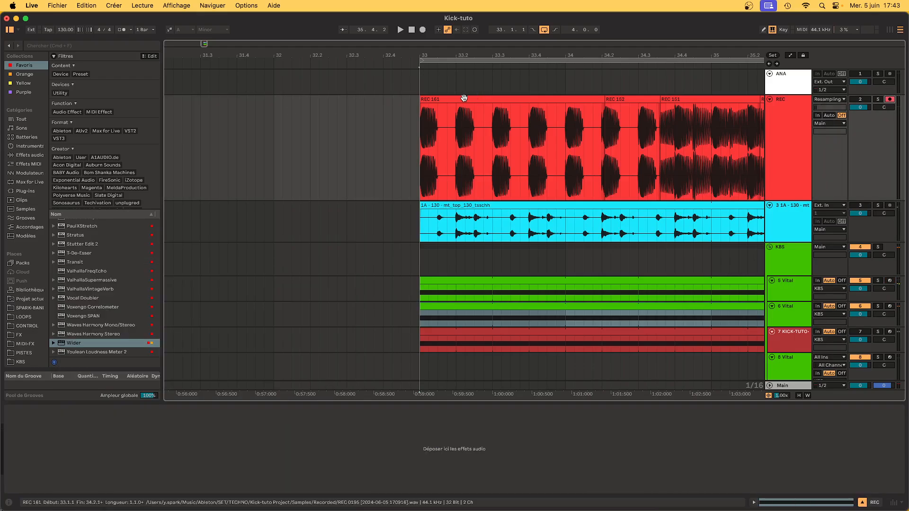
Step: Record a short resampled take of the loop from bar 33 onto the REC track
click(464, 98)
click(423, 29)
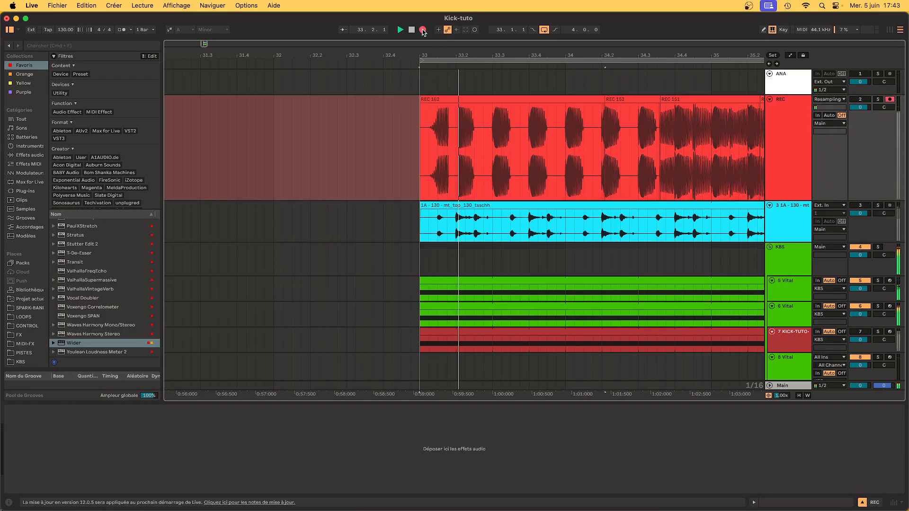
scroll(501, 152, up, 8)
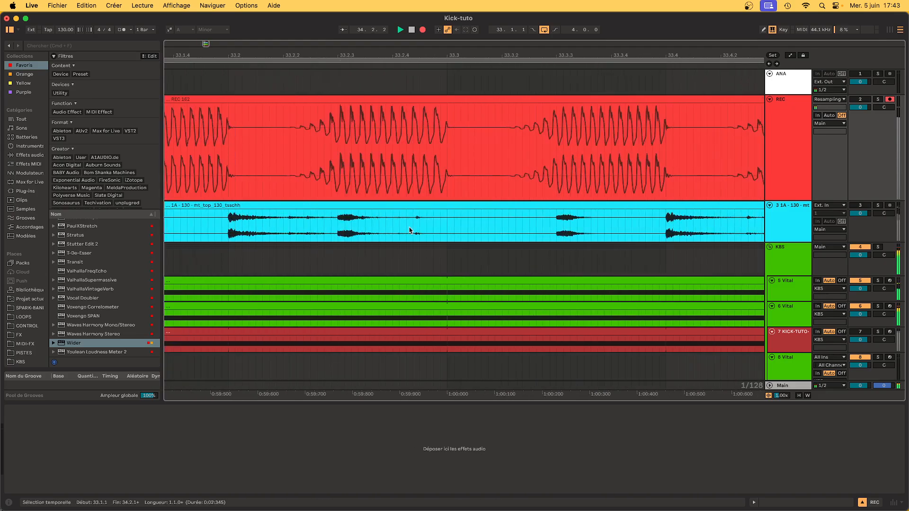
key(space)
Step: Examine the shape of the newly recorded kick and bass waveform on the REC track
drag(619, 194, 582, 191)
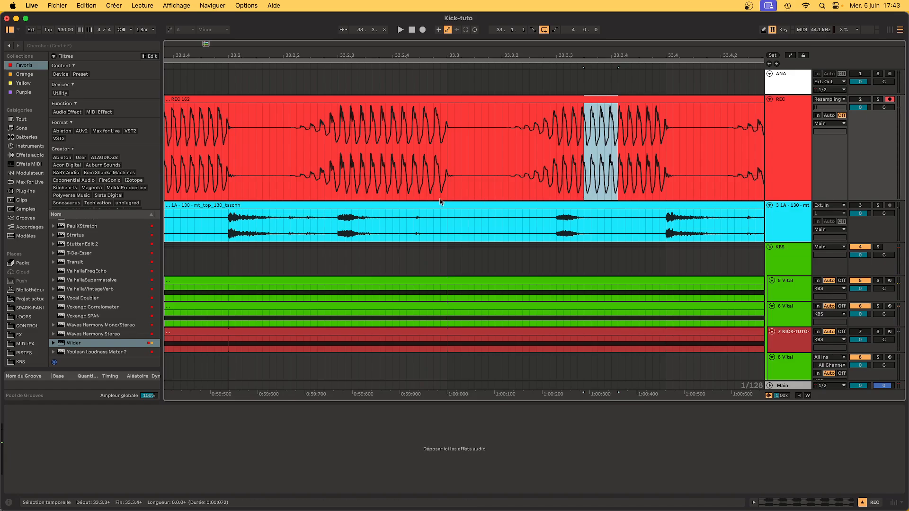
scroll(483, 177, right, 3)
click(510, 164)
scroll(510, 164, up, 6)
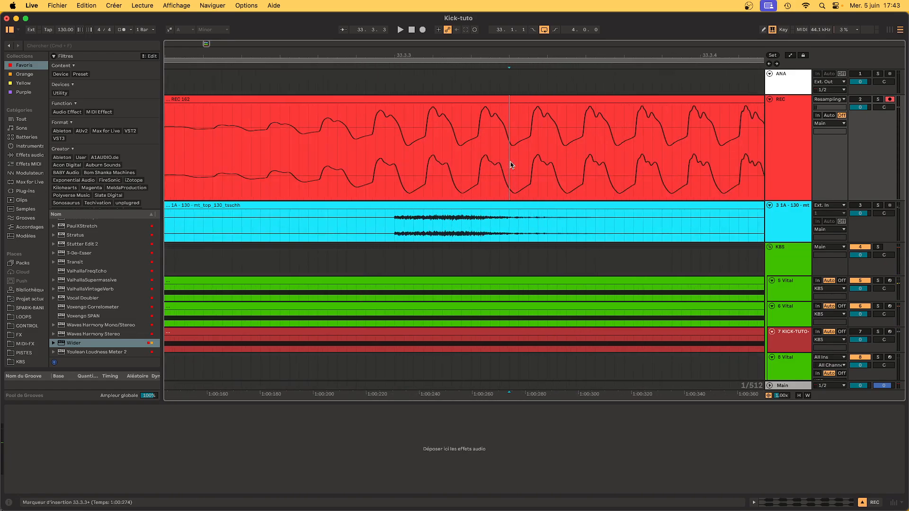
scroll(511, 164, down, 5)
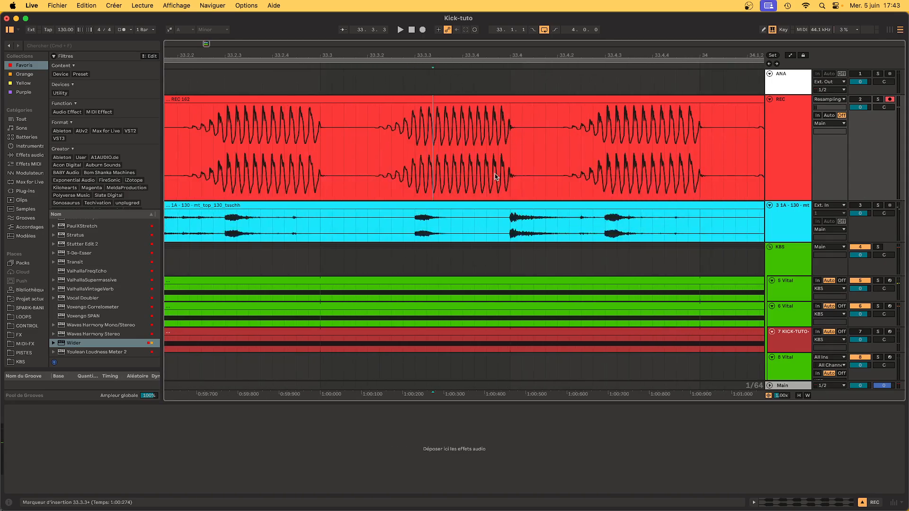
scroll(496, 179, down, 6)
scroll(498, 183, up, 3)
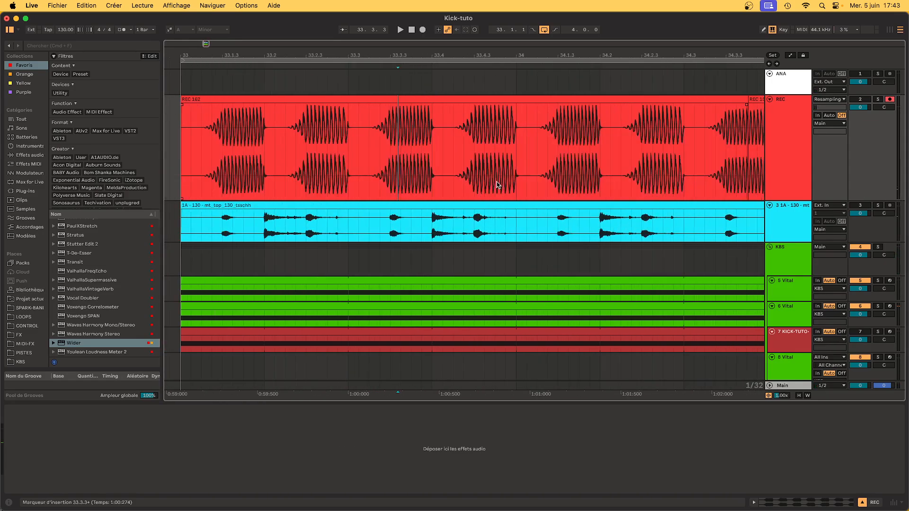
scroll(498, 185, down, 2)
scroll(493, 189, down, 2)
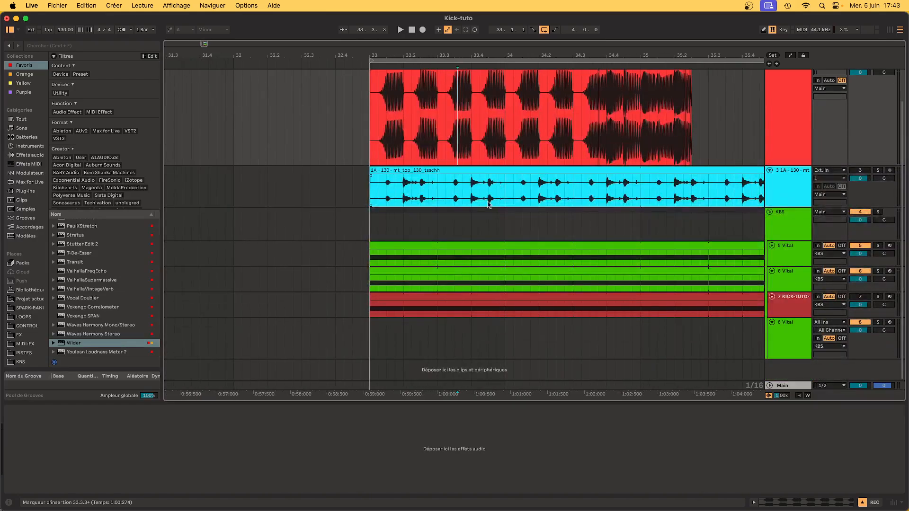
Step: Review the EQ Eight low cut on the 5 Vital track and examine the bass cycles in the REC waveform
click(401, 247)
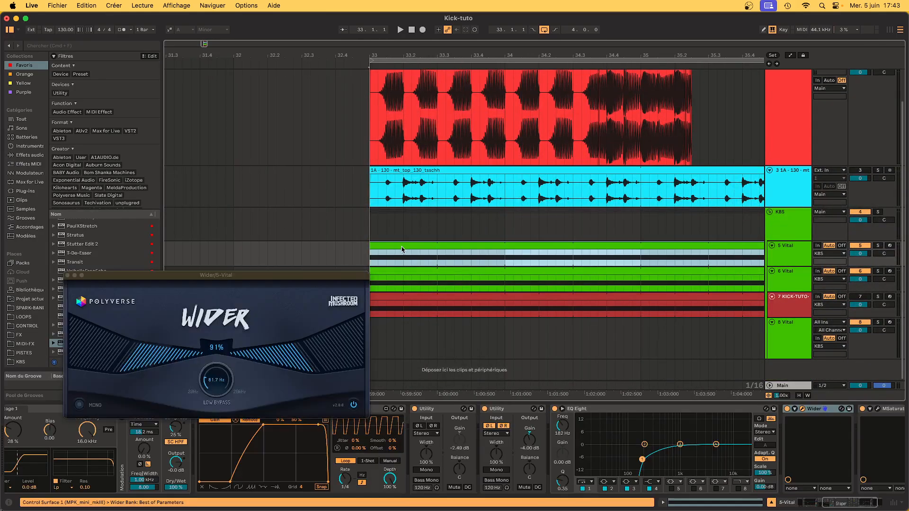
click(644, 462)
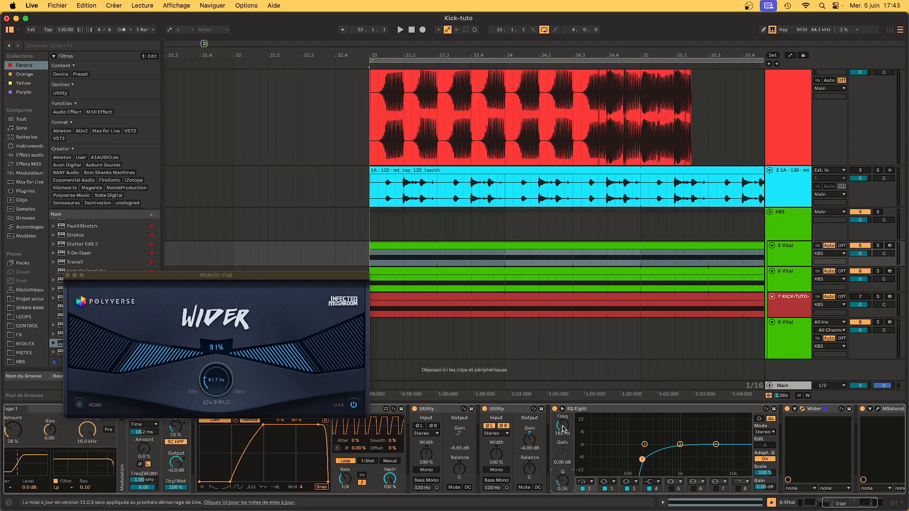
scroll(445, 139, up, 5)
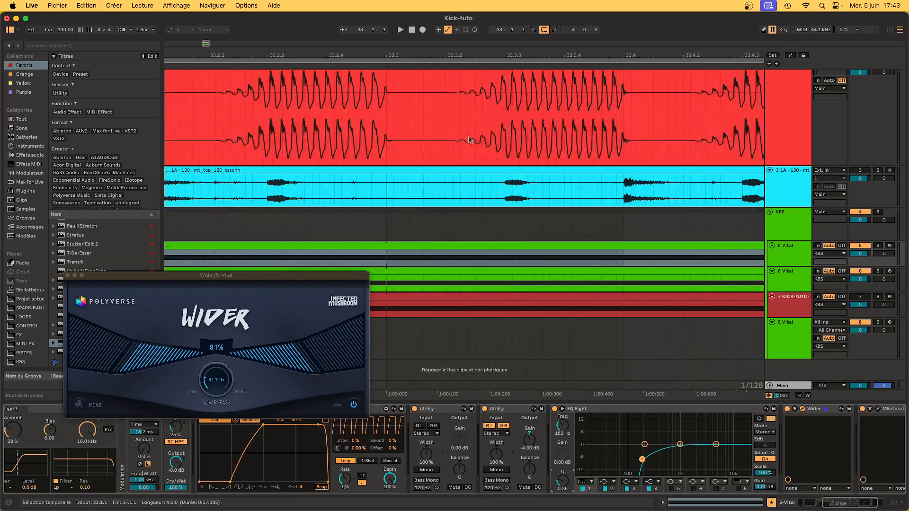
drag(534, 134, 559, 137)
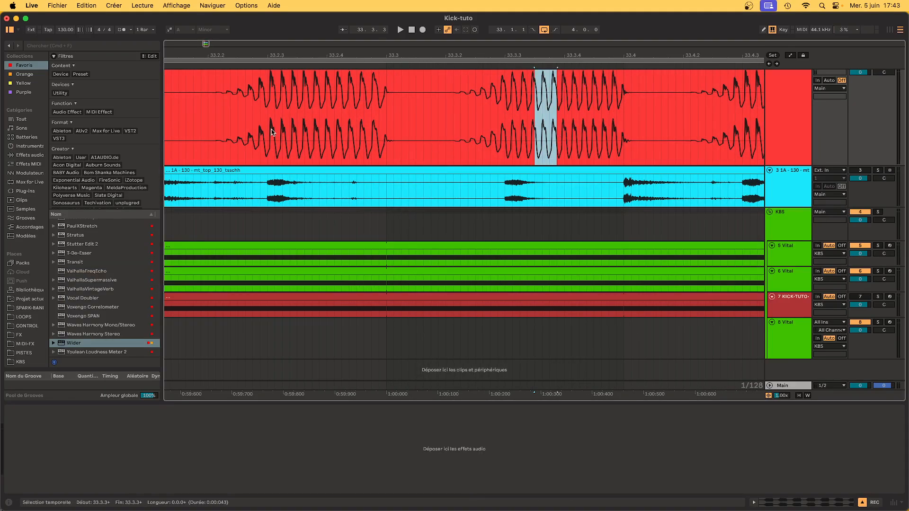
drag(273, 132, 324, 140)
scroll(312, 143, down, 6)
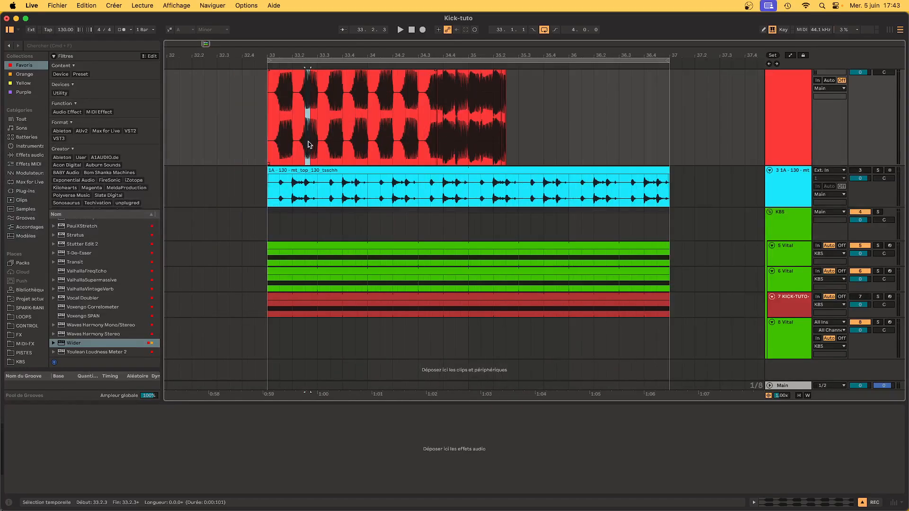
Step: Place the insertion marker at the start of bar 33 and close the Wider window on the 5 Vital track
click(270, 132)
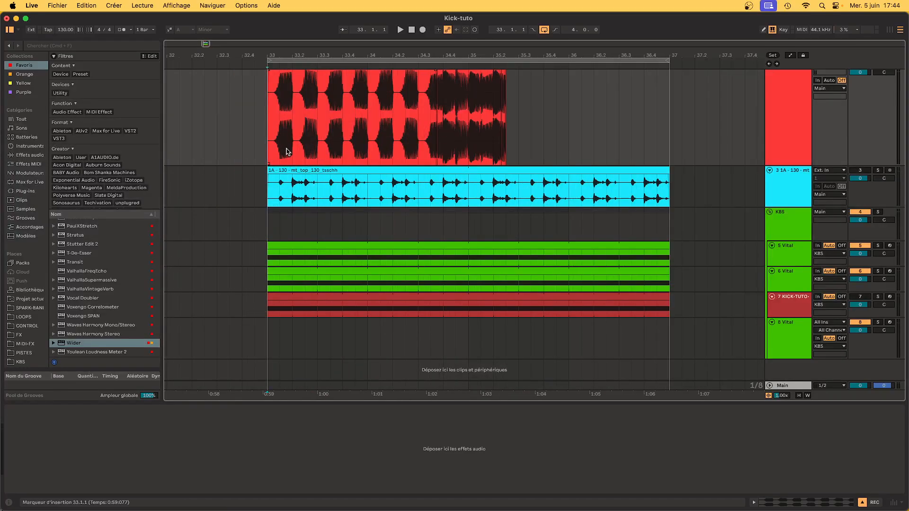
scroll(286, 151, up, 2)
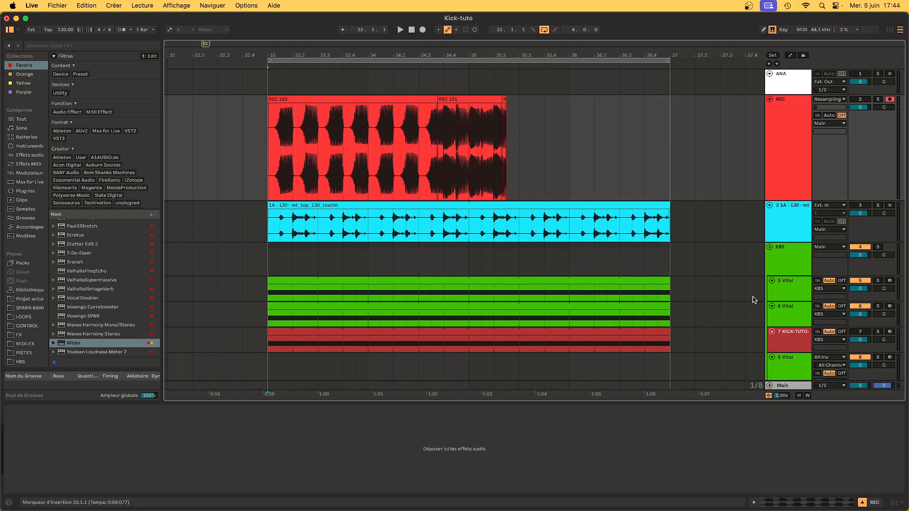
scroll(753, 301, down, 1)
scroll(753, 300, left, 1)
click(789, 275)
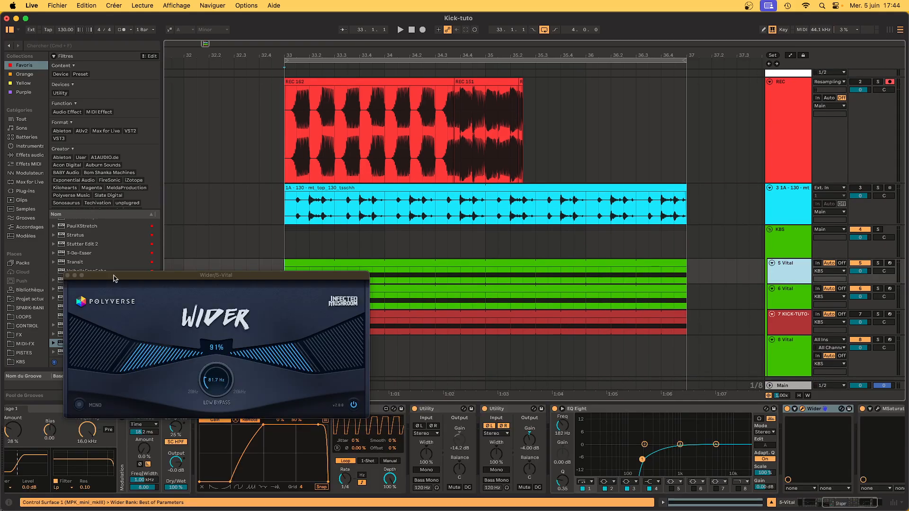
click(68, 276)
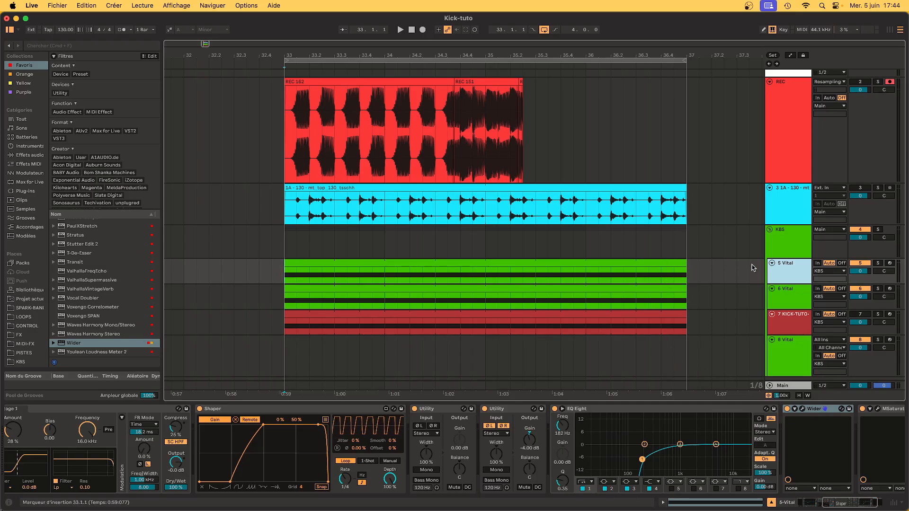
Step: Check the MSaturator on the KBS group, close its window and return to the 5 Vital track's devices
mouse_move(783, 274)
mouse_down()
mouse_move(796, 207)
mouse_move(790, 277)
mouse_up()
click(795, 248)
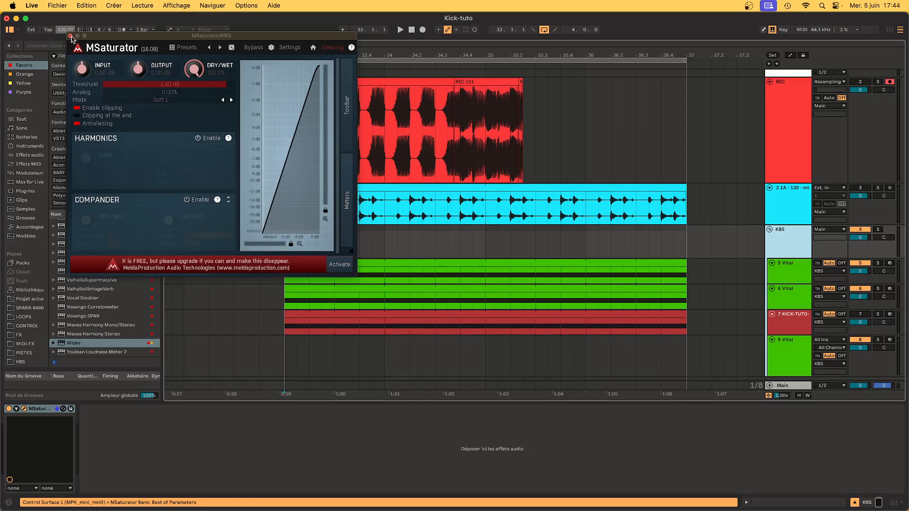
click(70, 36)
click(800, 274)
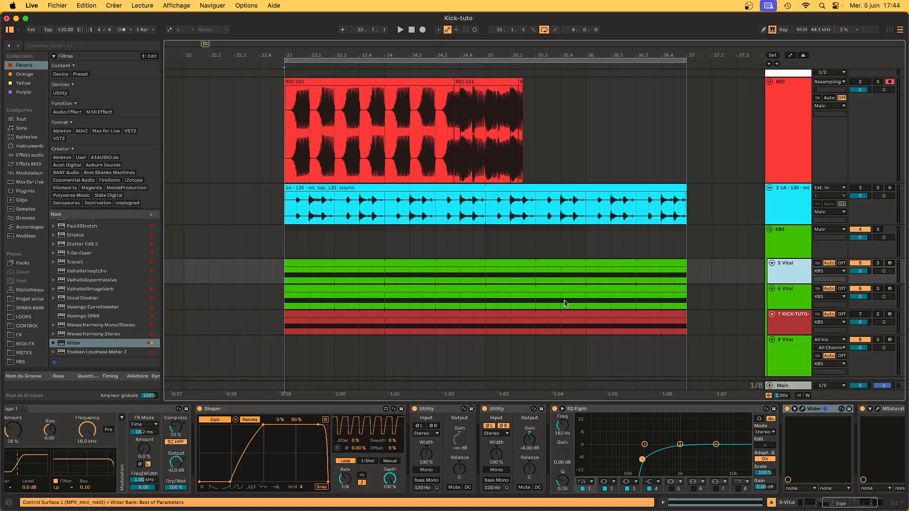
Step: While the loop plays, lower the gain of the 5 Vital track's second Utility to -12.8 dB
key(space)
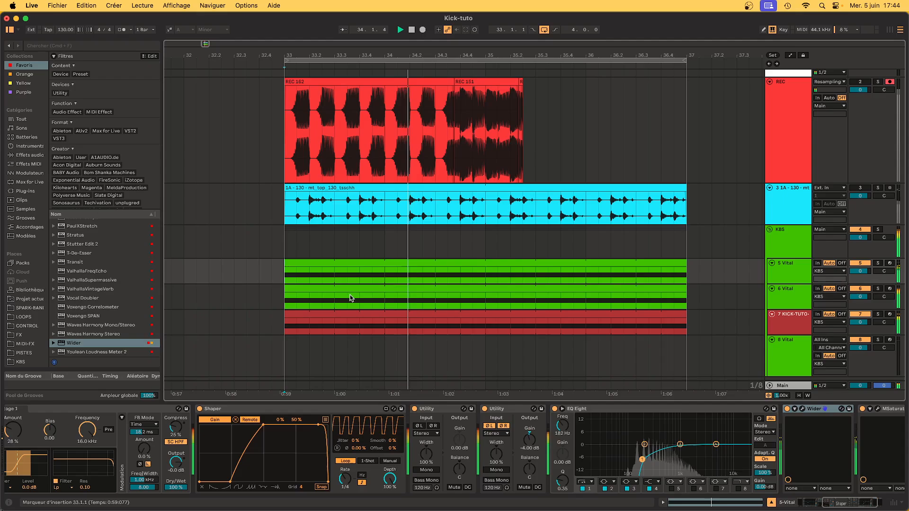
click(790, 273)
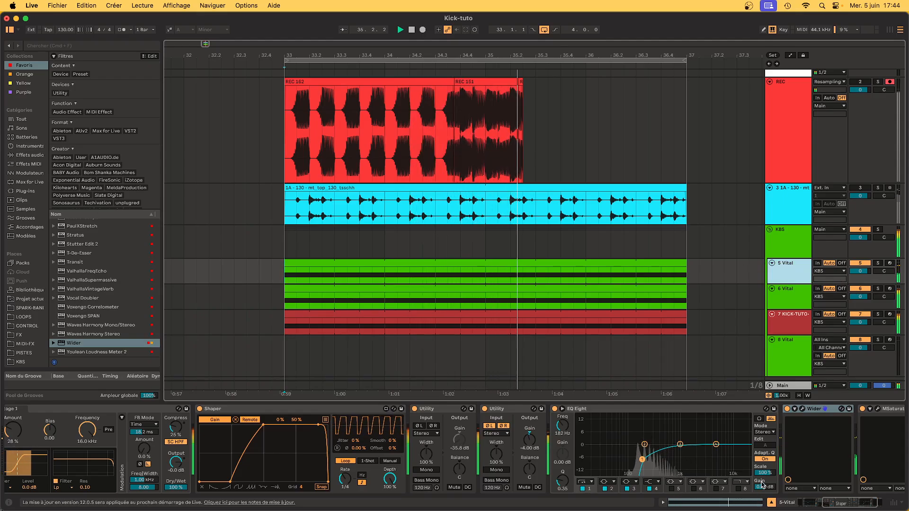
mouse_move(524, 446)
mouse_down()
mouse_move(524, 469)
mouse_move(525, 458)
mouse_up()
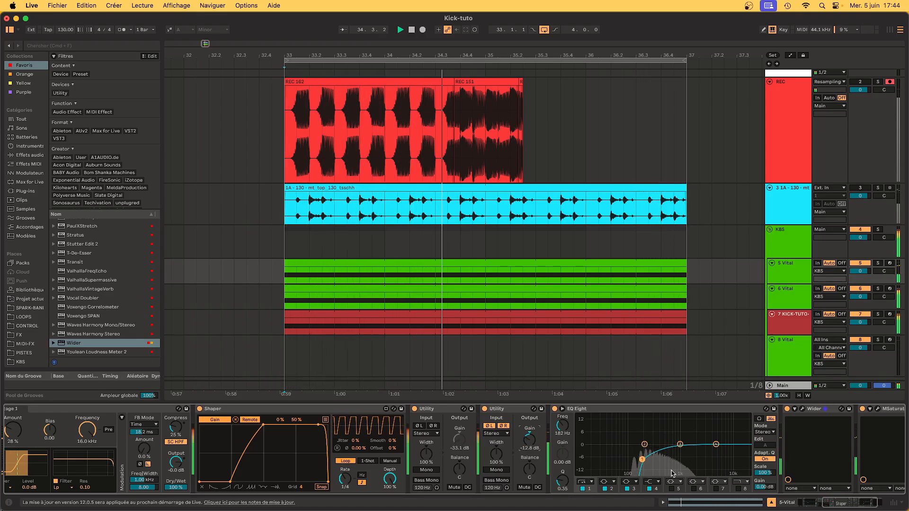
Step: Raise band 2 of the 5 Vital EQ Eight after the Utilities and boost band 3 by 2.60 dB at 3.67 kHz, then stop playback
drag(563, 481, 562, 484)
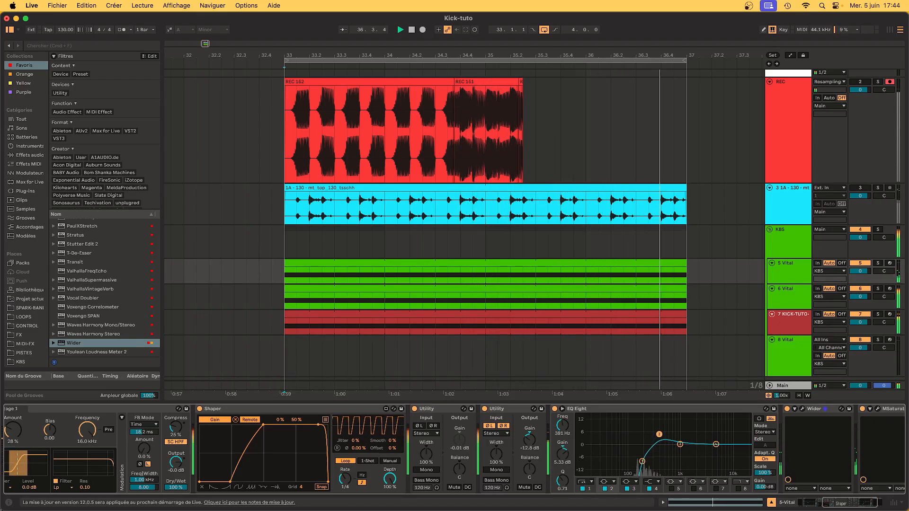
drag(645, 445, 709, 439)
key(space)
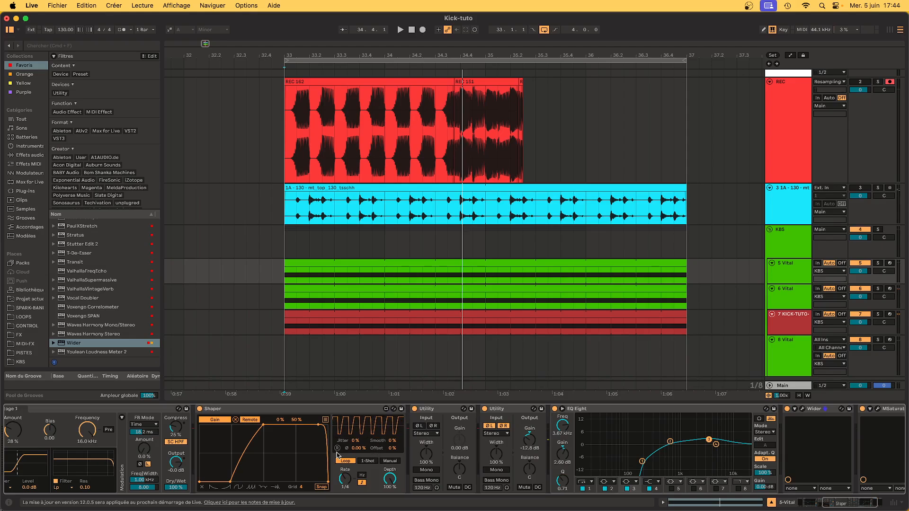
Step: Review the 5 Vital track's whole chain, from the Vital patch through EQ Eight, Roar, Shaper and Utility to Wider and MSaturator
scroll(338, 455, left, 10)
click(24, 411)
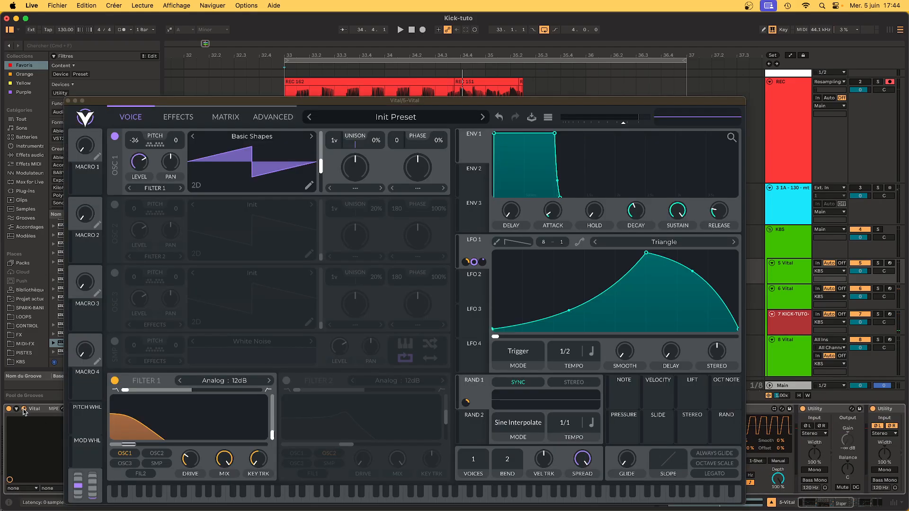
click(69, 100)
scroll(600, 433, right, 10)
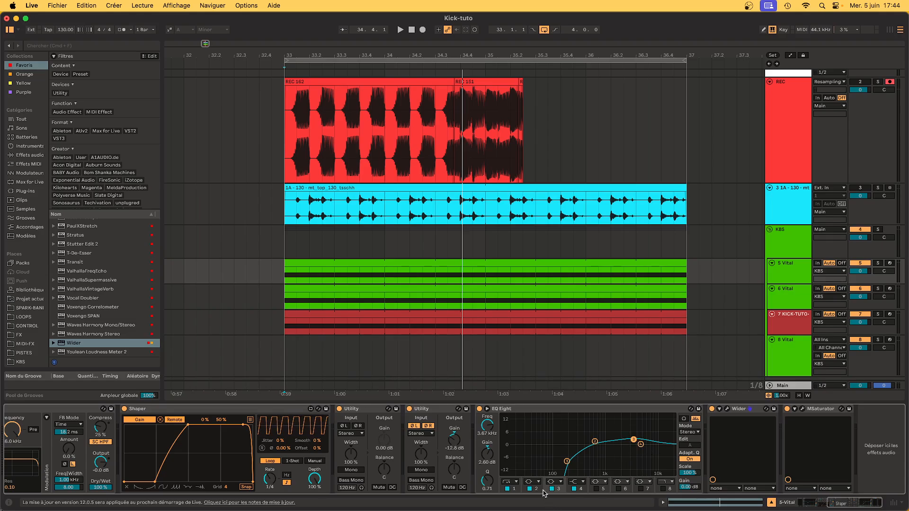
scroll(388, 470, left, 5)
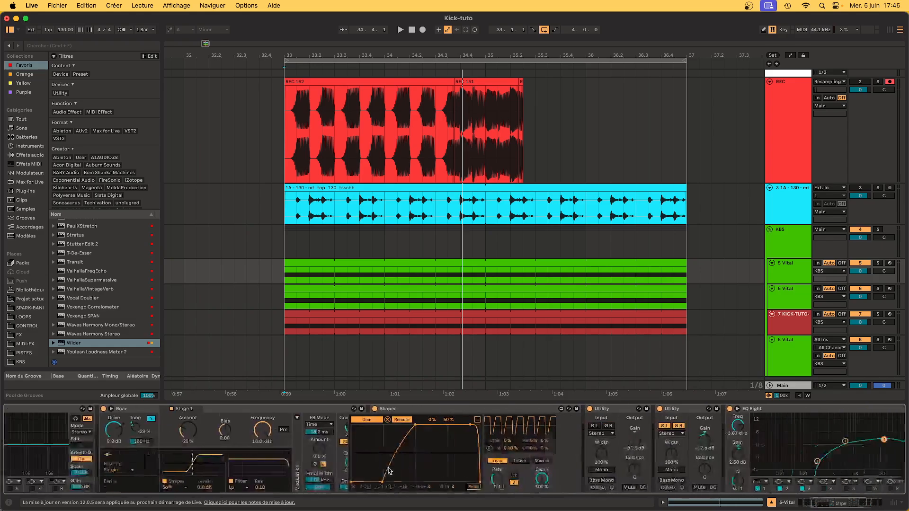
scroll(388, 470, left, 5)
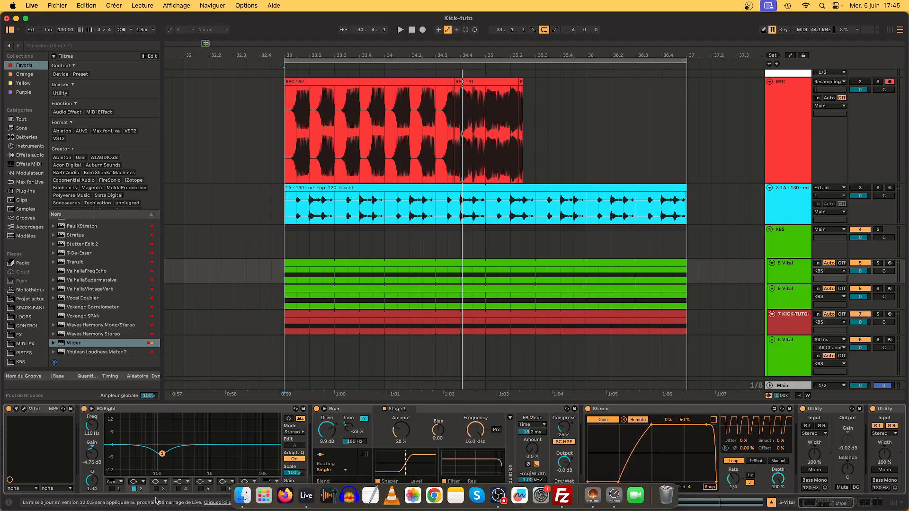
scroll(155, 462, right, 3)
scroll(154, 463, right, 10)
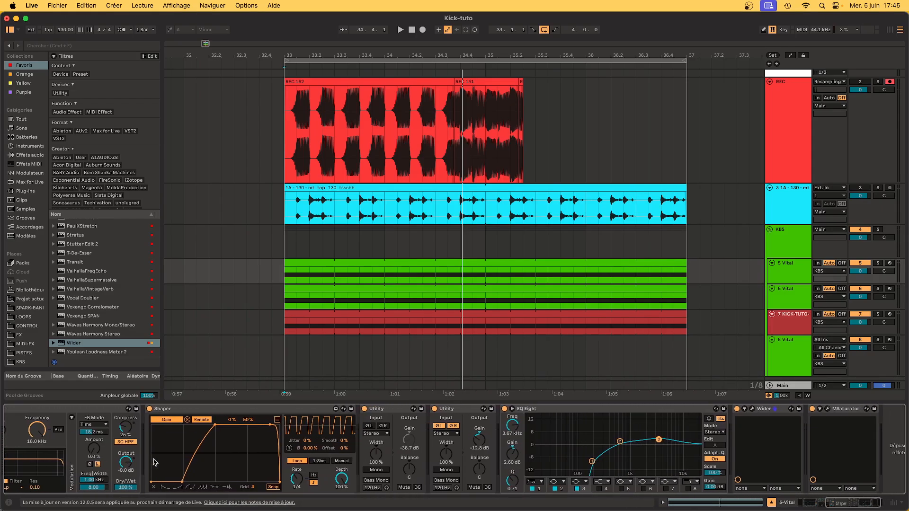
Step: Play the loop and compare it with the 5 Vital track muted and unmuted, then stop playback
click(799, 280)
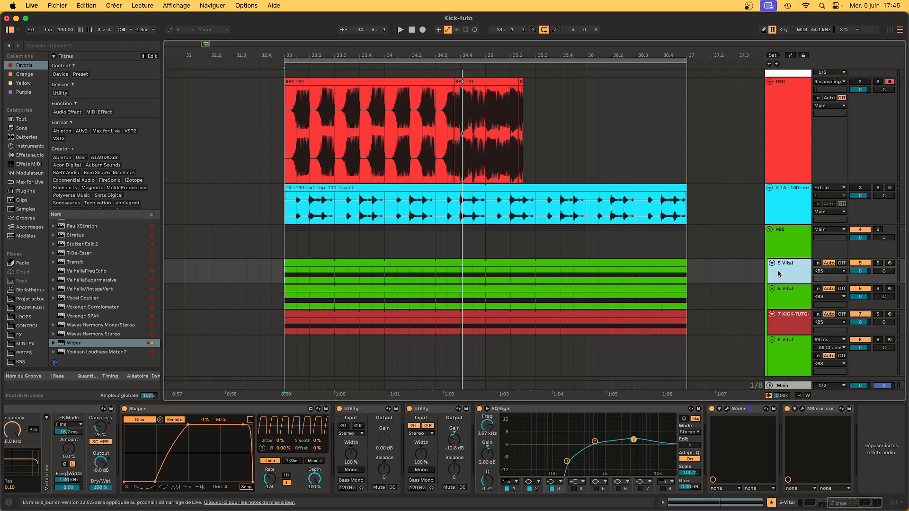
key(space)
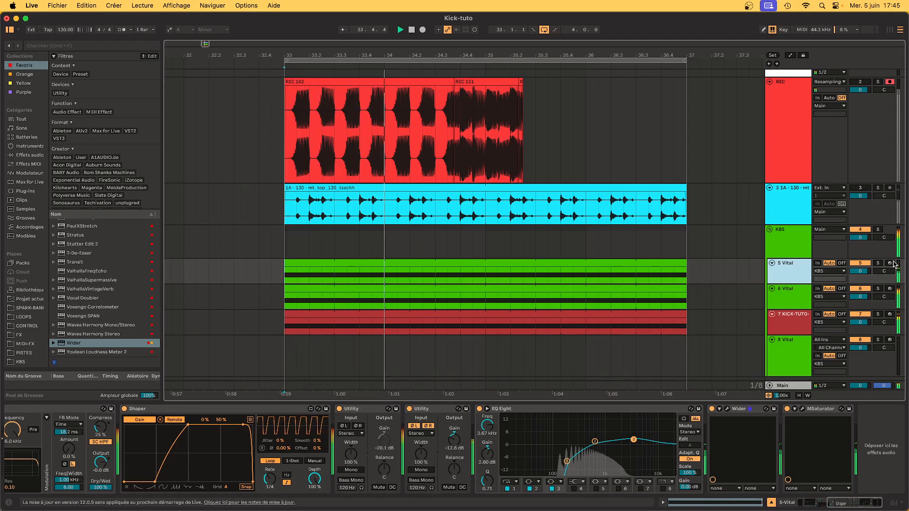
click(861, 263)
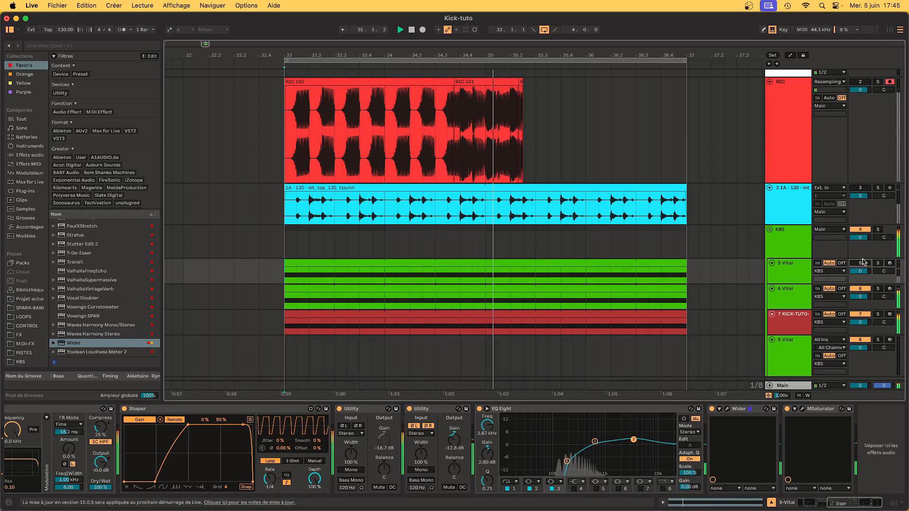
click(863, 263)
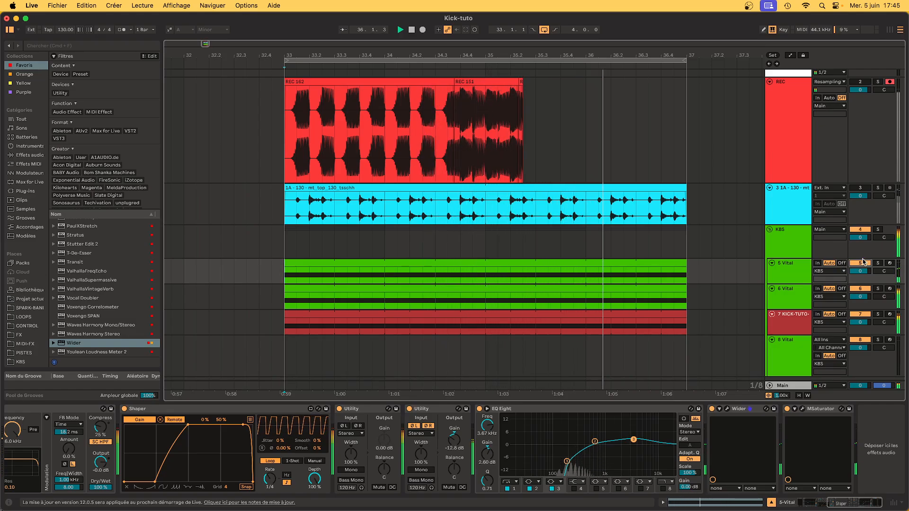
key(space)
Step: Mute the 5 Vital track and fold it in the arrangement
click(794, 279)
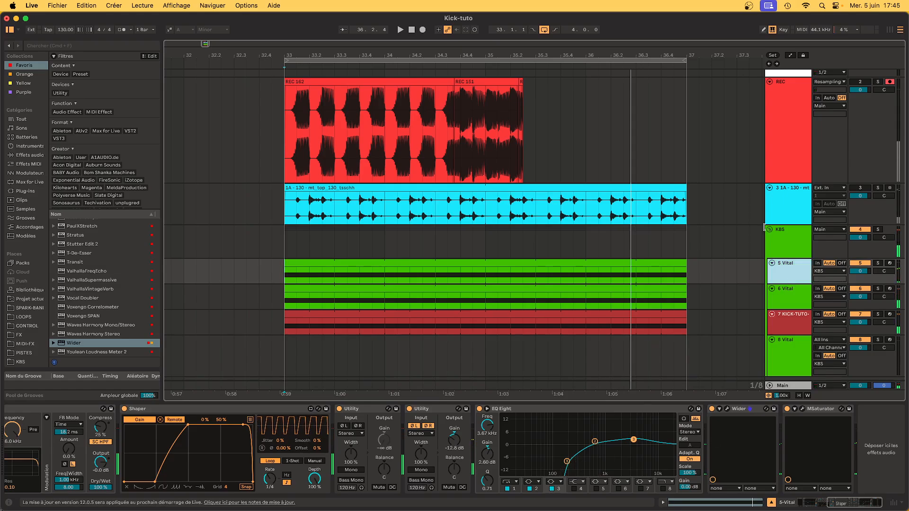
click(858, 262)
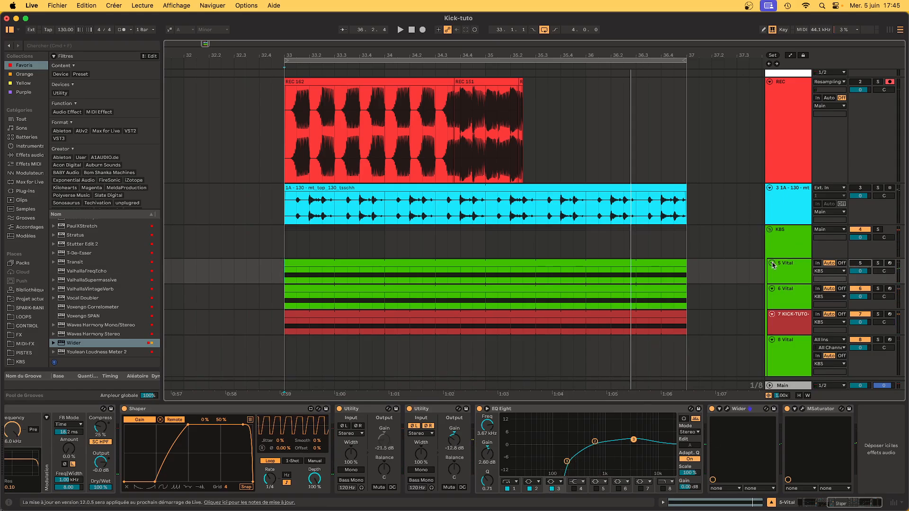
click(772, 263)
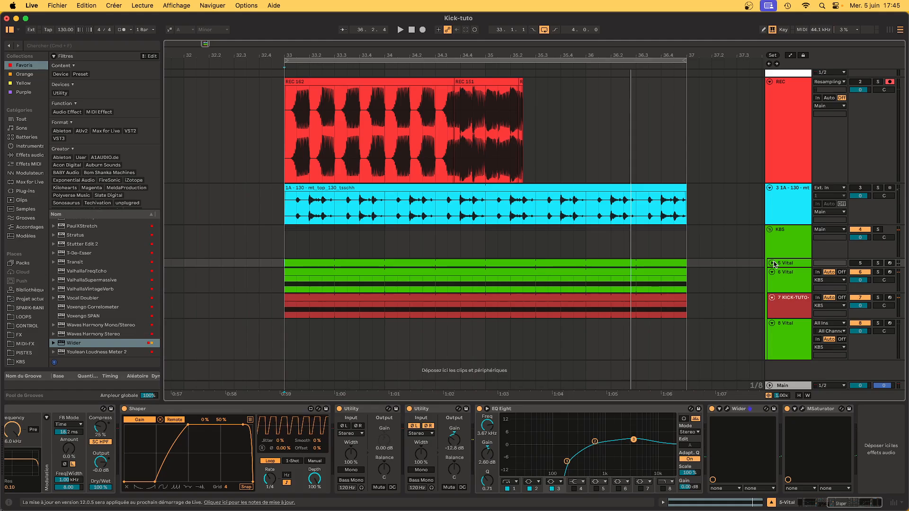
Step: Unfold the 5 Vital track and review its device chain from EQ Eight and Roar through Shaper and the Utilities to MSaturator
click(533, 263)
click(772, 263)
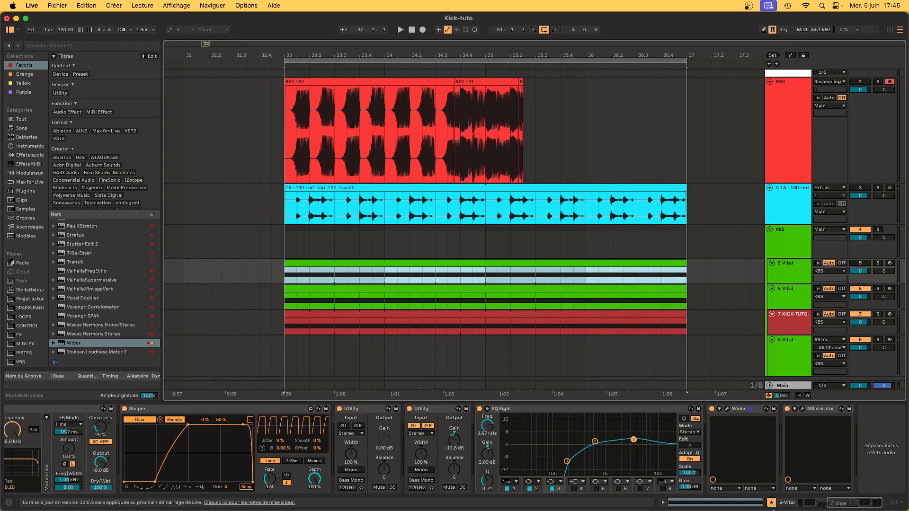
scroll(179, 454, left, 10)
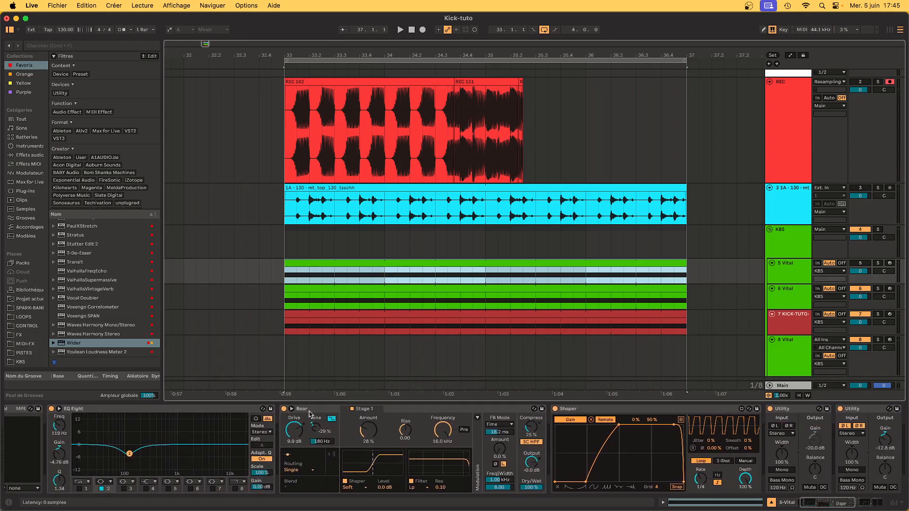
scroll(351, 442, right, 3)
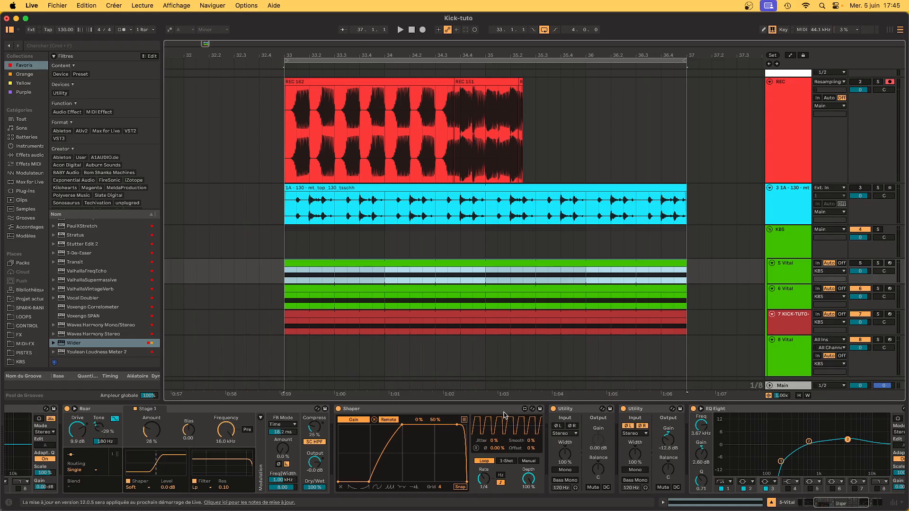
scroll(329, 446, right, 15)
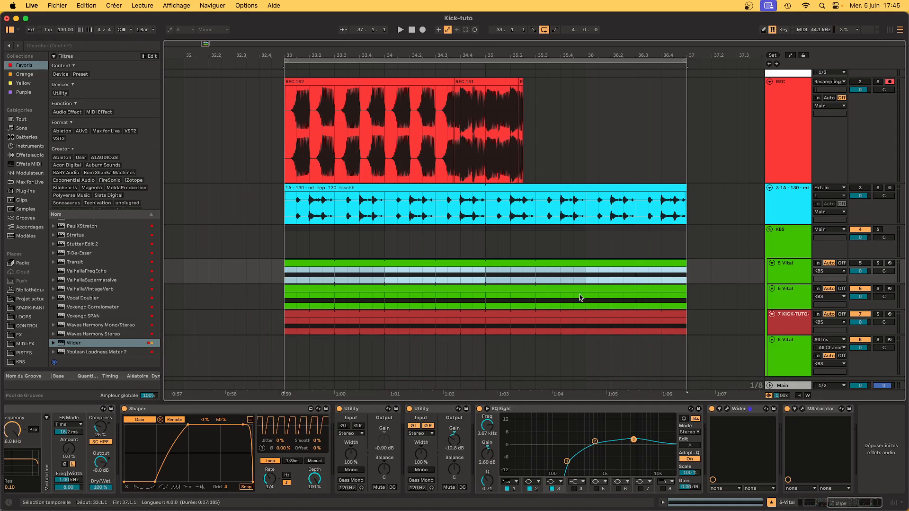
Step: Insert a new MIDI track below the 6 Vital track and load the Vital synth from the Yellow collection onto it
click(790, 277)
click(793, 299)
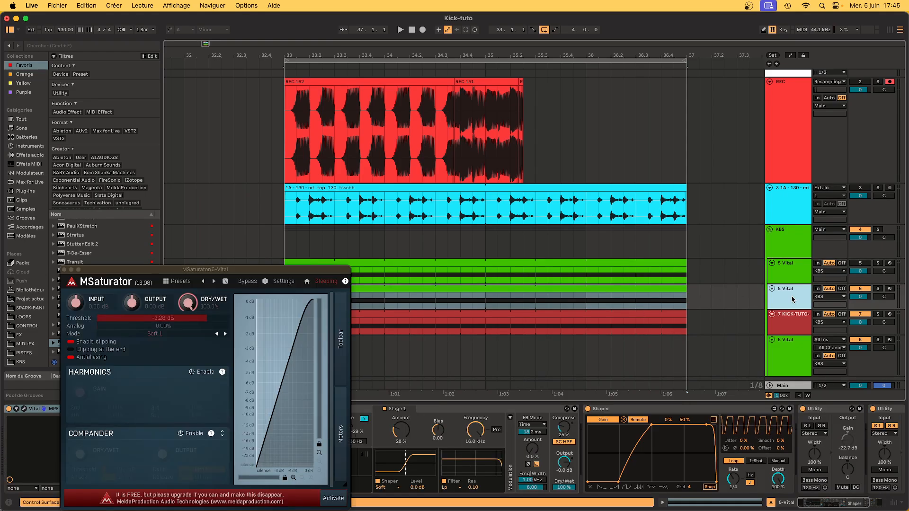
click(65, 270)
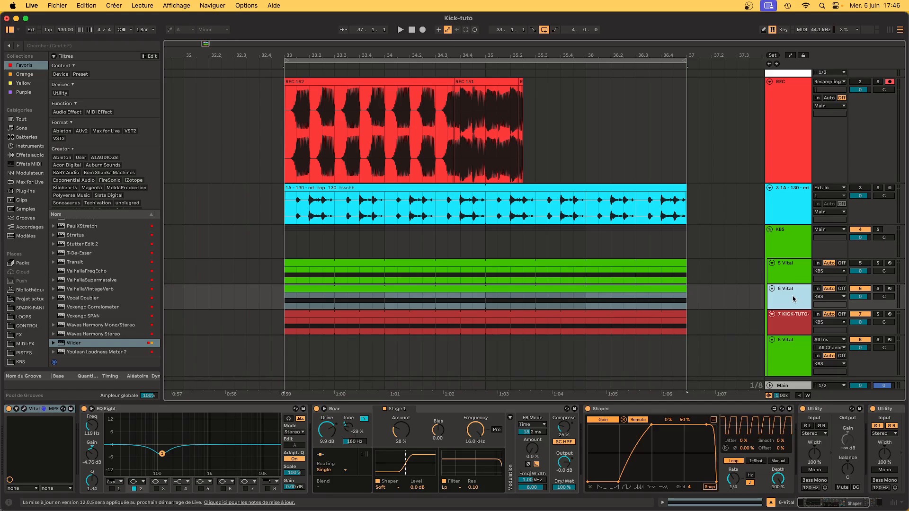
key(super+shift+t)
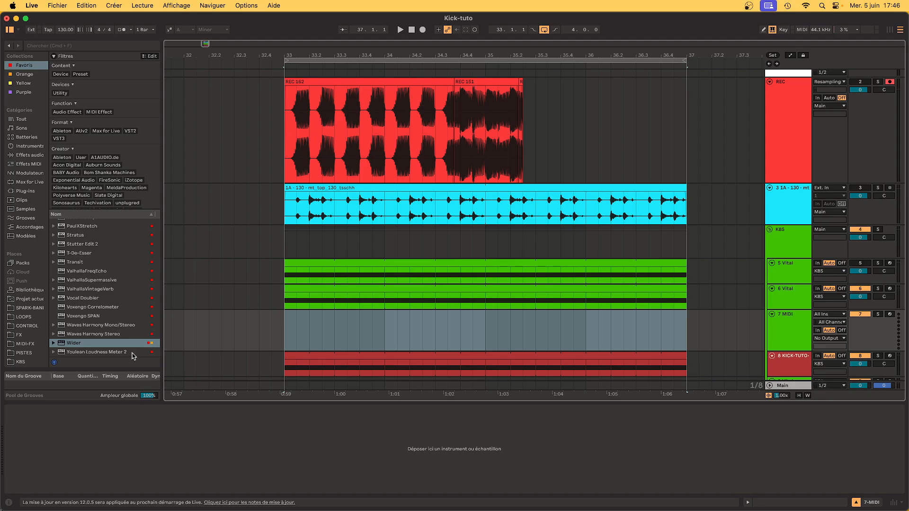
click(23, 83)
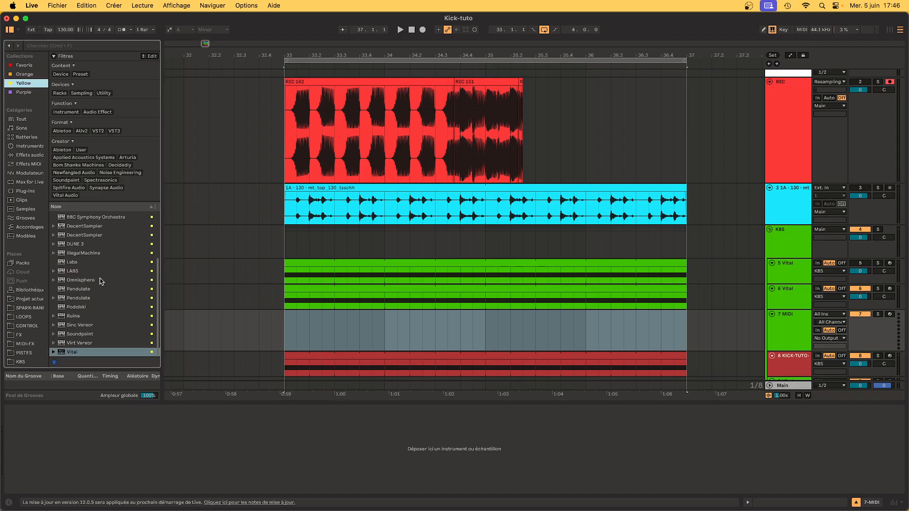
click(68, 356)
drag(349, 337, 349, 337)
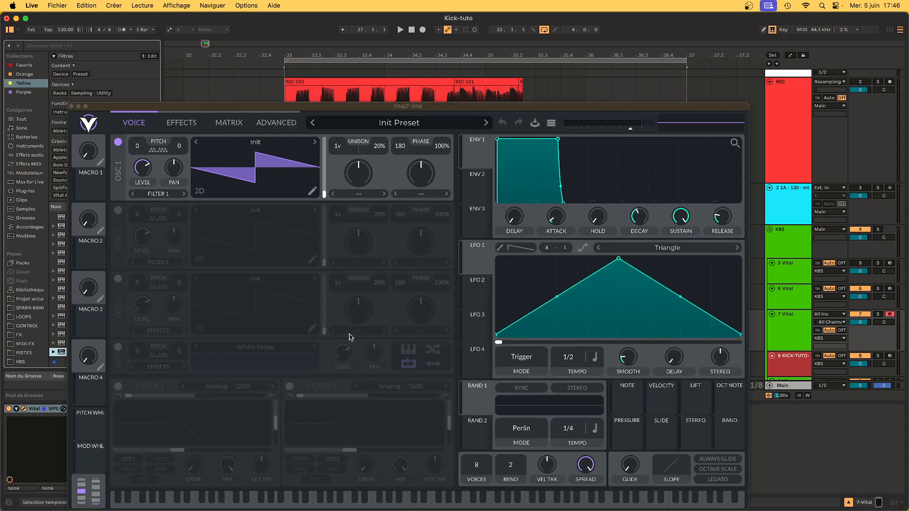
Step: Set oscillator 1's phase to 0 and its phase randomization to 0% in the new Vital
drag(119, 109, 178, 68)
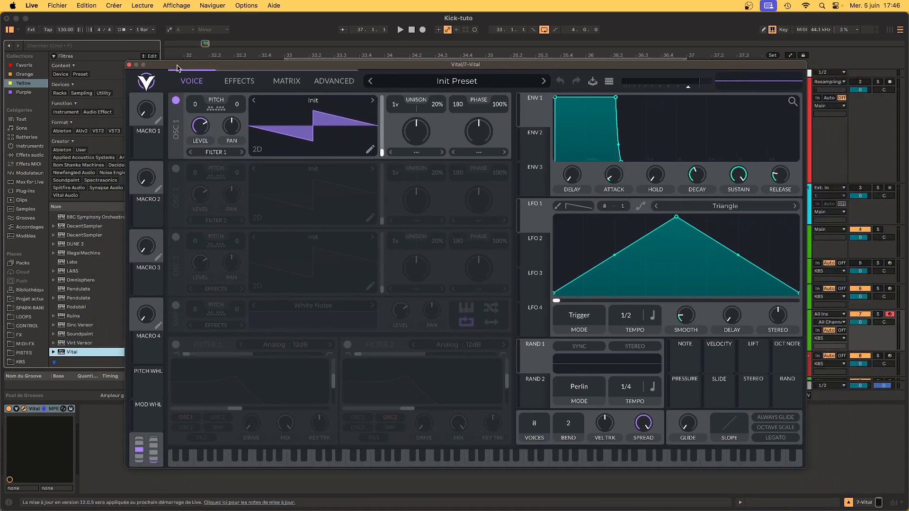
drag(463, 105, 457, 218)
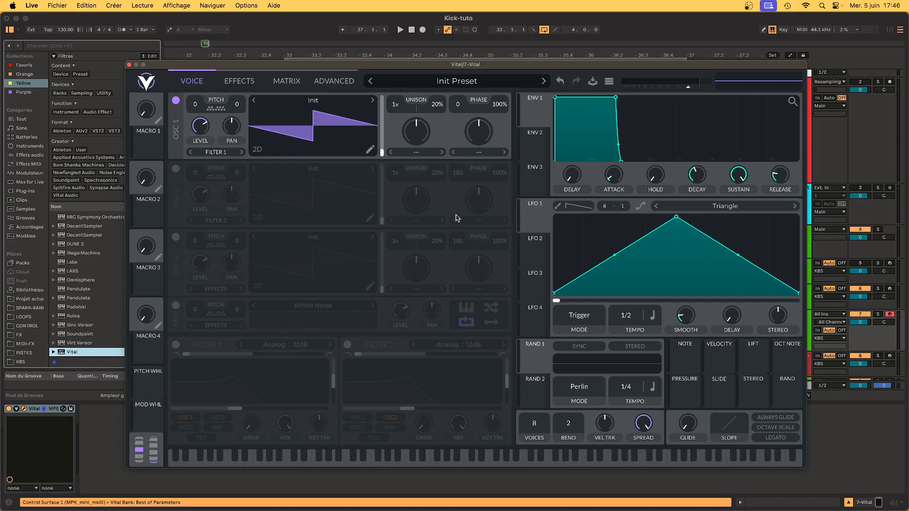
drag(498, 106, 449, 342)
drag(397, 69, 331, 71)
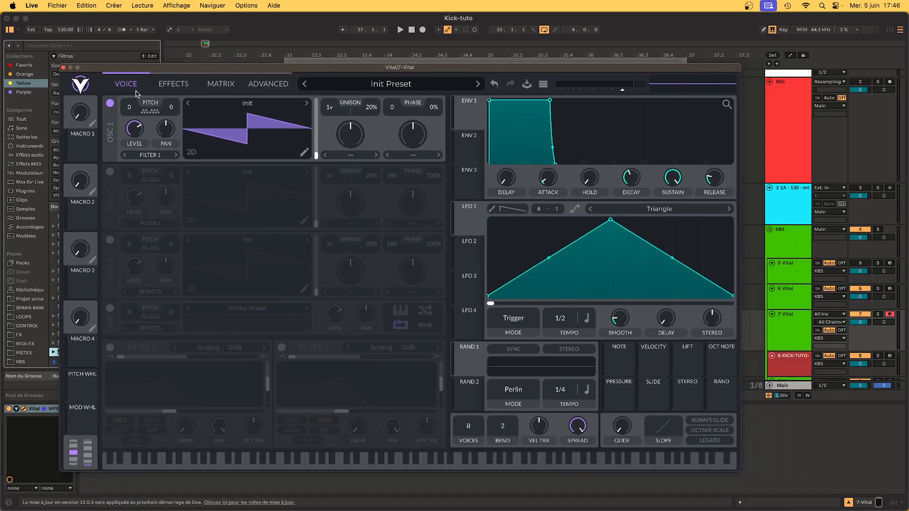
Step: Load the Basic Shapes wavetable in oscillator 1 and set its frame to about 118.6 for a sawtooth shape
click(307, 103)
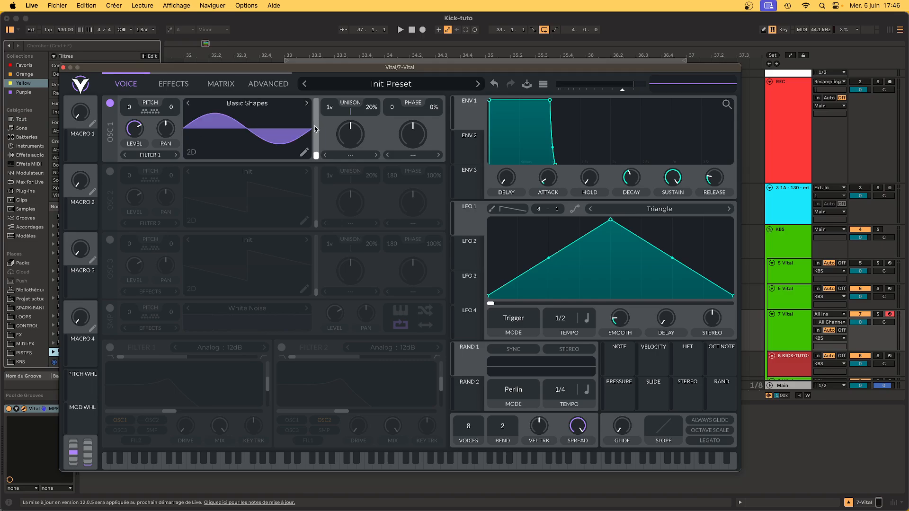
drag(316, 155, 319, 129)
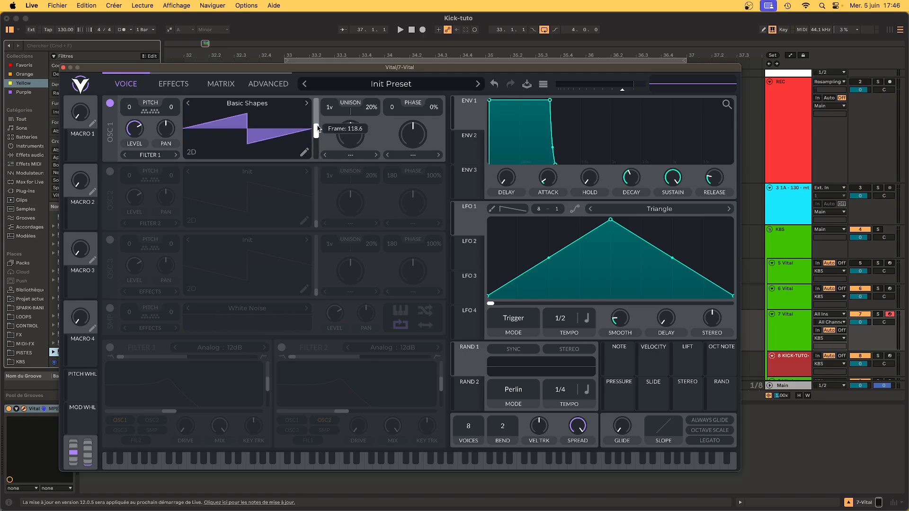
drag(242, 69, 282, 90)
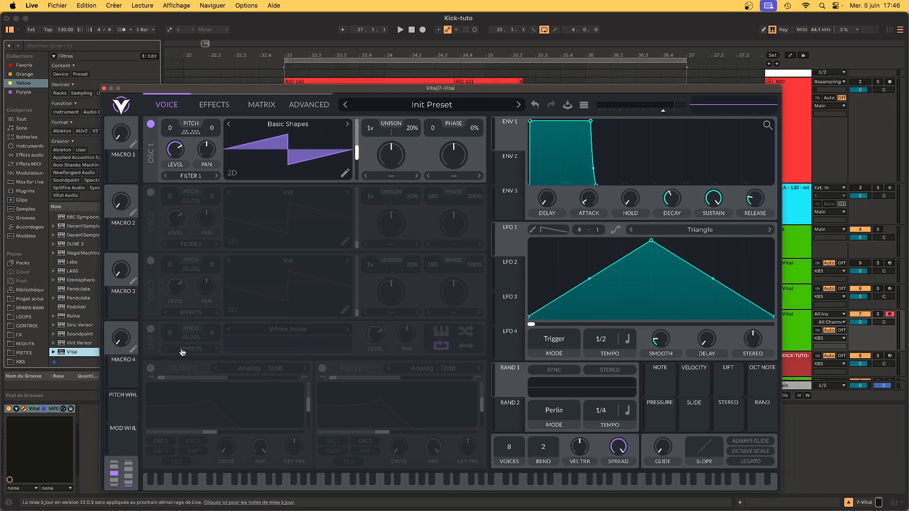
Step: Enable Filter 1, lower its cutoff and assign RAND 2 to modulate that cutoff
click(151, 369)
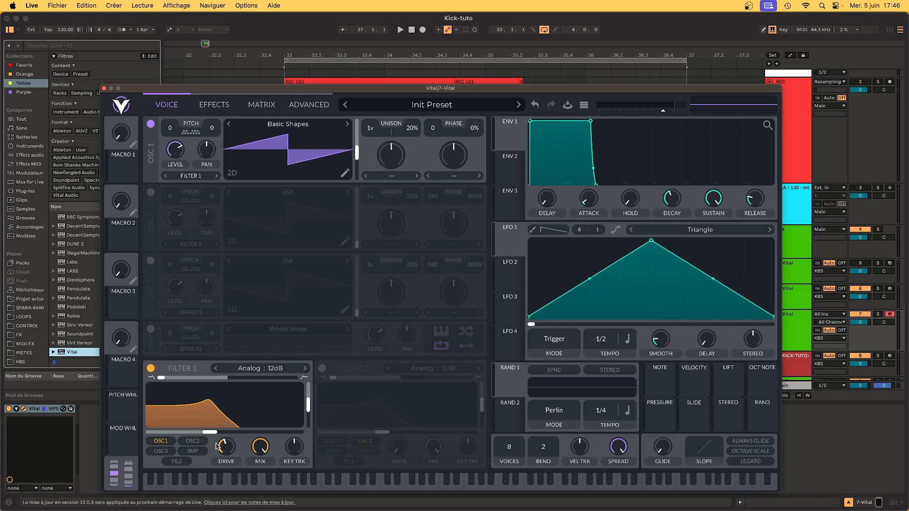
drag(208, 420, 178, 483)
drag(507, 419, 224, 433)
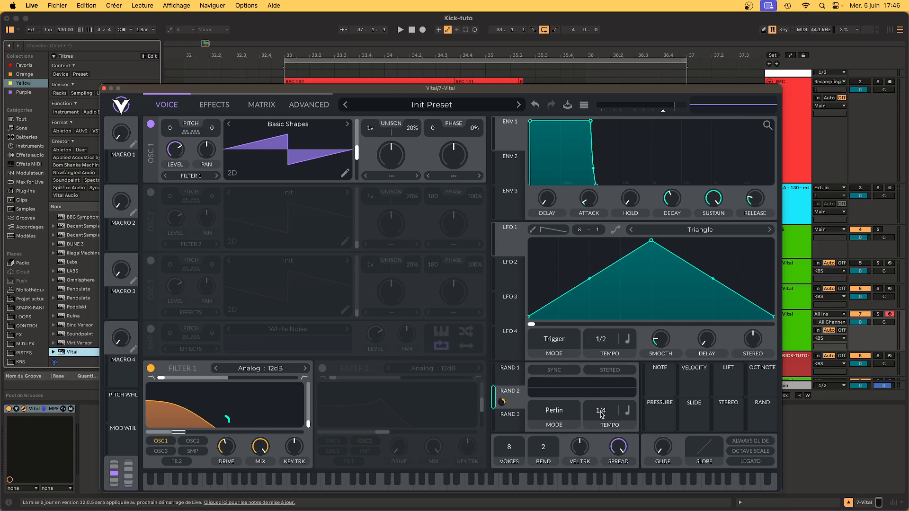
Step: Set RAND 2 to Sine Interpolate mode with sync on and a tempo of 1/1
click(568, 411)
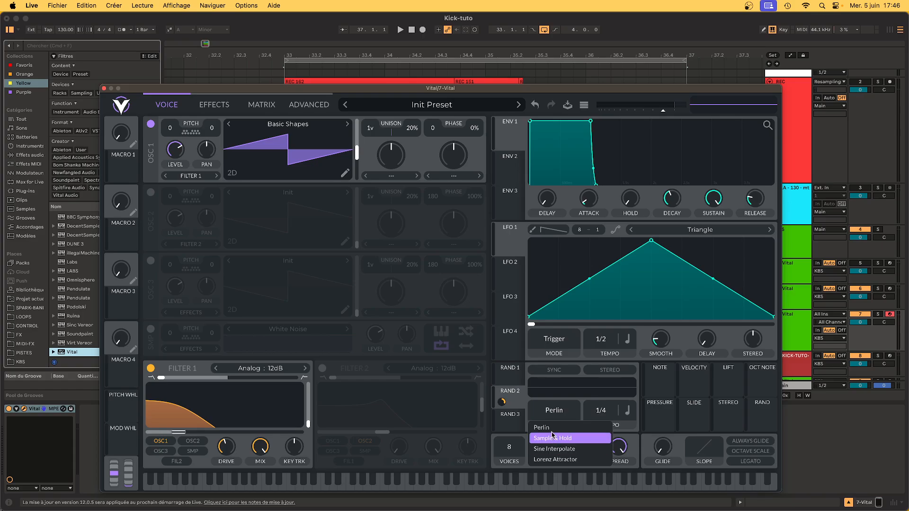
click(553, 449)
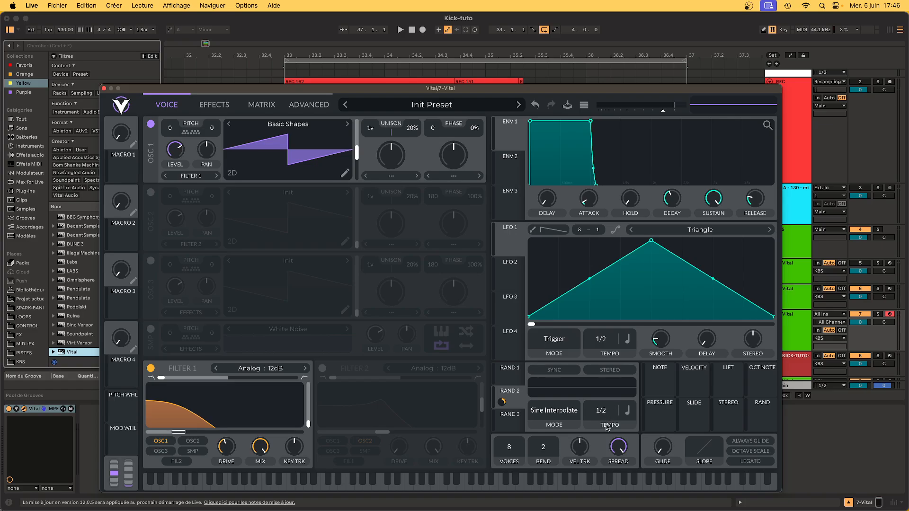
click(555, 373)
Step: Reshape LFO 1 by shifting its peak slightly later, curving the rise downward and bowing the fall upward
click(513, 239)
drag(652, 241, 663, 240)
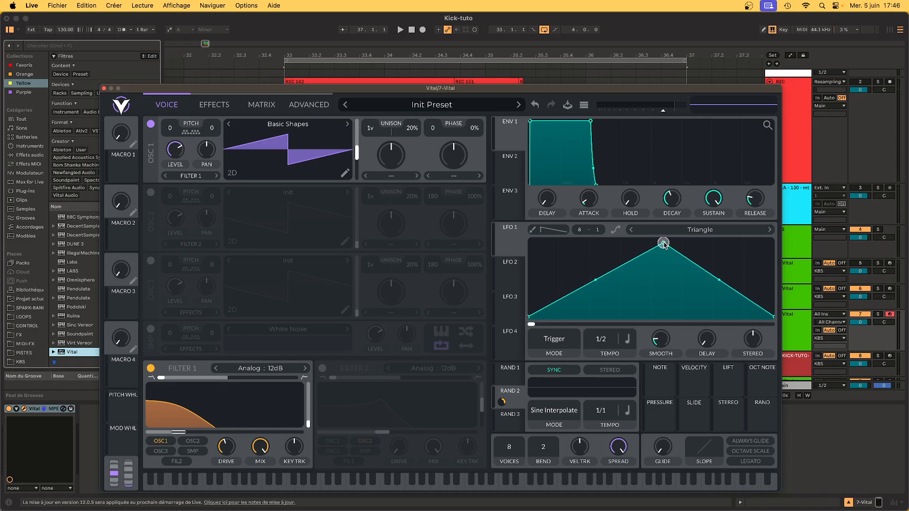
drag(595, 280, 595, 307)
drag(718, 279, 718, 253)
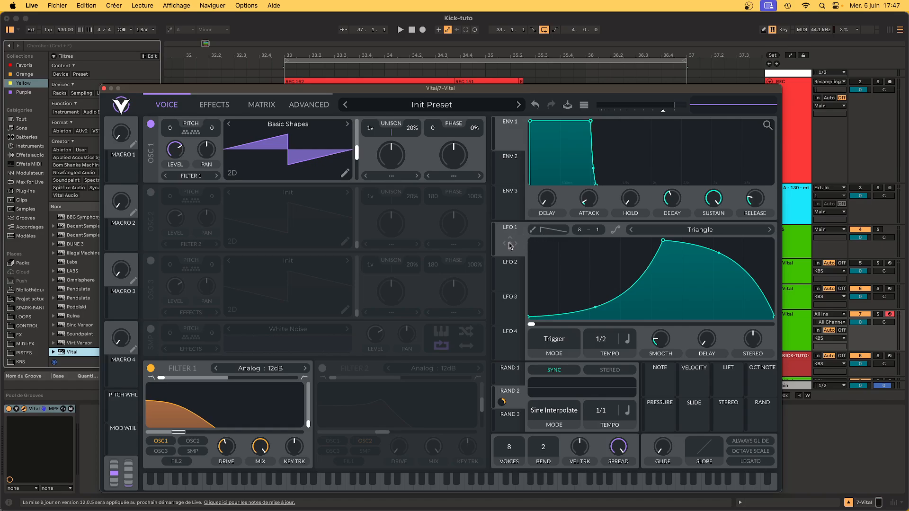
Step: Assign LFO 1 to oscillator 1's phase and unison voices and adjust the unison modulation amount
drag(510, 246, 433, 131)
drag(507, 245, 371, 128)
mouse_move(370, 142)
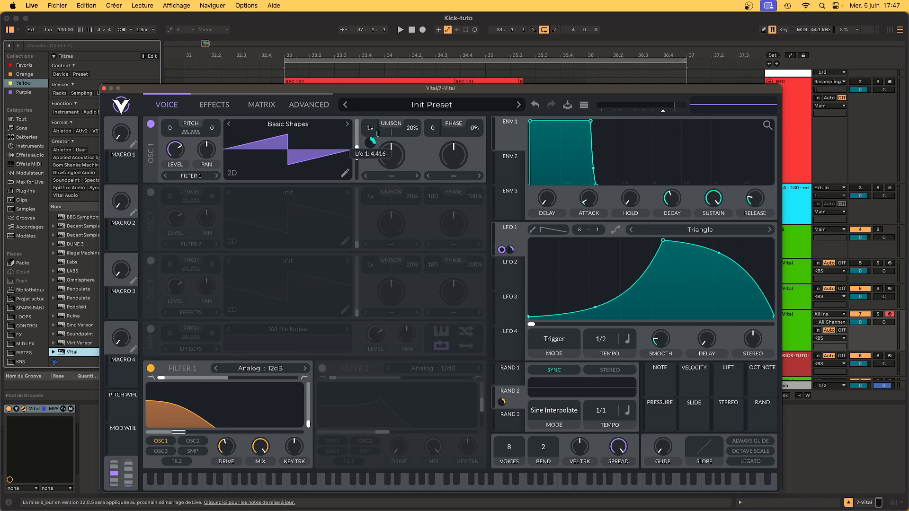
drag(370, 142, 371, 150)
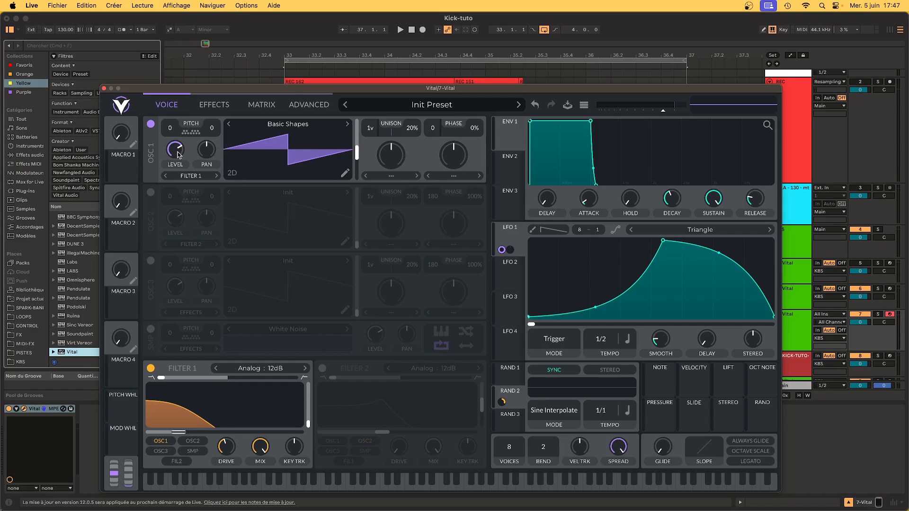
Step: Audition oscillator 1 transposed to -36 and raise its level
key(s)
key(s)
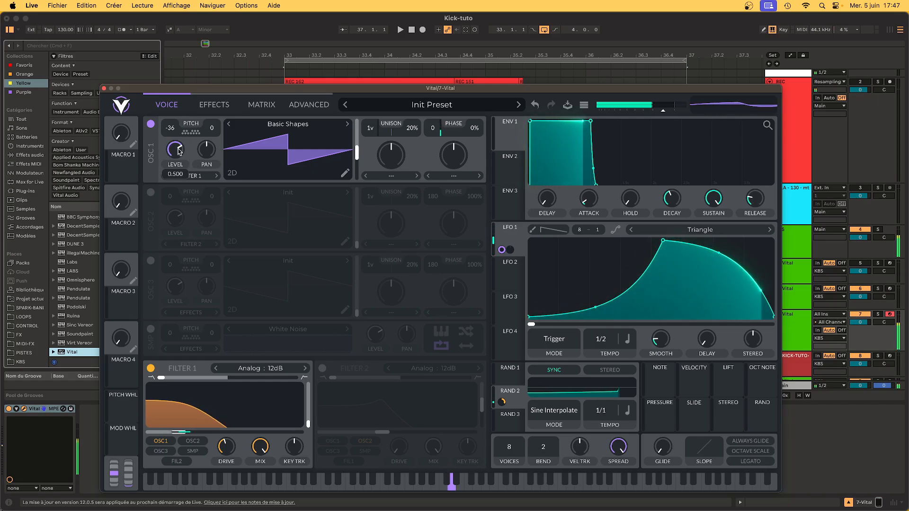
drag(177, 151, 179, 142)
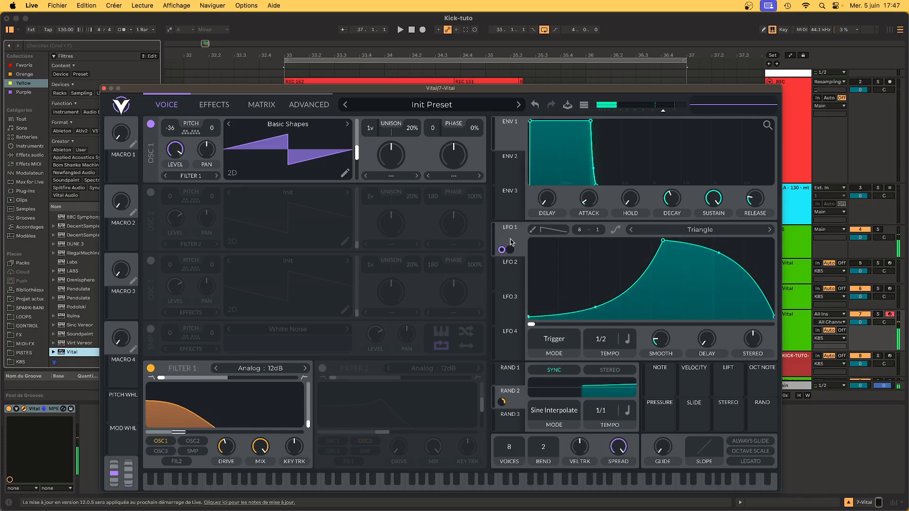
Step: Assign LFO 1 to Filter 1's cutoff and adjust the modulation amount while auditioning a note
drag(502, 249, 225, 458)
key(s)
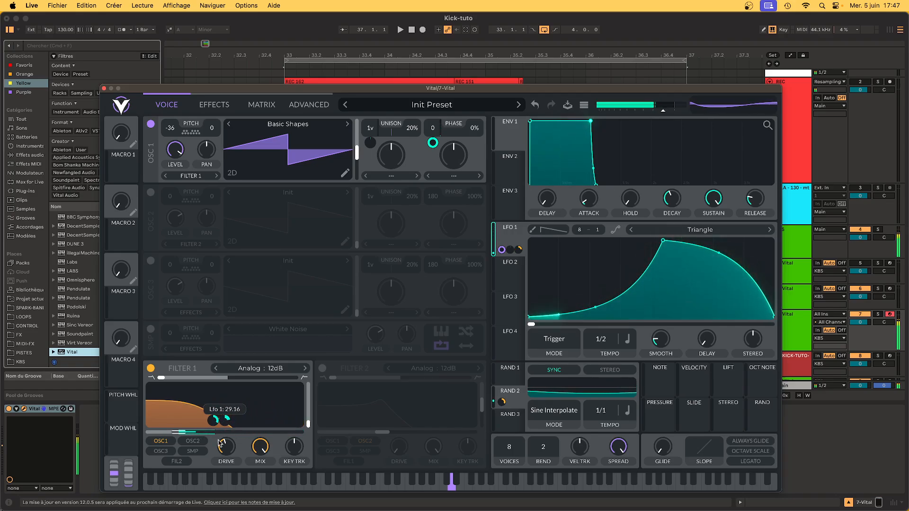
drag(214, 421, 214, 419)
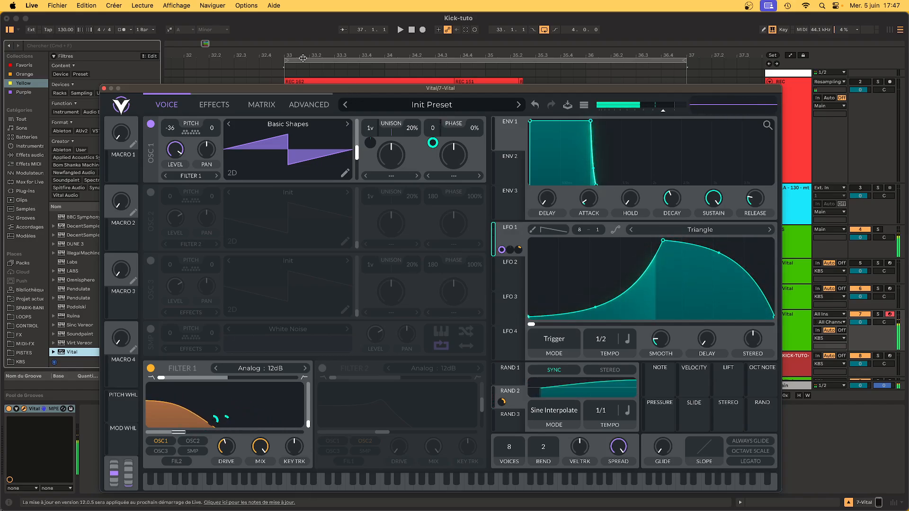
Step: Add Roar after Vital on the 7 Vital track and set its Tone to -48% and Amount to 11%
click(105, 89)
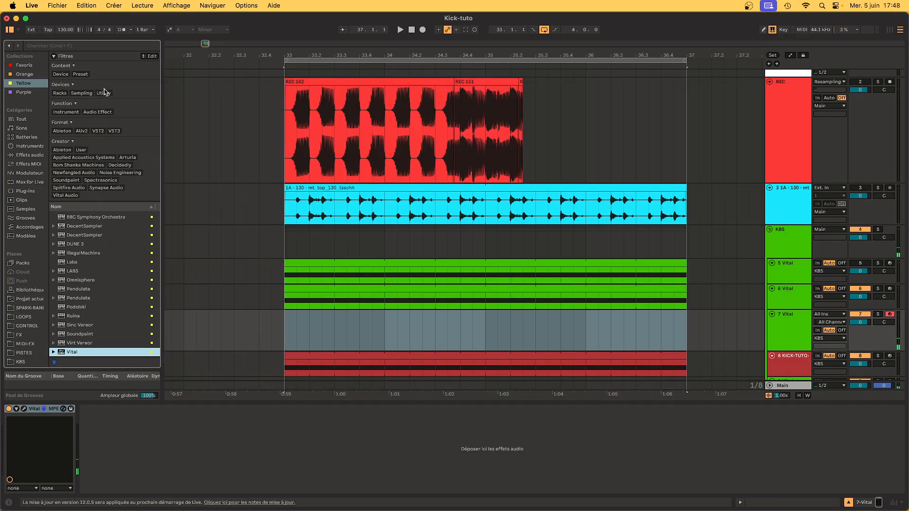
click(30, 154)
scroll(79, 284, down, 5)
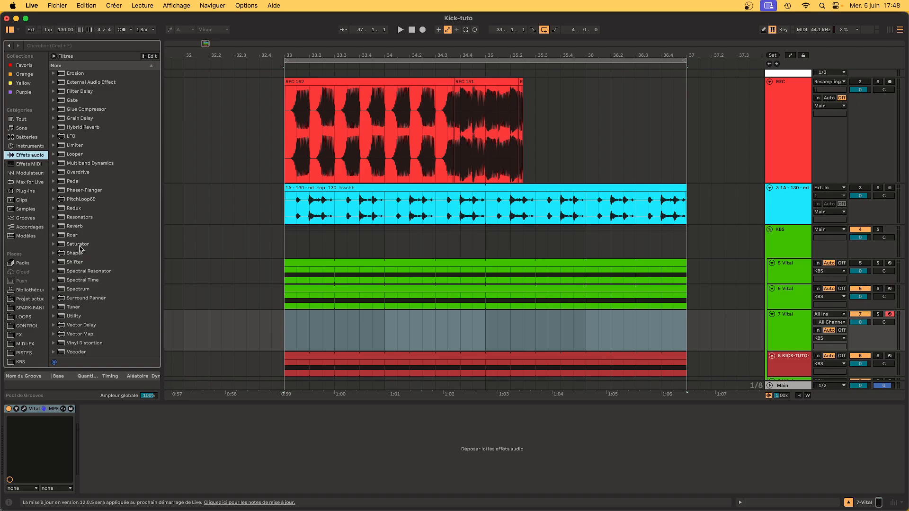
double_click(72, 235)
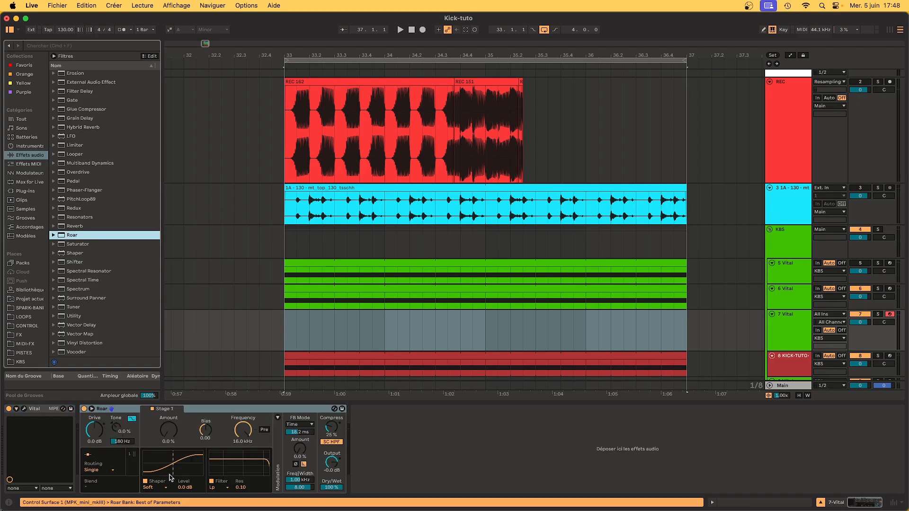
drag(122, 434, 122, 473)
drag(169, 429, 168, 420)
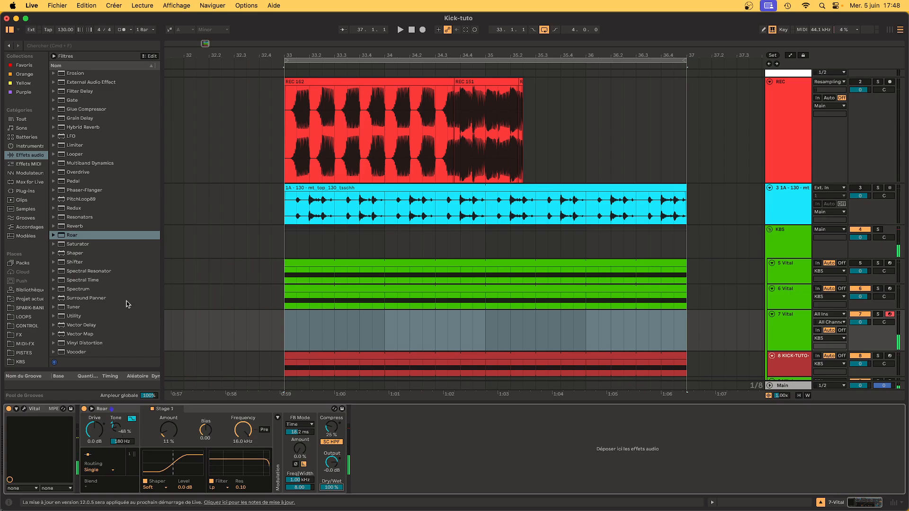
Step: Copy the 6 Vital track's EQ Eight with its 119 Hz cut to the end of that track's chain
click(335, 303)
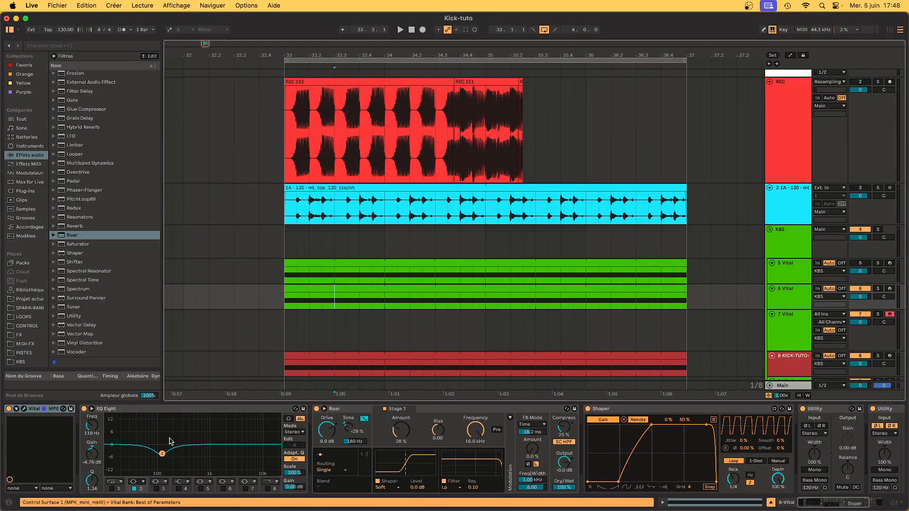
click(188, 412)
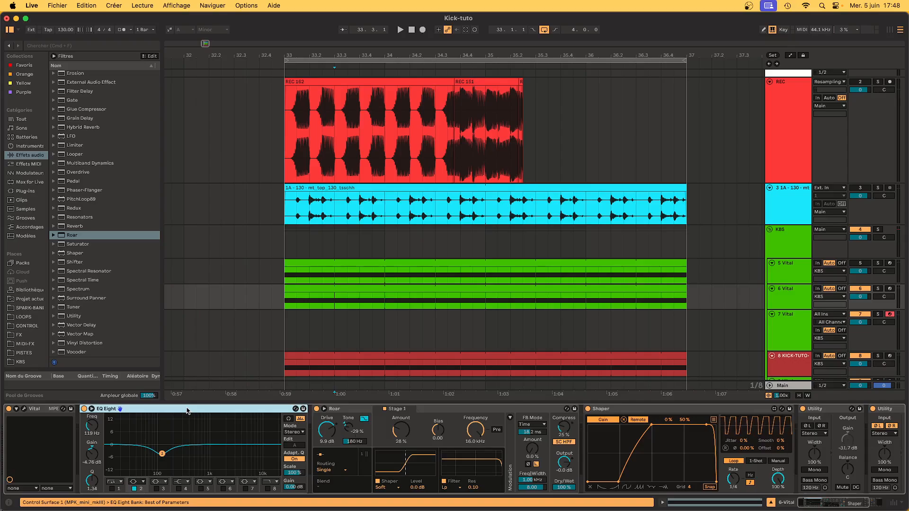
drag(448, 298, 442, 300)
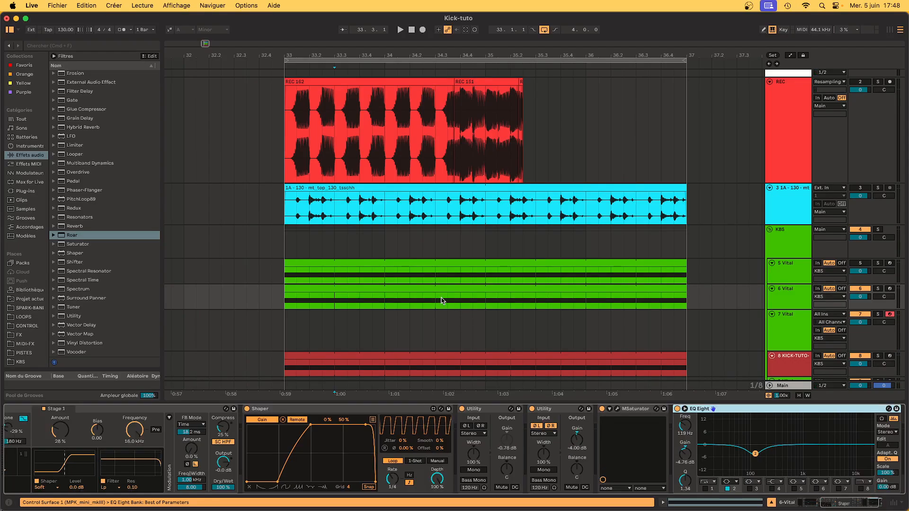
Step: Review the device chains of 5 Vital and 6 Vital, and move the EQ Eight at the end of 6 Vital's chain to 7 Vital
click(422, 272)
click(212, 409)
scroll(212, 410, left, 8)
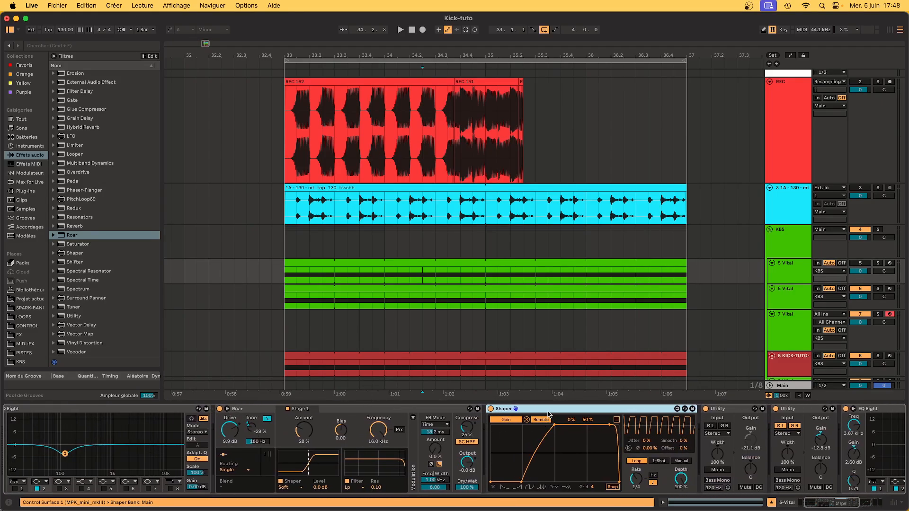
scroll(548, 412, right, 8)
scroll(548, 413, right, 7)
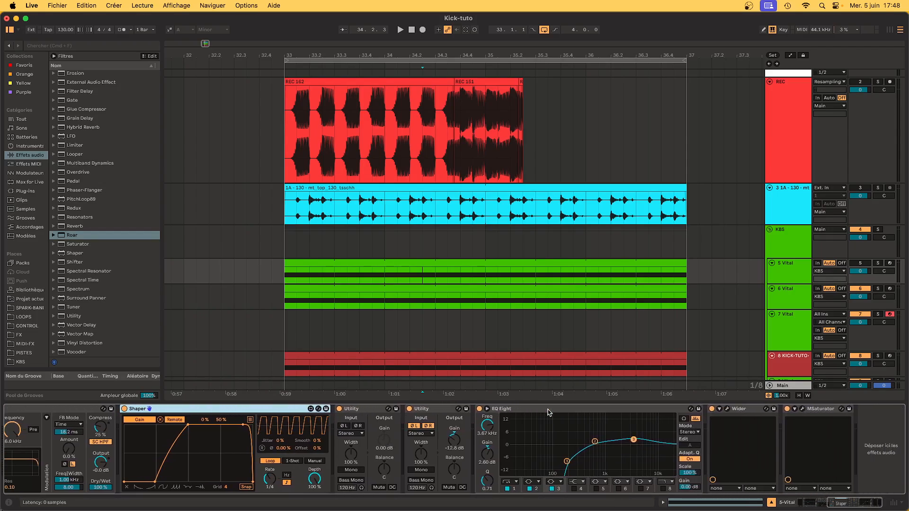
click(511, 298)
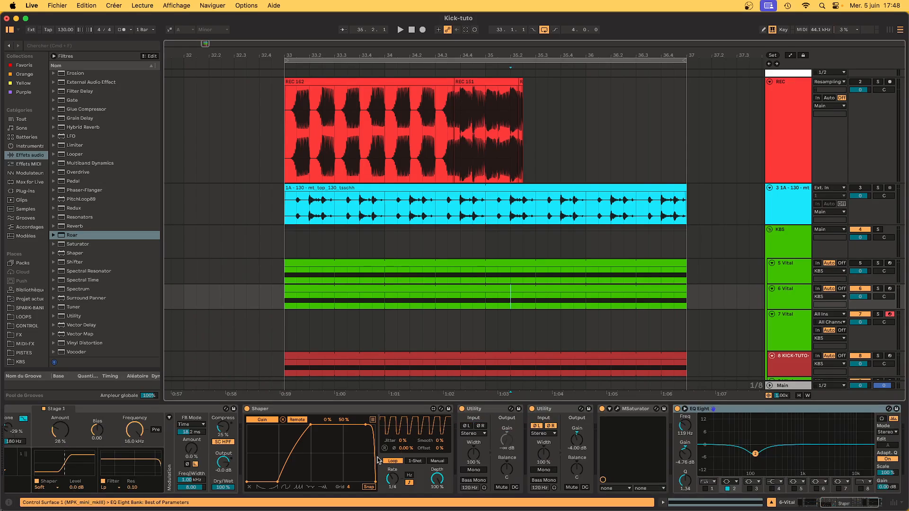
scroll(469, 436, right, 2)
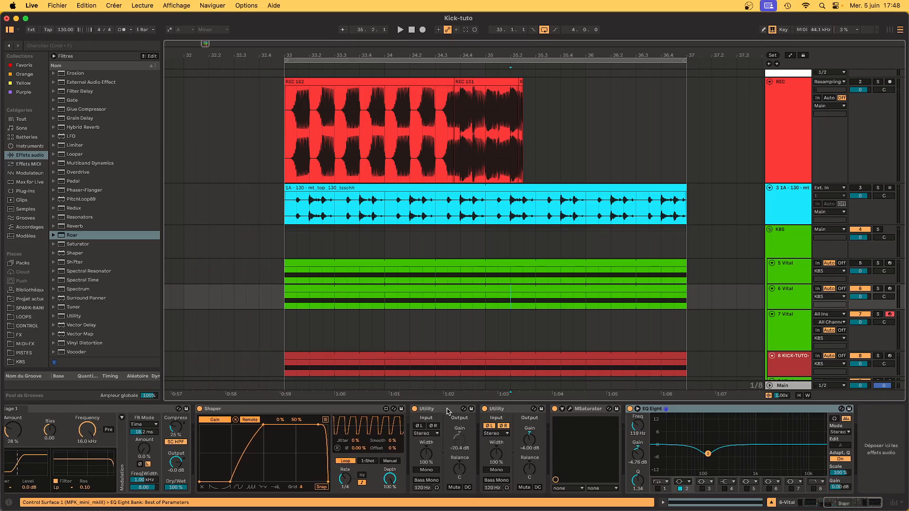
click(508, 410)
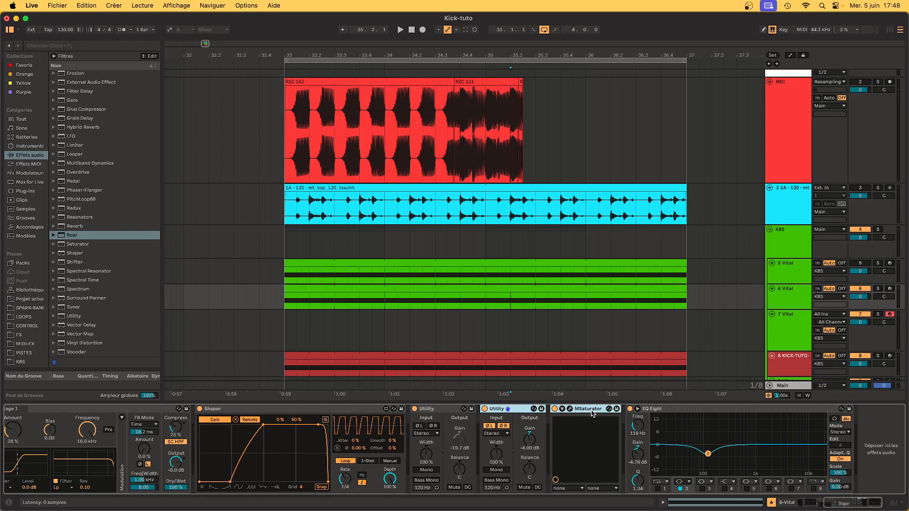
click(733, 415)
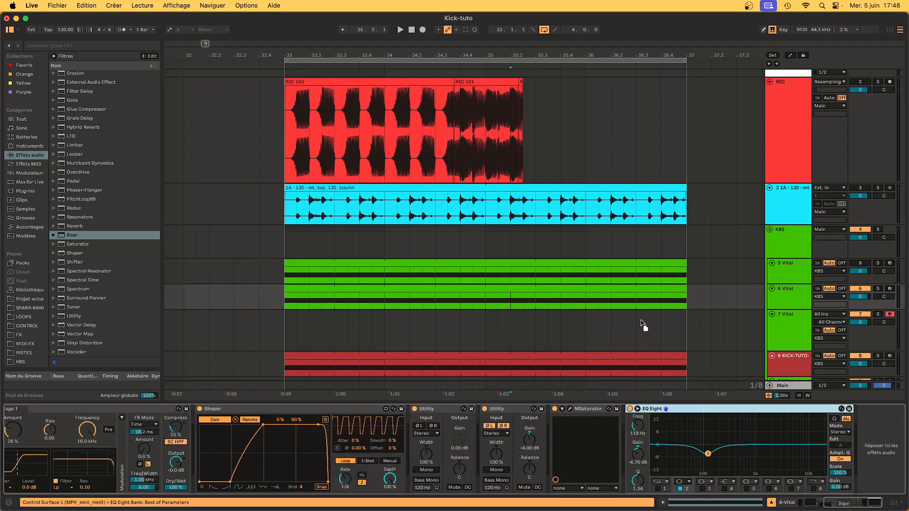
click(610, 328)
Step: Move the MIDI clip from 6 Vital down to the 7 Vital track, starting at bar 33
drag(599, 288, 596, 317)
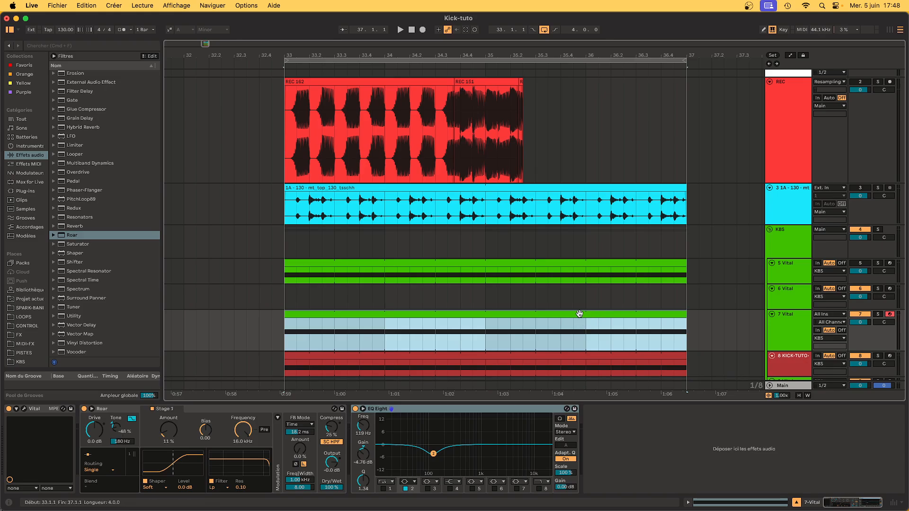
click(579, 305)
click(572, 331)
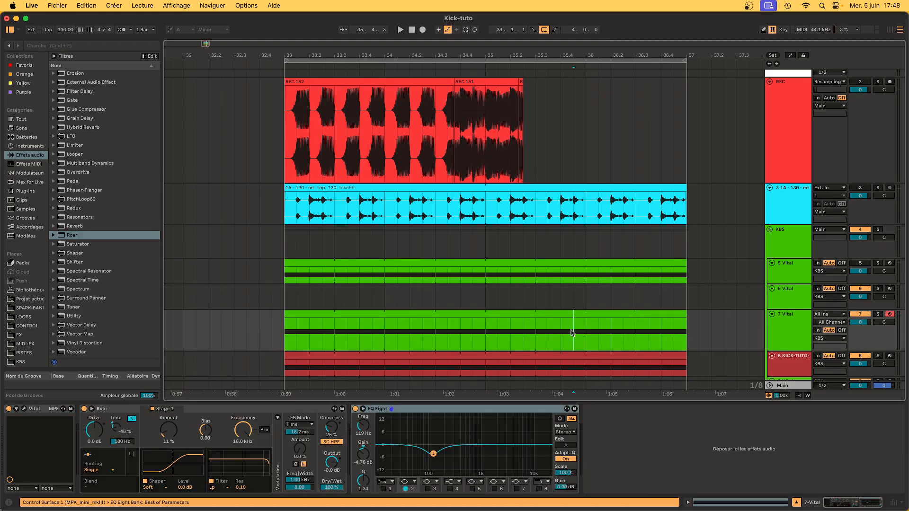
Step: Copy MSaturator from 6 Vital to the end of 7 Vital's chain and set its threshold to -2.46 dB
click(548, 303)
scroll(813, 412, right, 3)
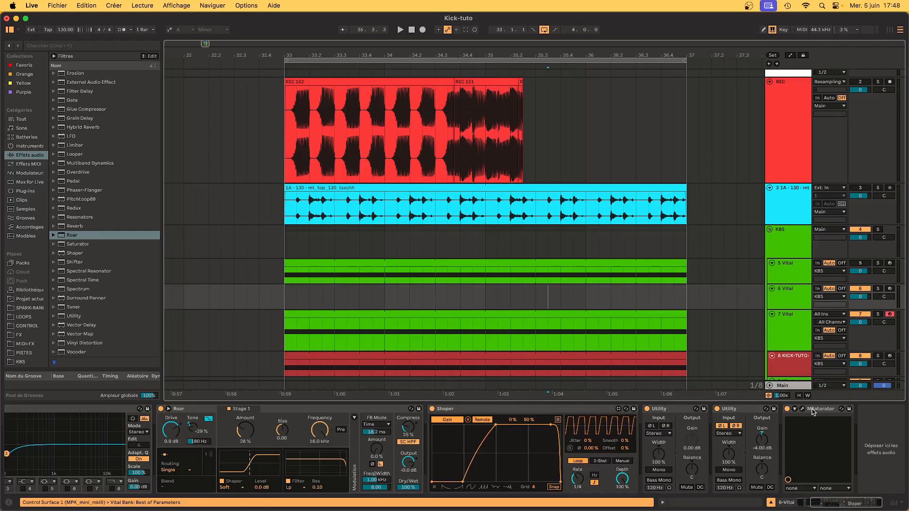
click(641, 332)
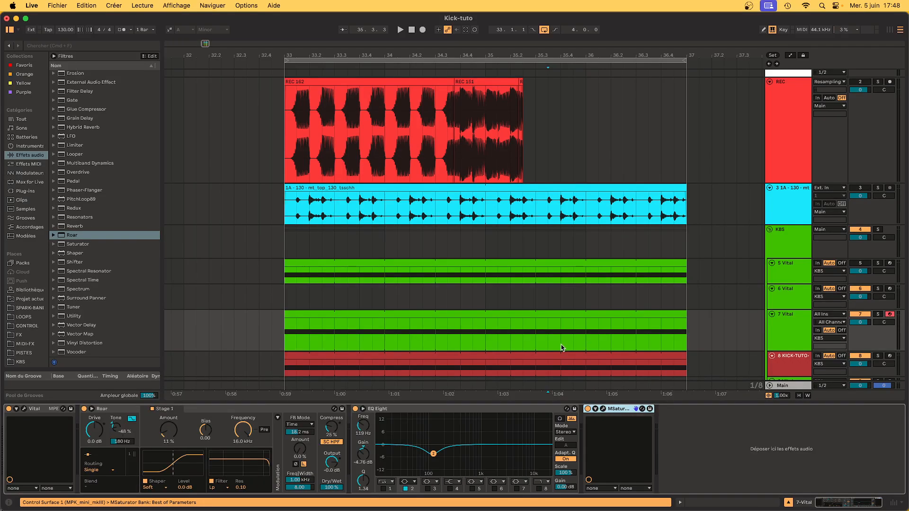
click(603, 410)
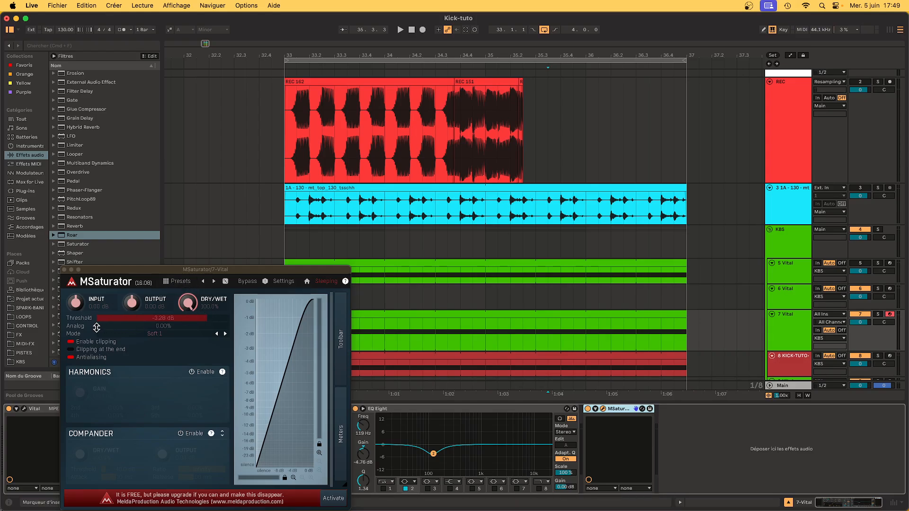
drag(178, 320, 177, 289)
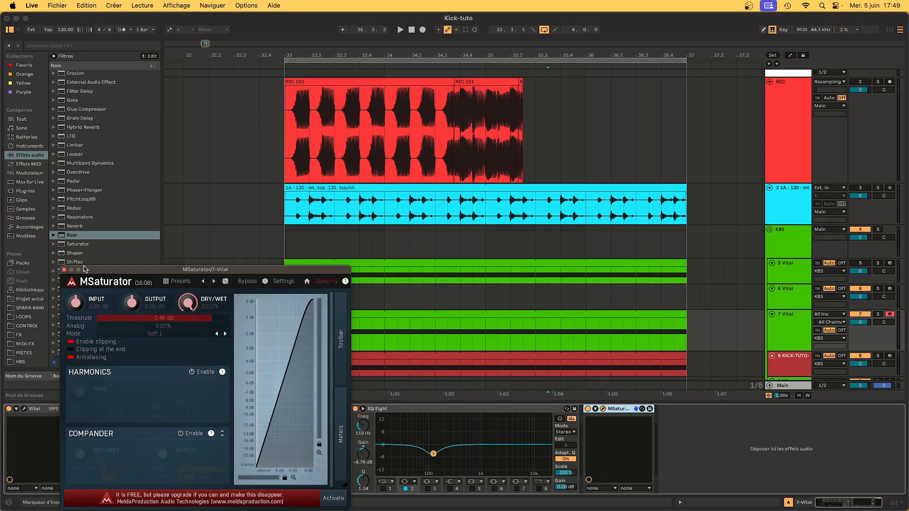
click(64, 269)
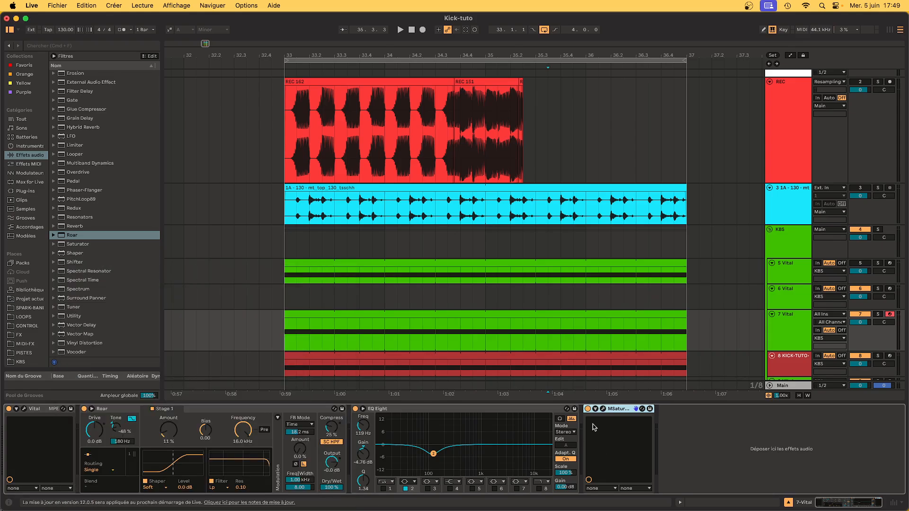
Step: Place 7 Vital's EQ Eight between Vital and Roar, and compare the chain with 6 Vital's
drag(382, 409, 125, 429)
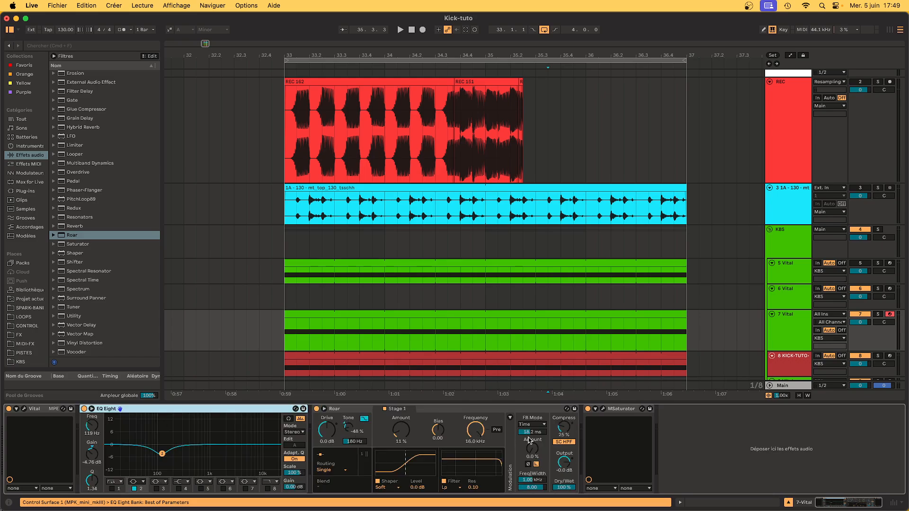
click(647, 303)
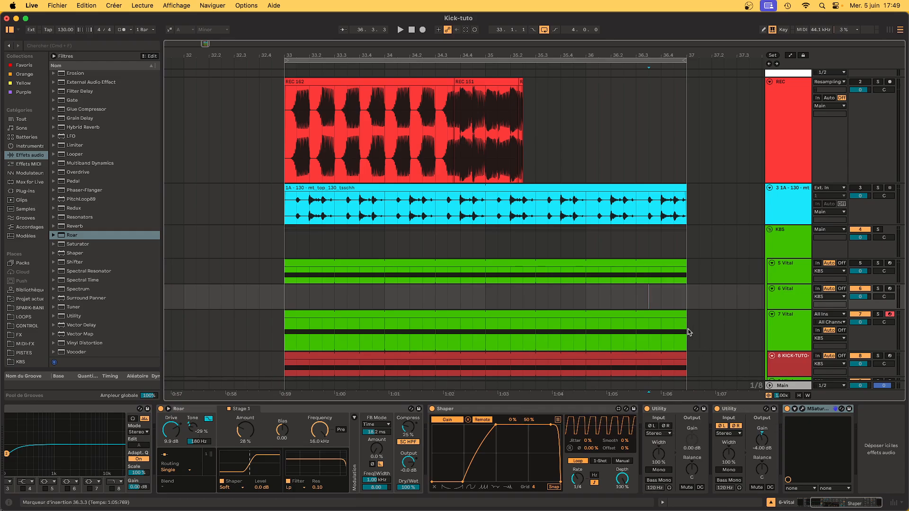
click(623, 325)
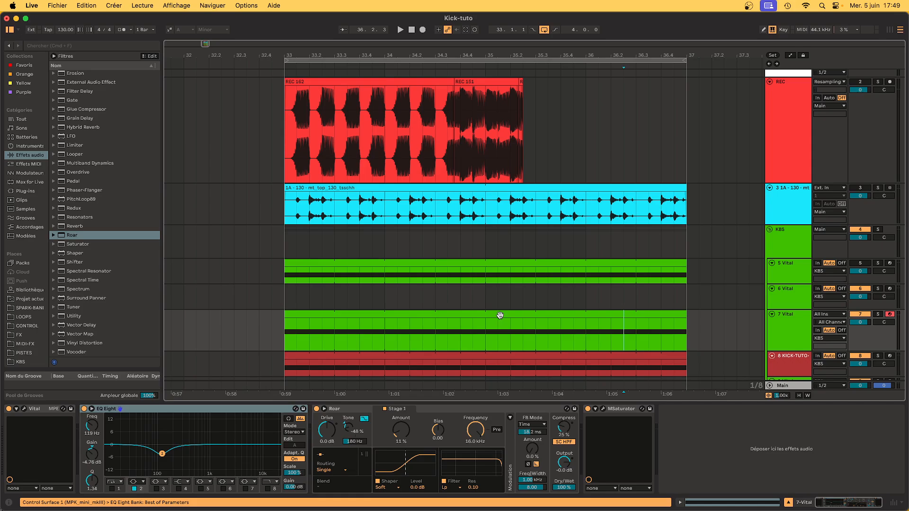
Step: Copy 6 Vital's phase-inverted Utility with -4.00 dB gain to 7 Vital, placing it before MSaturator
click(509, 302)
click(742, 413)
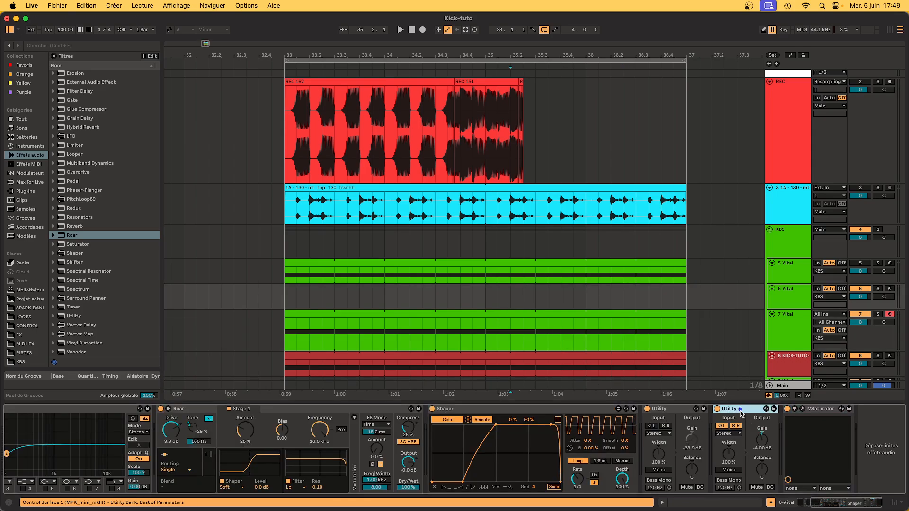
click(623, 333)
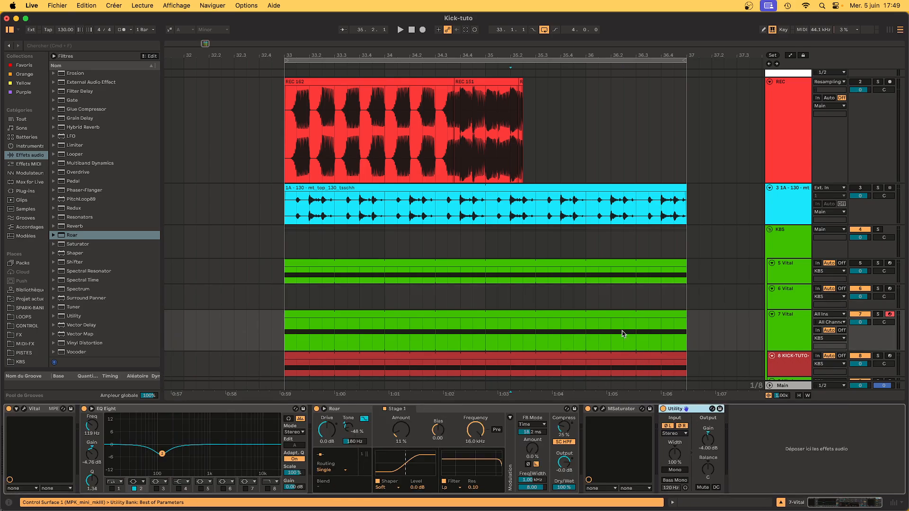
drag(625, 420, 598, 428)
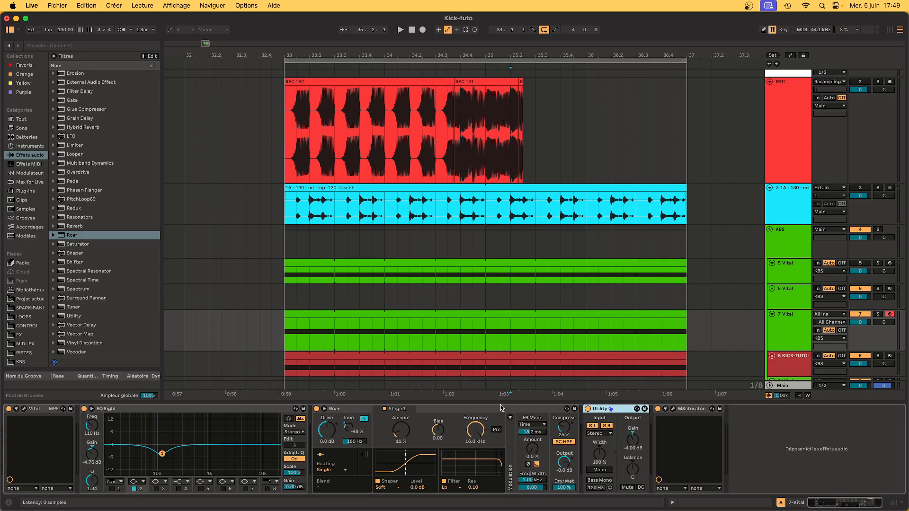
Step: Add a new Utility from the audio effects to 7 Vital, directly after Roar
click(40, 155)
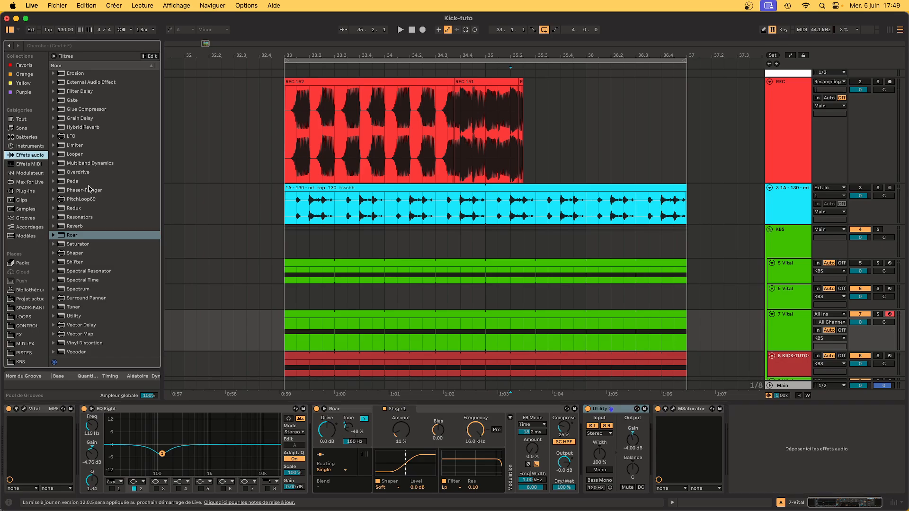
click(75, 317)
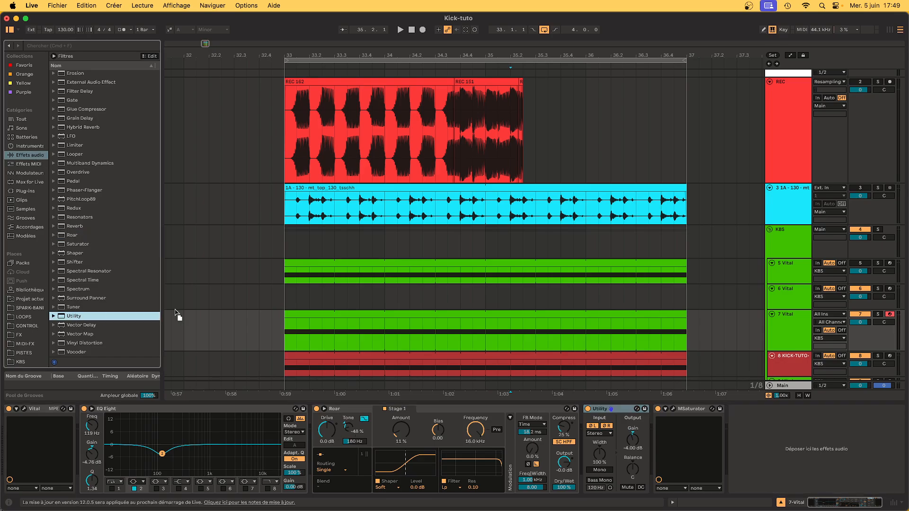
click(599, 420)
drag(585, 476, 584, 477)
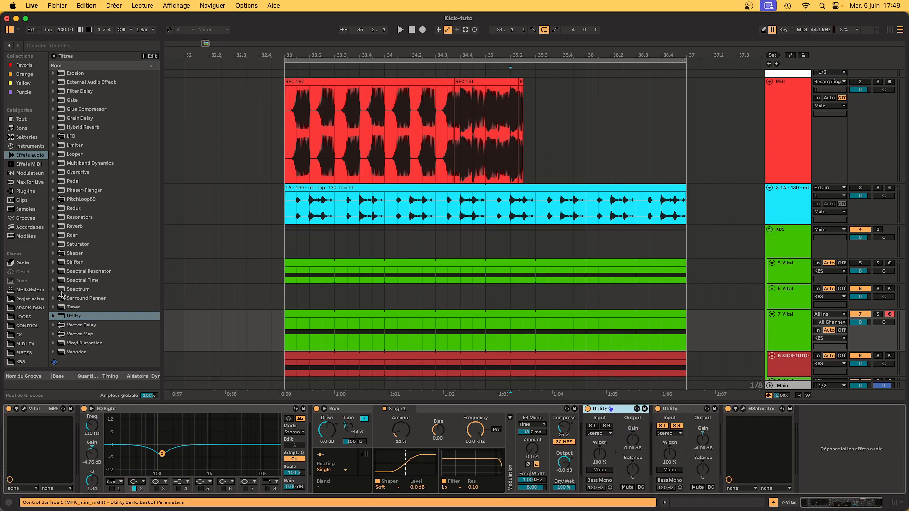
Step: Add Shaper between Roar and the new Utility, and map it to that Utility's Gain as a Remote modulation
drag(75, 254, 682, 430)
click(602, 421)
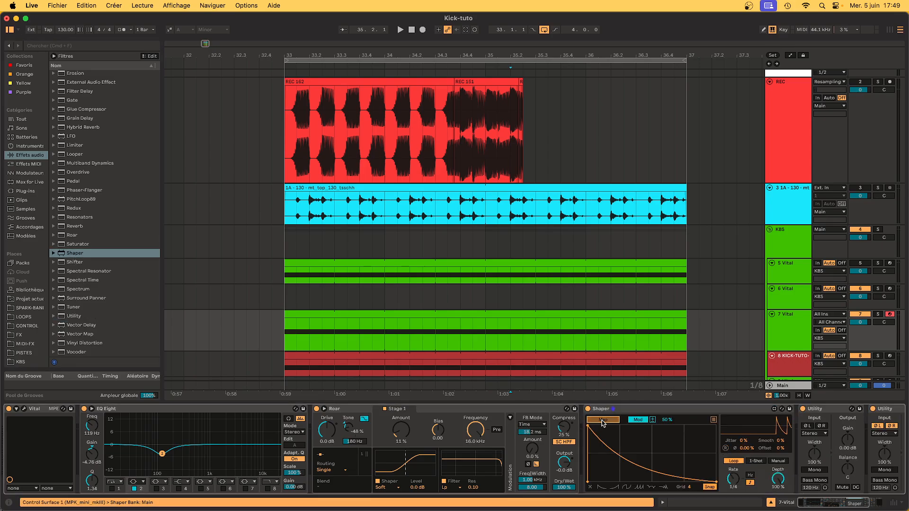
click(639, 420)
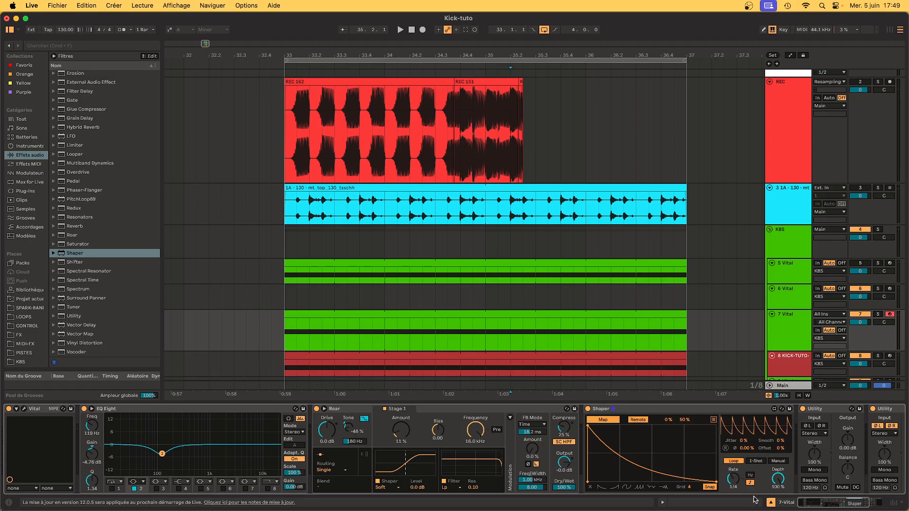
click(847, 439)
Step: Reshape the Shaper curve into a low start, a steep curved rise, a full-level plateau and a curved fall
drag(589, 428, 688, 423)
drag(650, 449, 635, 471)
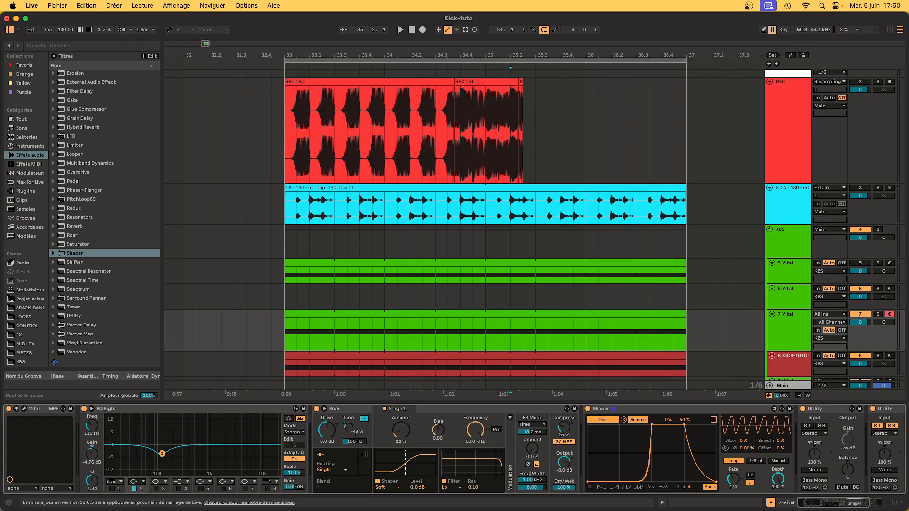
drag(693, 441, 693, 453)
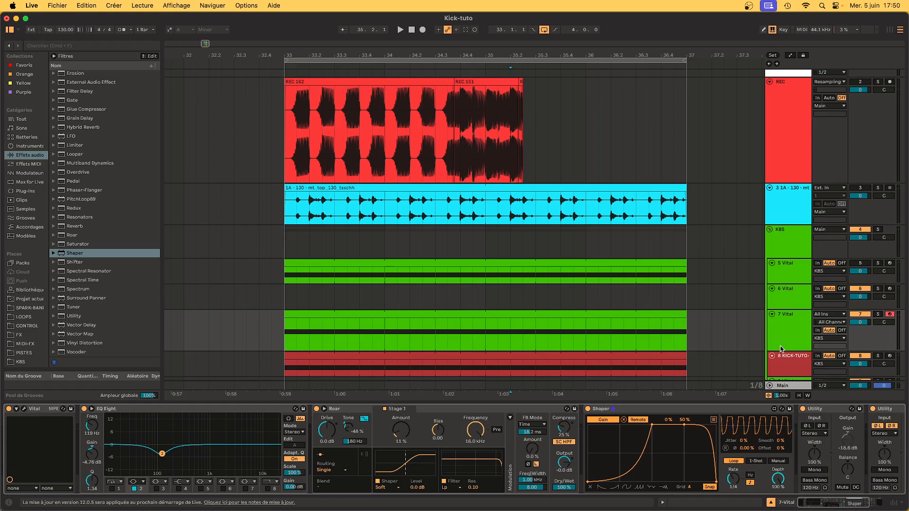
Step: Audition the loop with 5 Vital briefly soloed, and move that track's MIDI clip to 6 Vital
key(space)
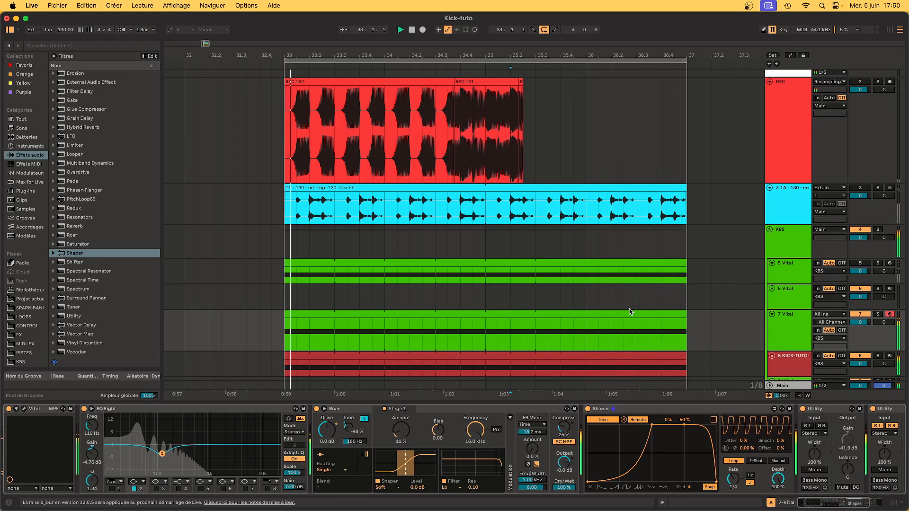
click(878, 263)
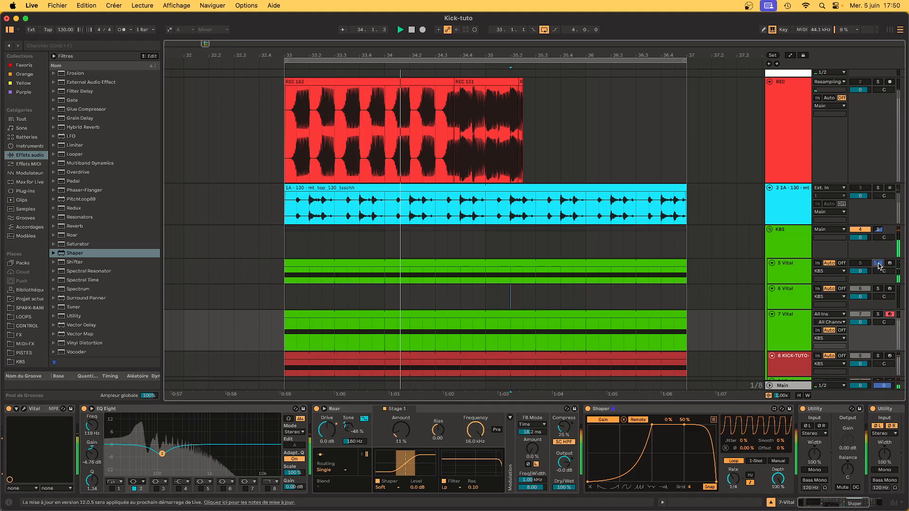
click(879, 263)
drag(502, 262, 504, 294)
key(space)
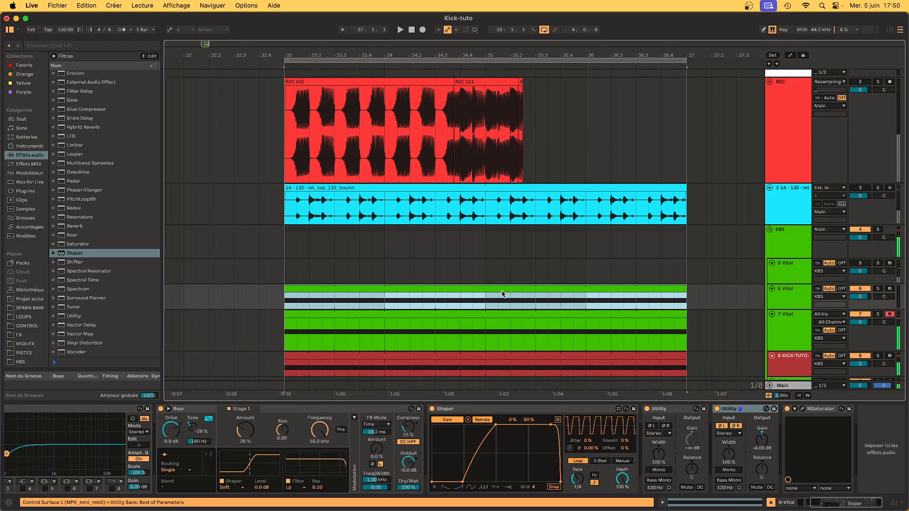
Step: Solo 6 Vital, audition it and inspect its device chain
click(878, 289)
key(space)
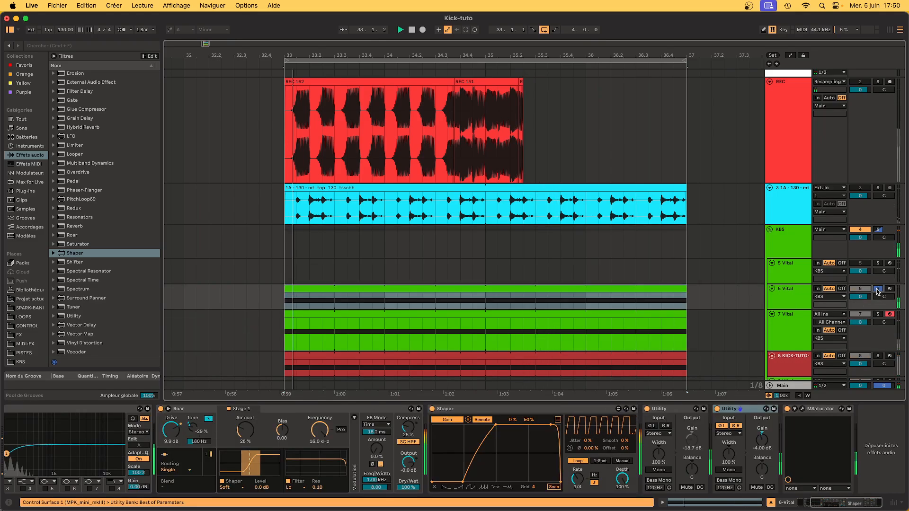
click(493, 288)
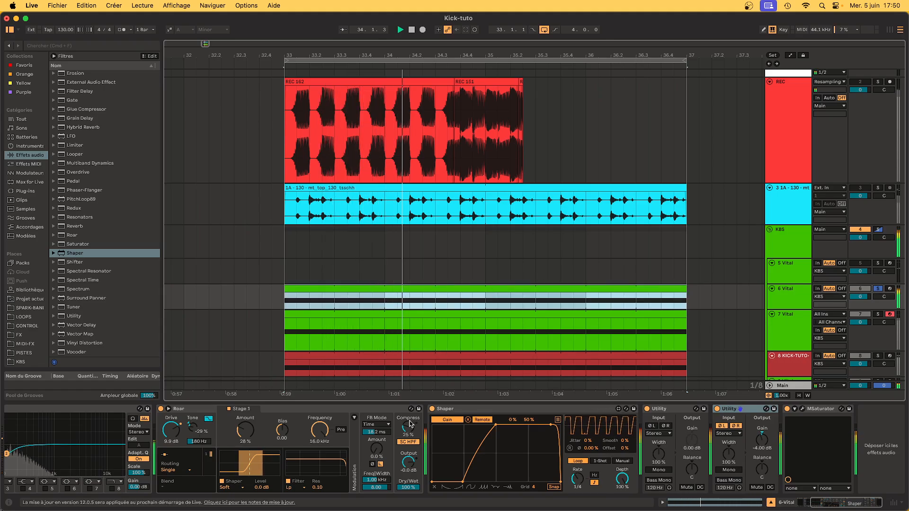
scroll(357, 441, left, 5)
key(space)
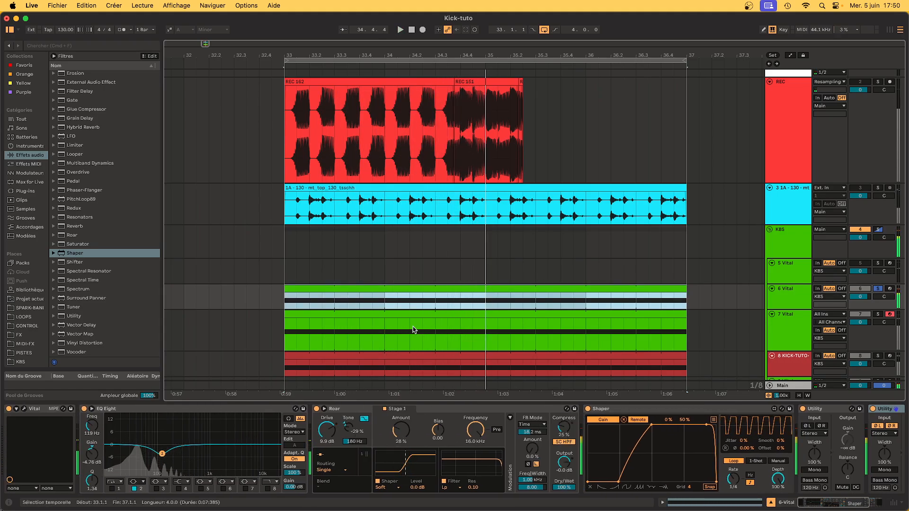
Step: Solo 7 Vital, open its Vital synth window and play the loop
click(409, 315)
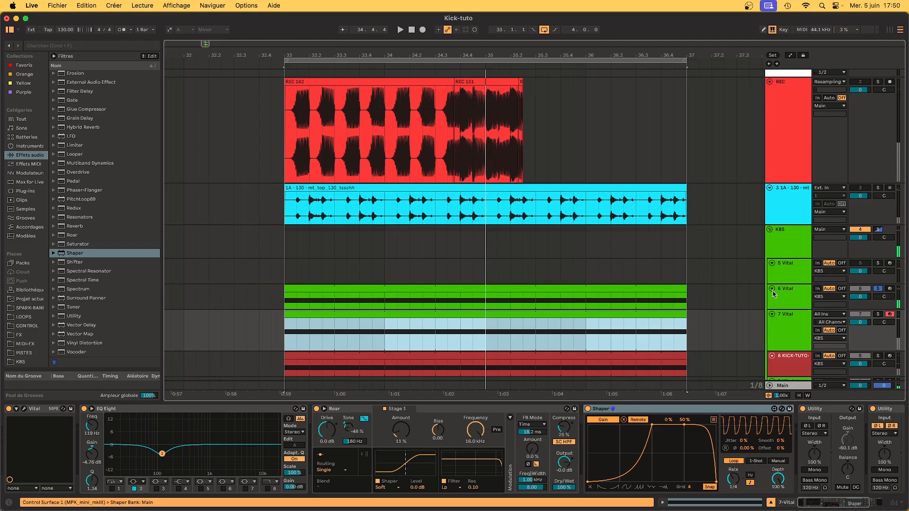
click(879, 315)
click(775, 335)
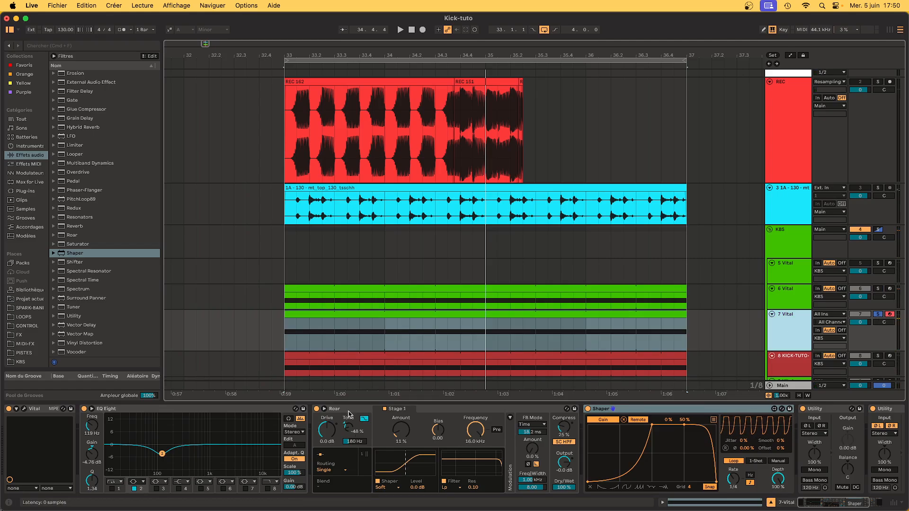
click(24, 408)
key(space)
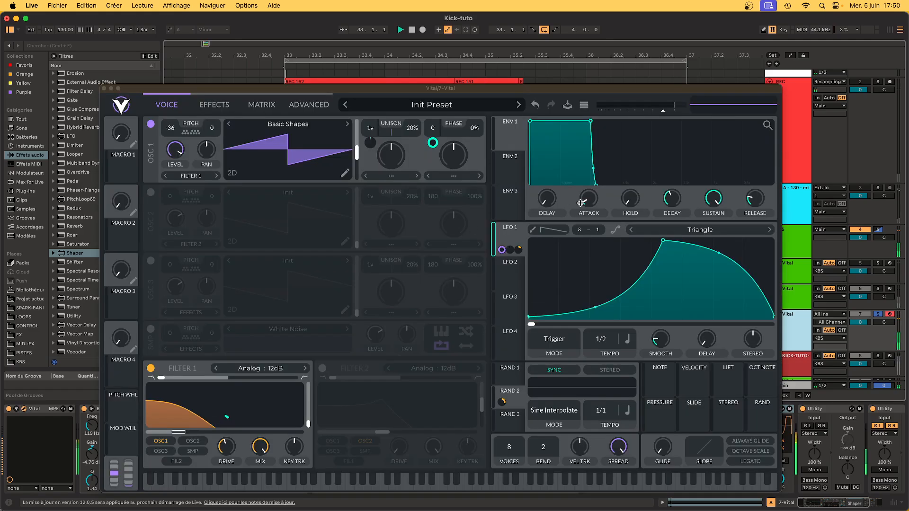
Step: Fine-tune Vital's output volume on the 7 Vital track, taking the track out of solo to balance it against the full loop
drag(663, 111, 665, 113)
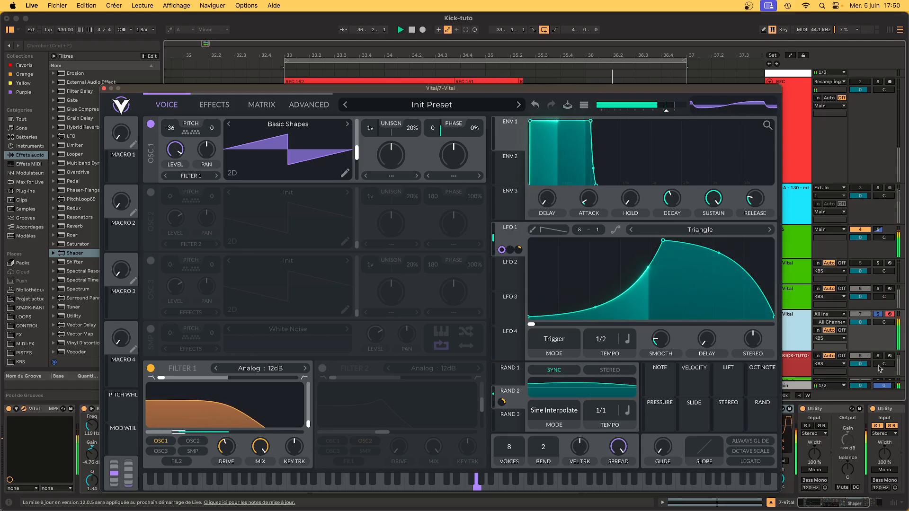
click(879, 315)
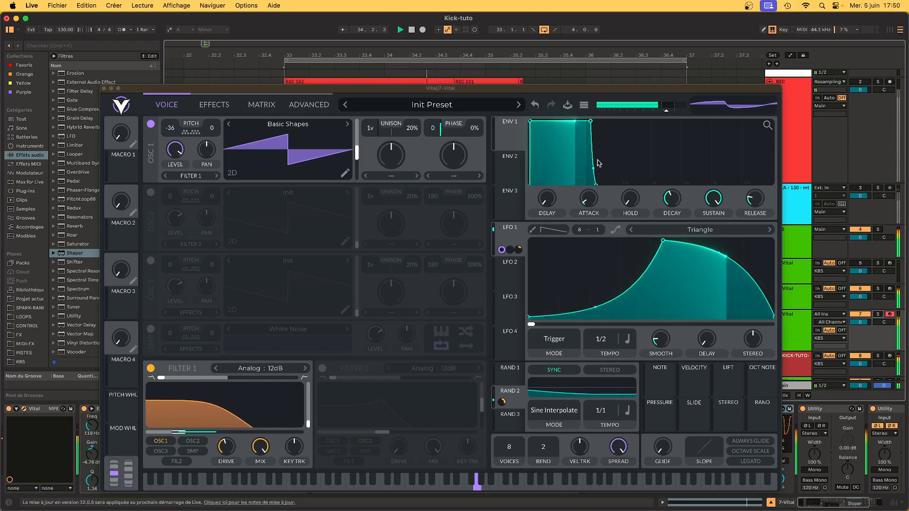
drag(667, 112, 662, 119)
Step: Lower the Filter 1 cutoff in Vital, adjust the filter's drive and stop playback
drag(178, 432, 162, 433)
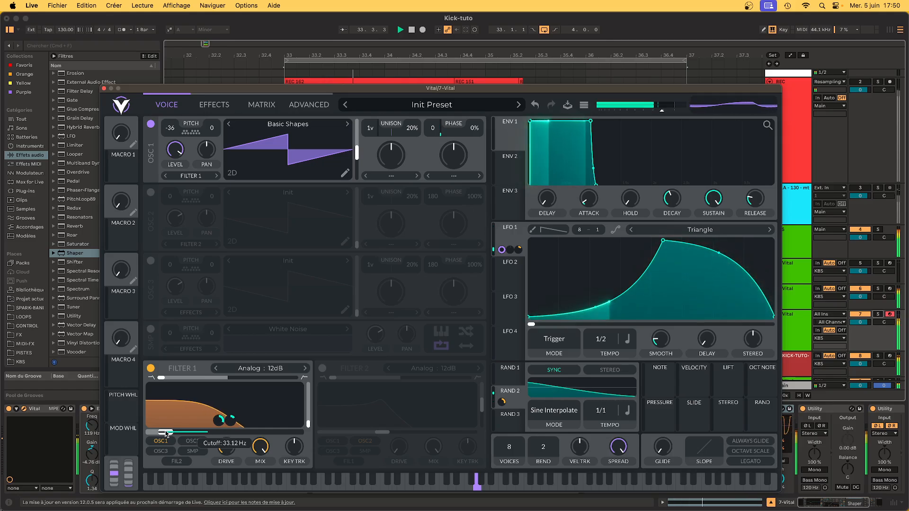
drag(163, 432, 160, 434)
mouse_move(227, 448)
mouse_down()
mouse_move(224, 466)
mouse_move(232, 430)
mouse_move(236, 441)
mouse_up()
key(space)
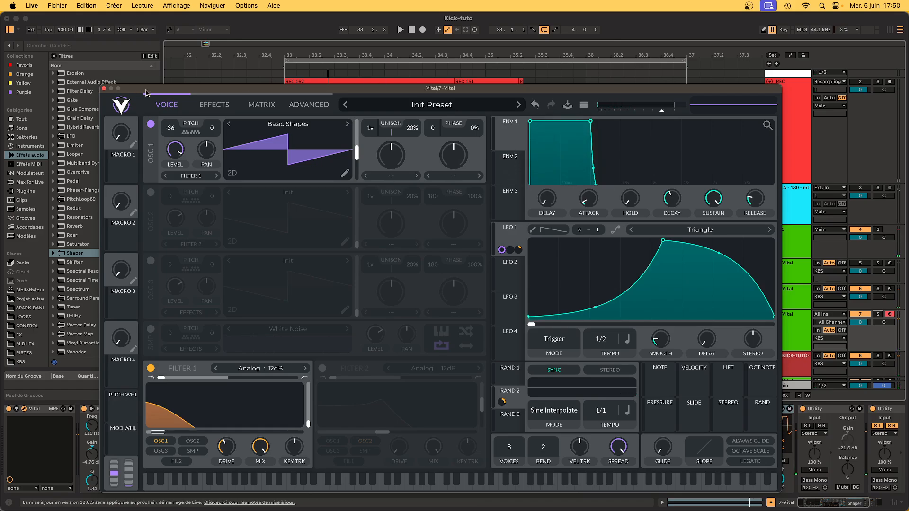
Step: Save the Vital sound as a preset named BASS-TECHNO-TUTO-24 and close the synth window
click(416, 109)
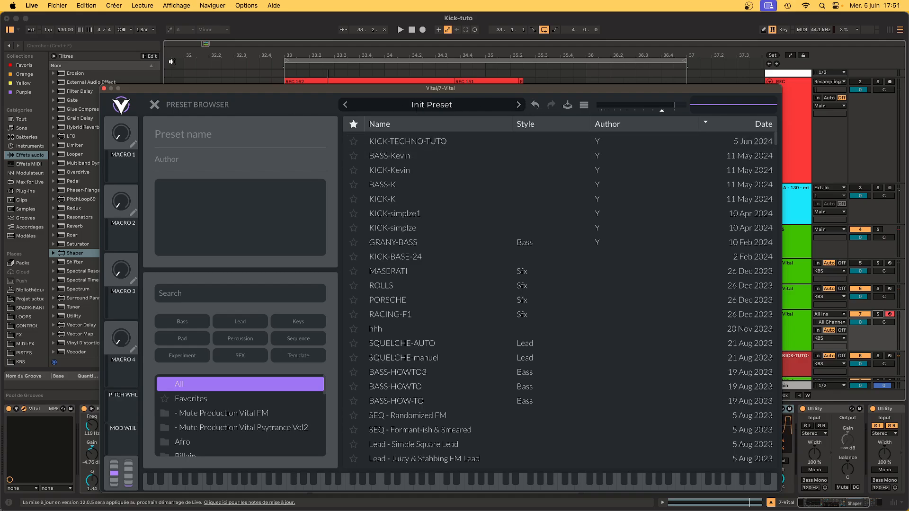
click(154, 105)
click(568, 105)
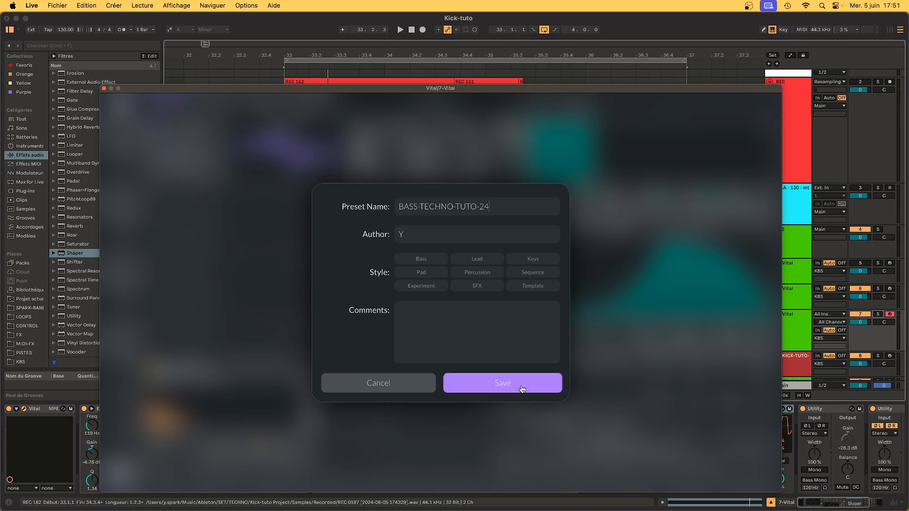
click(519, 385)
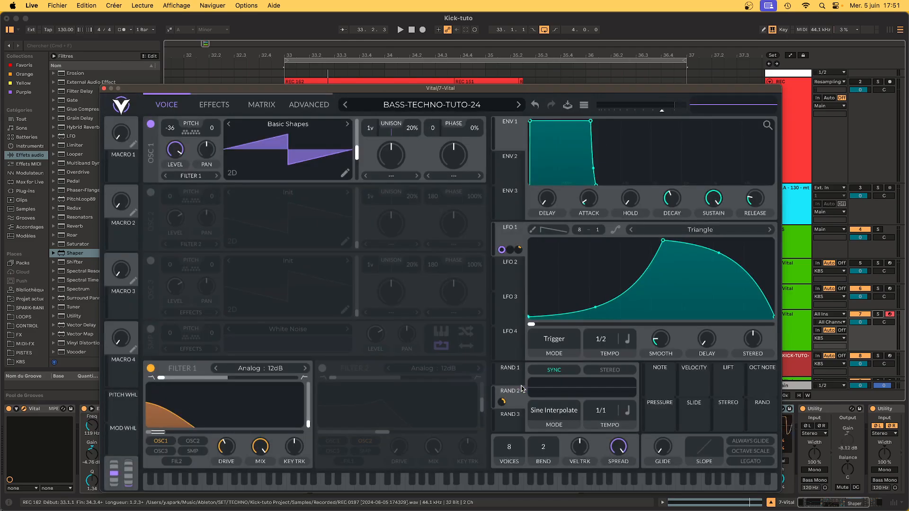
click(103, 89)
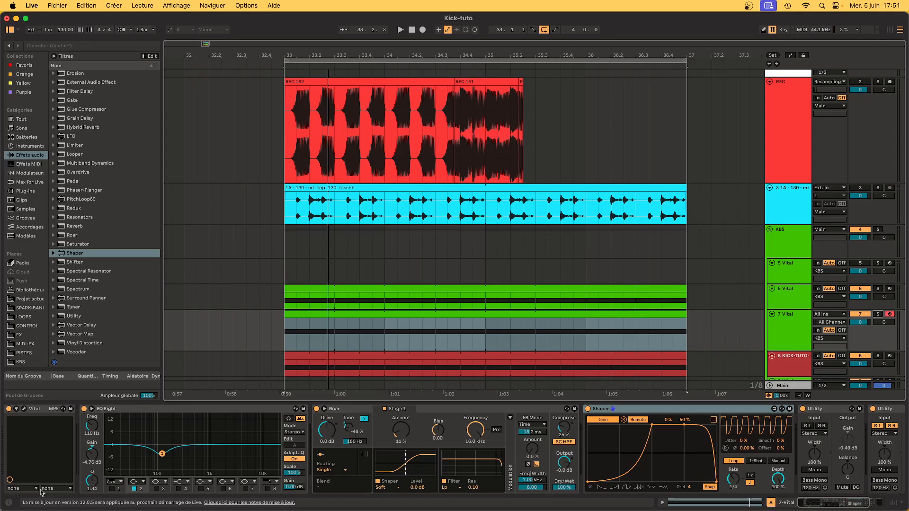
Step: Group all devices on the 7 Vital track into an Instrument Rack and show its macro controls
click(44, 414)
scroll(43, 415, right, 5)
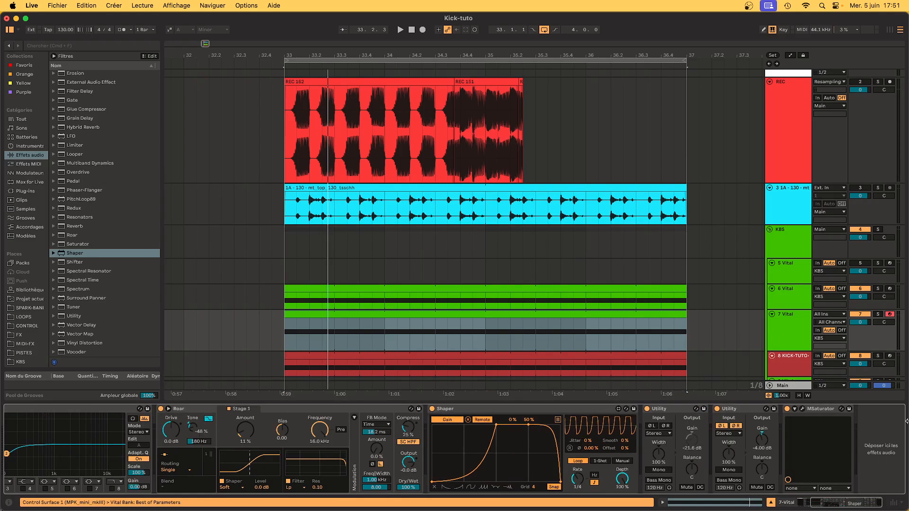
key(super+a)
key(super+g)
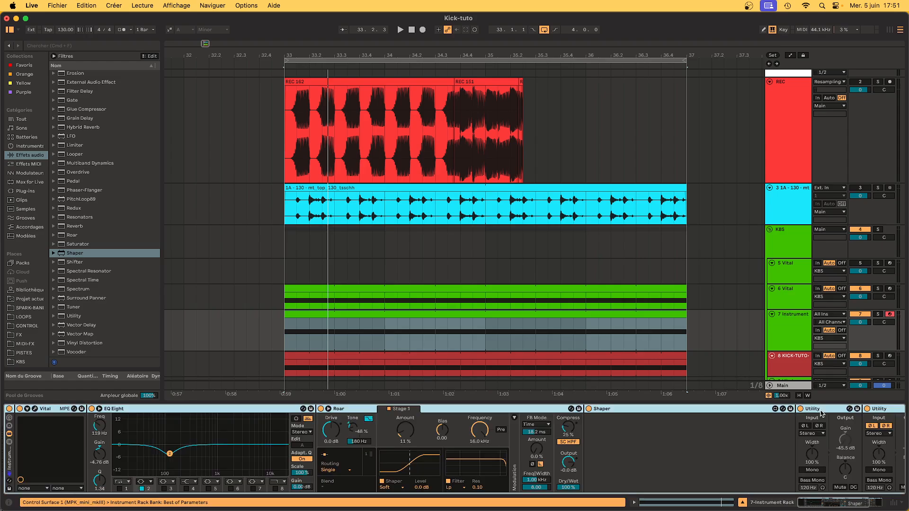
click(9, 419)
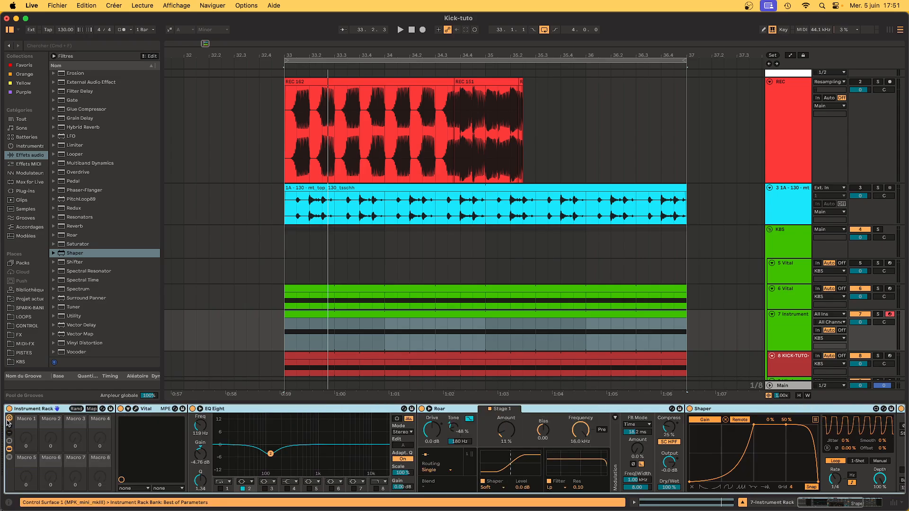
Step: Rename the Instrument Rack as BASS-TECHNO-TUTO-24
double_click(35, 410)
double_click(7, 452)
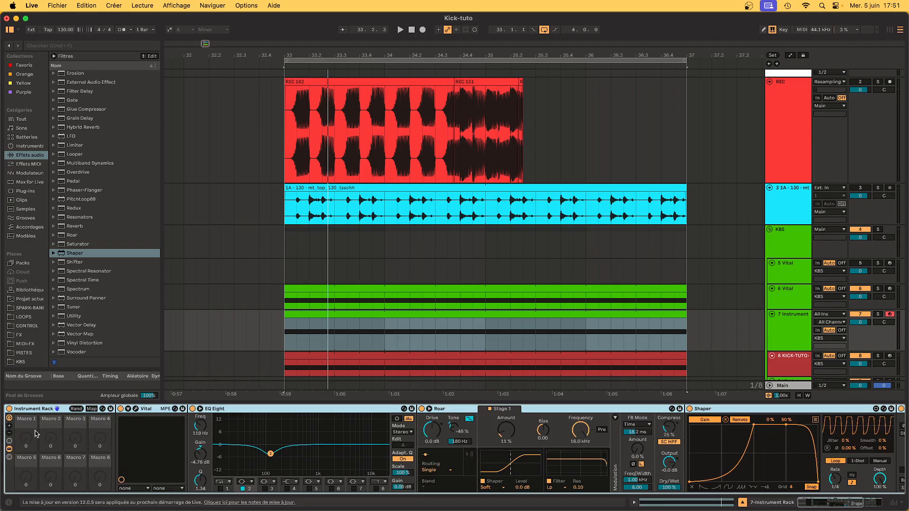
key(super+r)
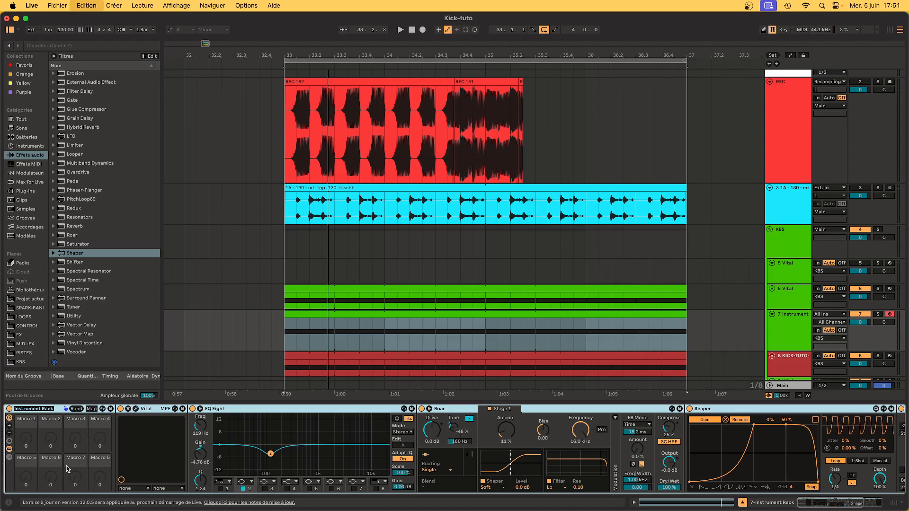
text(BASS-TECHNO-TUTO)
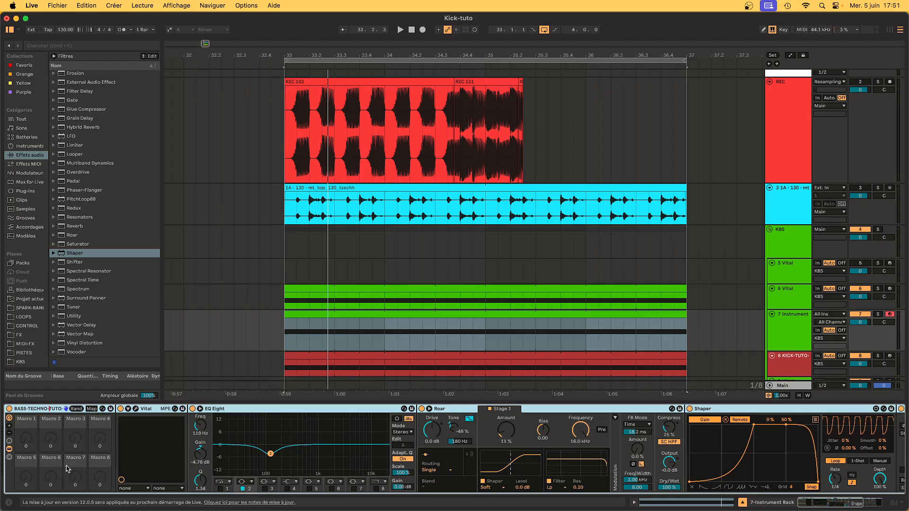
key(Return)
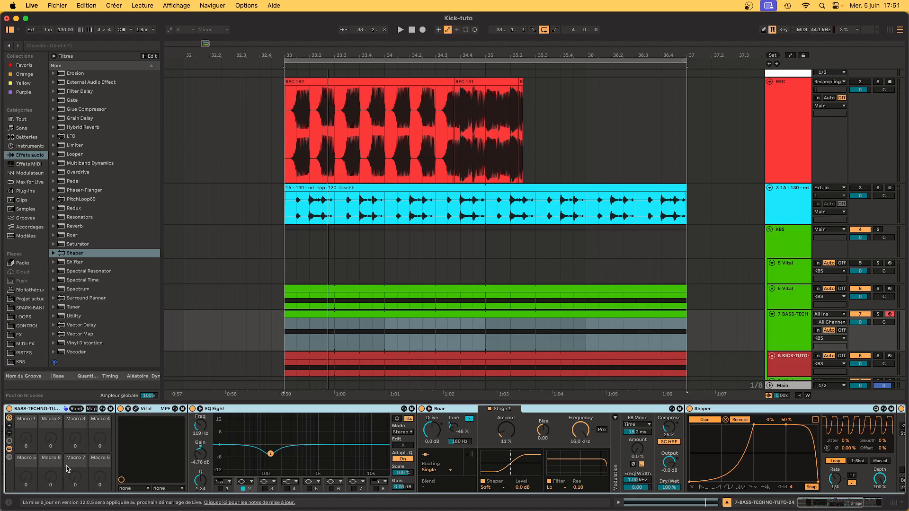
right_click(33, 327)
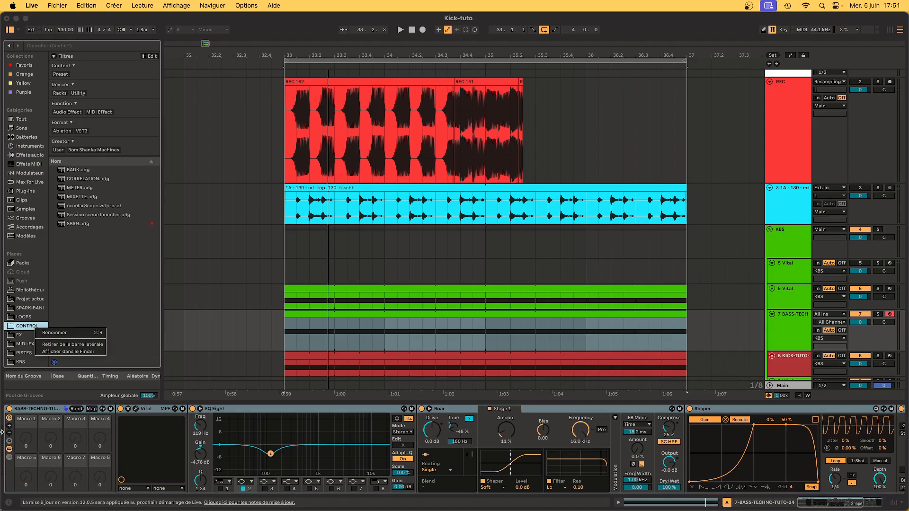
click(33, 417)
click(33, 411)
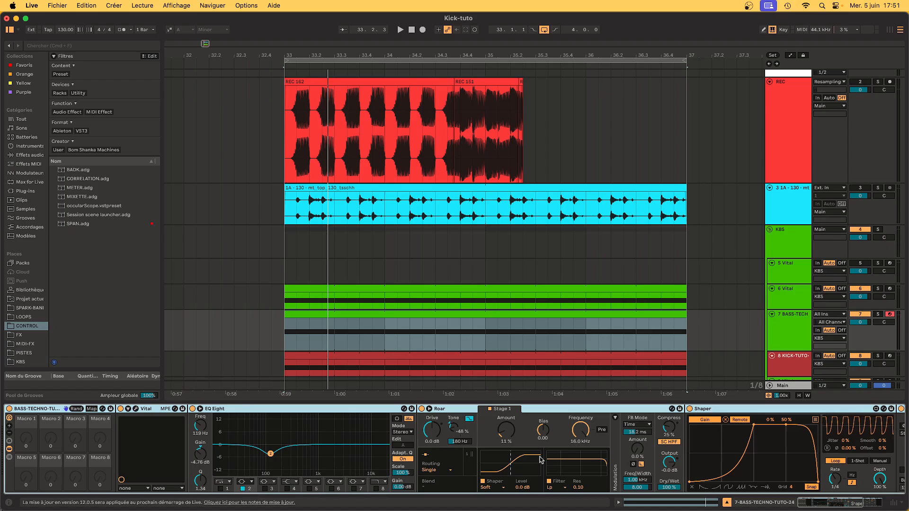
Step: Switch to OBS to bring up its recording controls
mouse_move(509, 510)
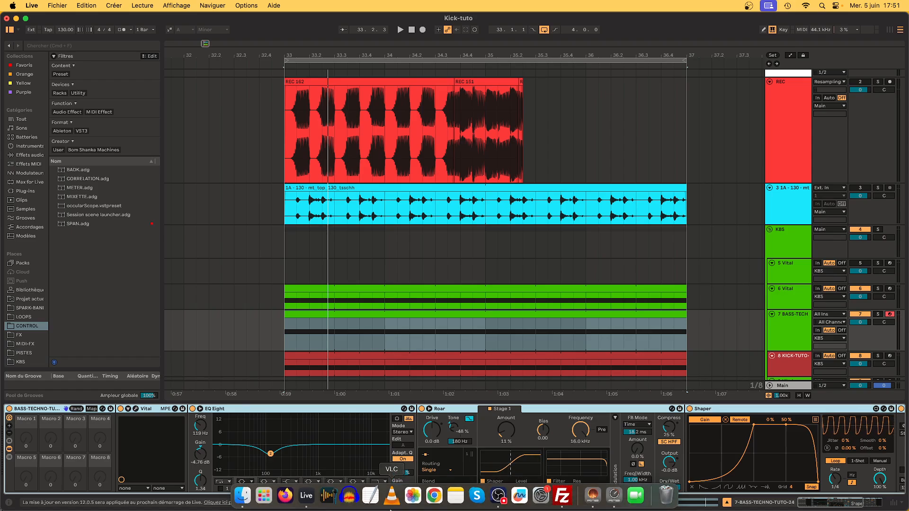
click(498, 496)
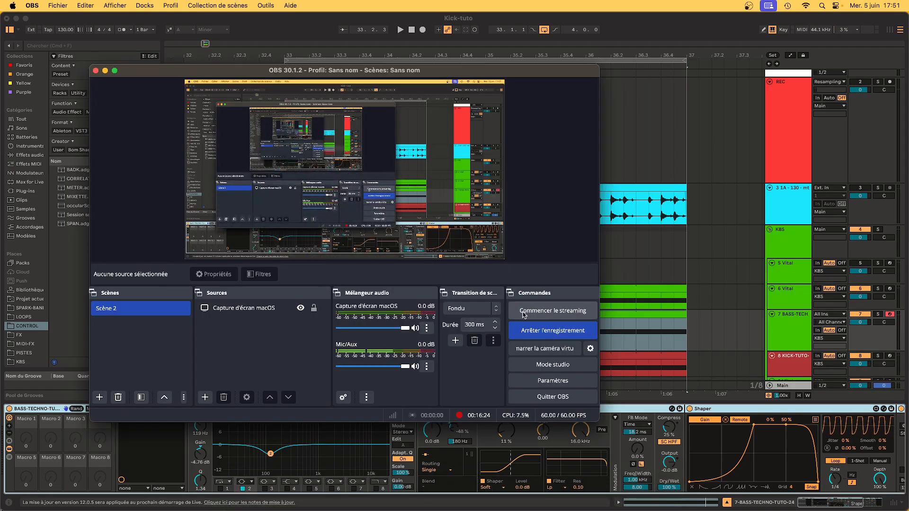